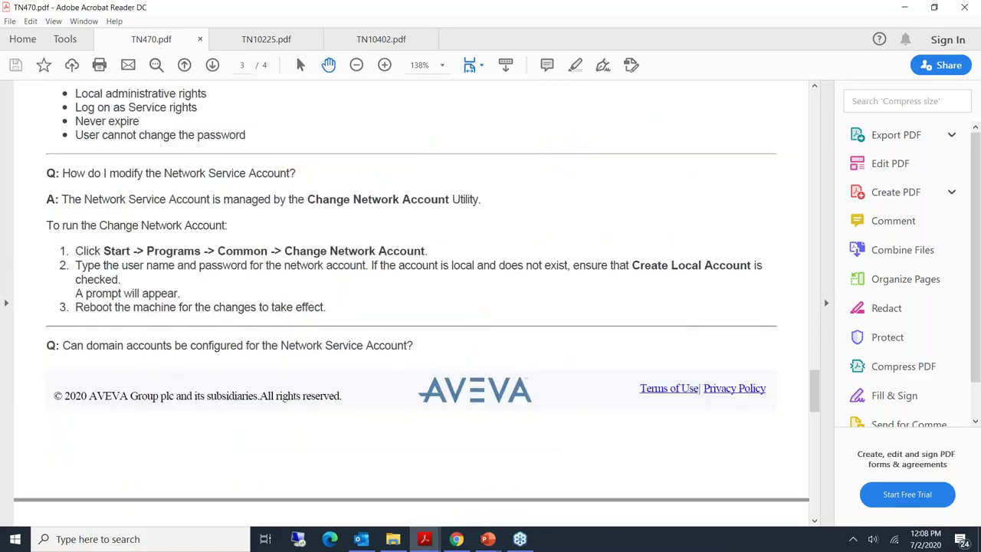
Review tech note TN10225 for the user groups, accounts and service accounts of Application Server, InTouch, Historian and Platform Common Services
left_click(247, 46)
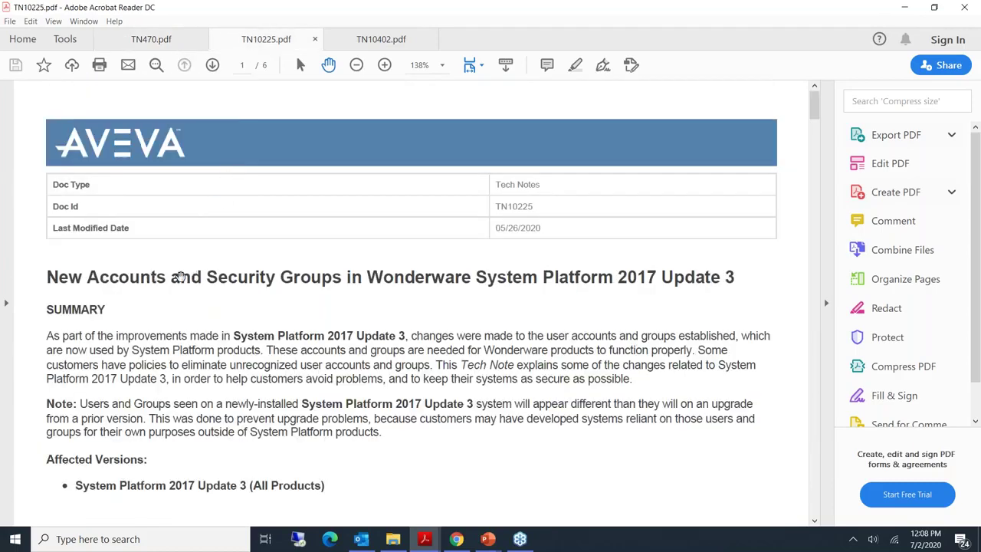
scroll(157, 277, "down", 3)
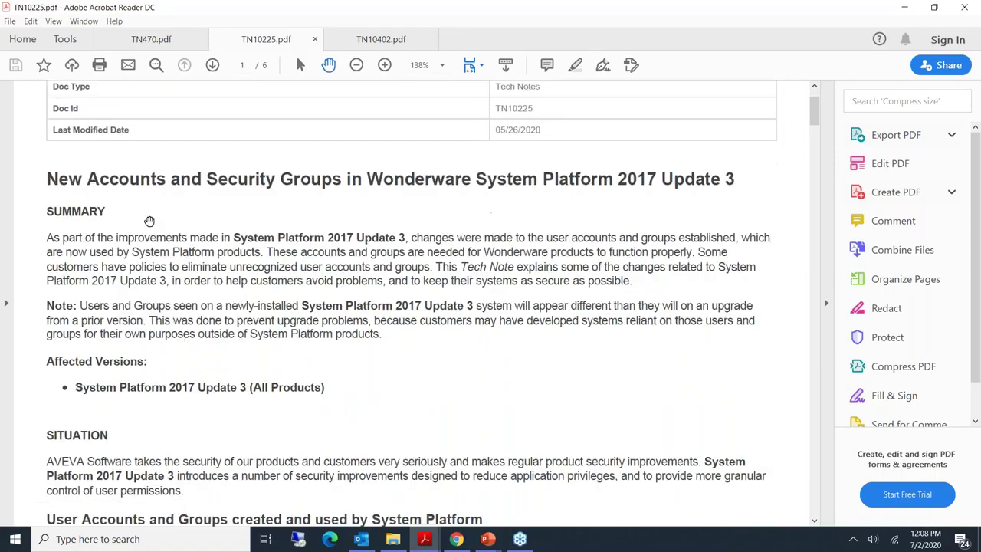
scroll(150, 222, "down", 10)
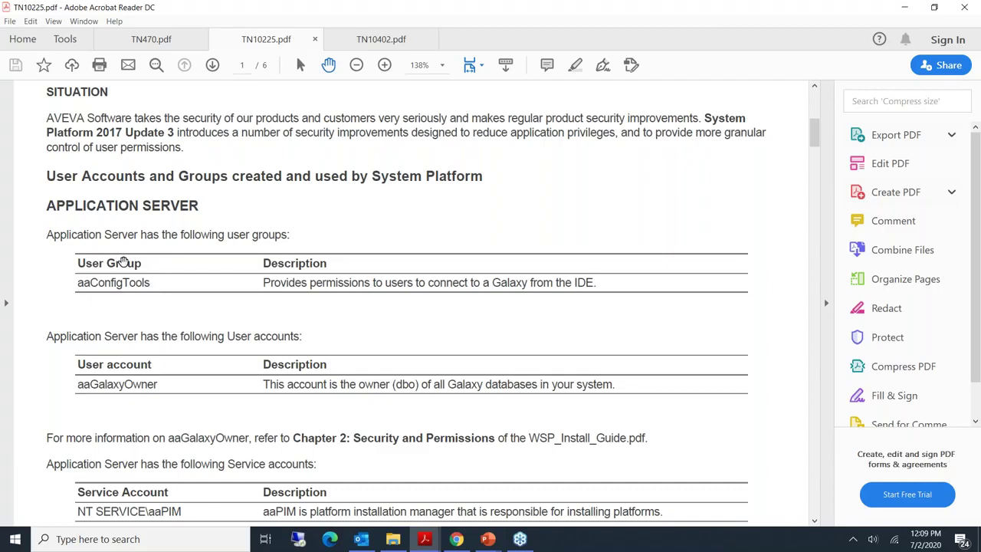
scroll(122, 262, "down", 5)
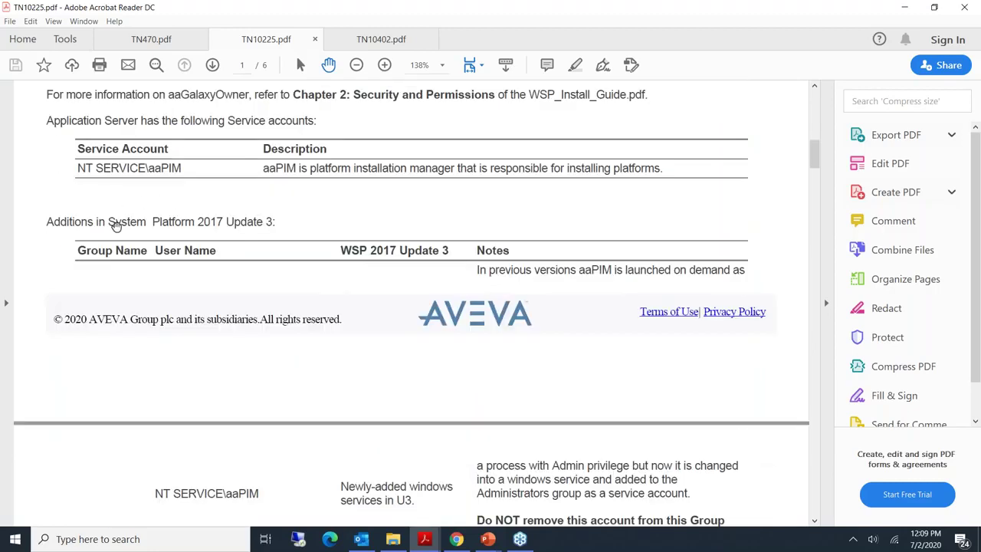
scroll(114, 221, "down", 5)
scroll(117, 240, "down", 11)
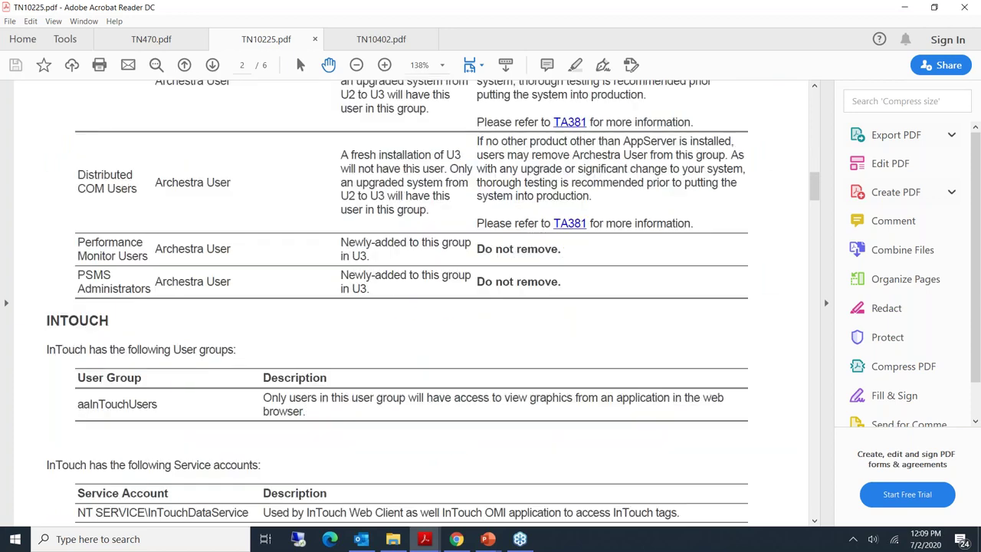
scroll(150, 225, "down", 5)
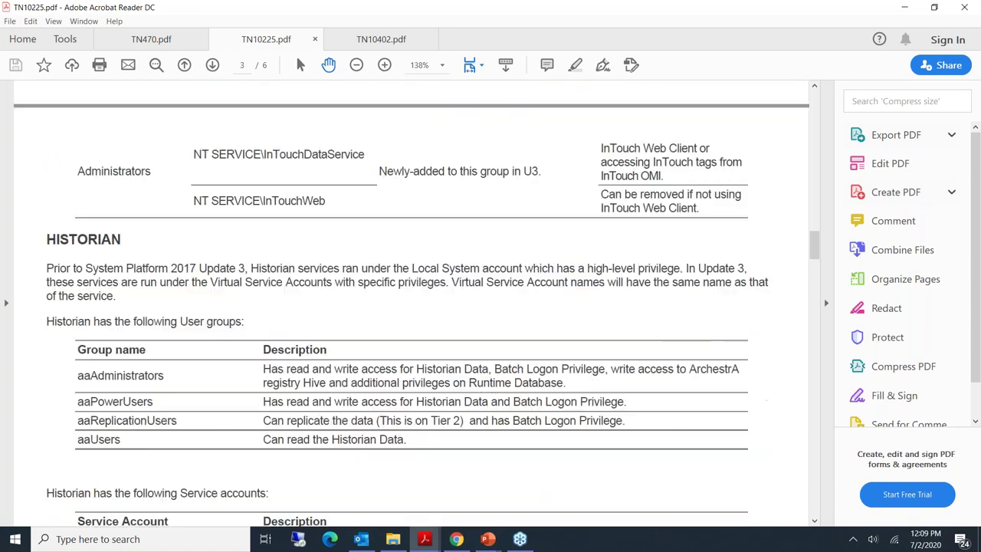
scroll(150, 225, "down", 3)
scroll(150, 226, "down", 5)
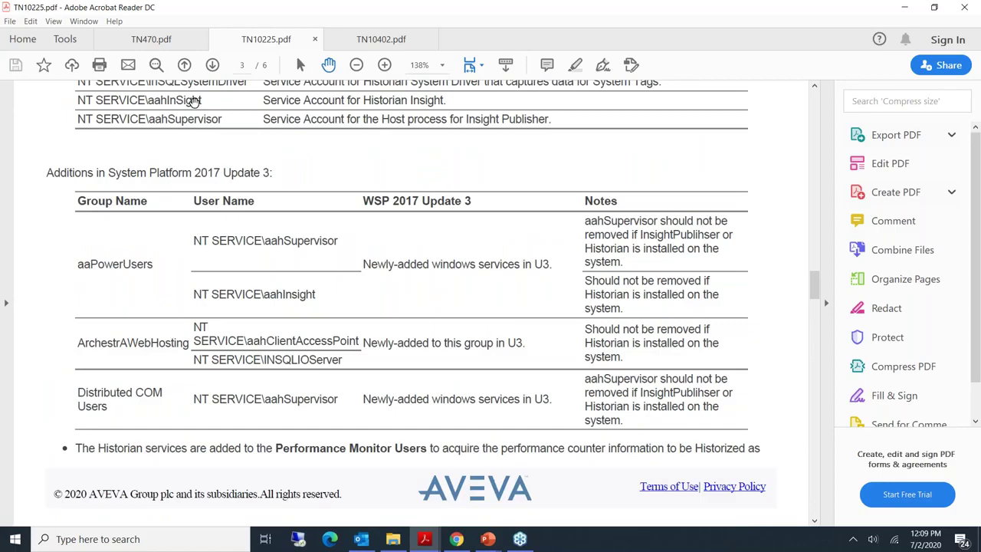
scroll(184, 267, "down", 3)
scroll(184, 267, "down", 4)
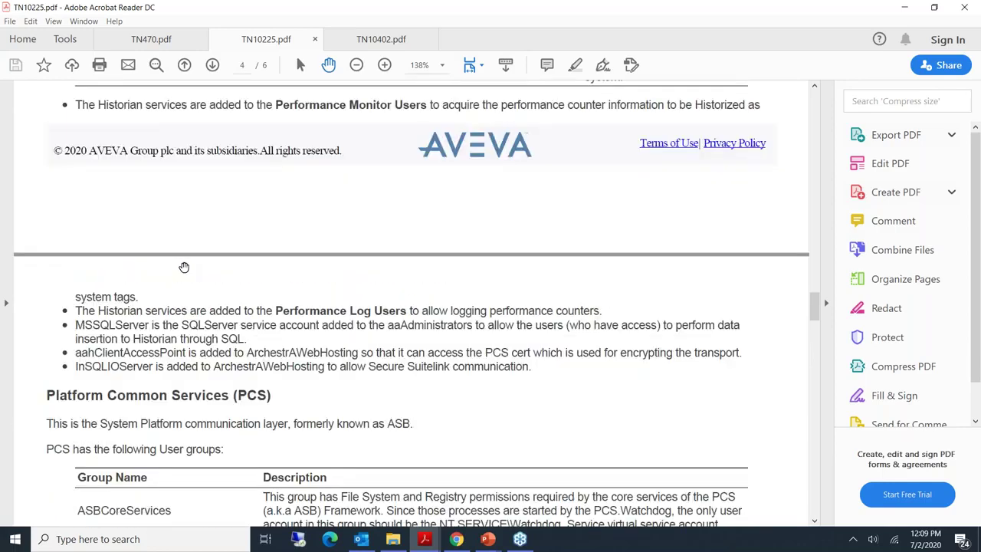
Examine tech note TN10402 for the ports required by System Platform 2017 Update 3, through to its last page
left_click(390, 41)
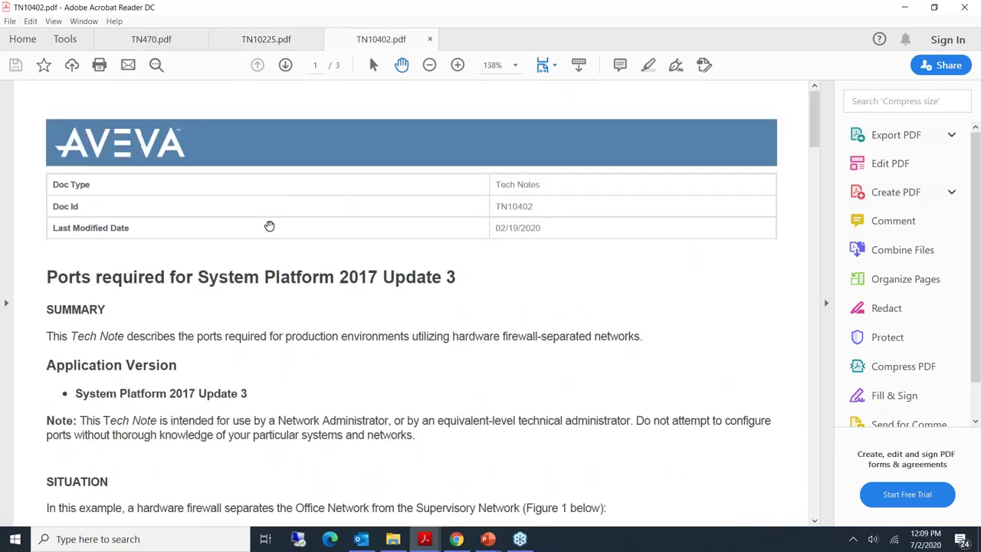
scroll(269, 230, "down", 1)
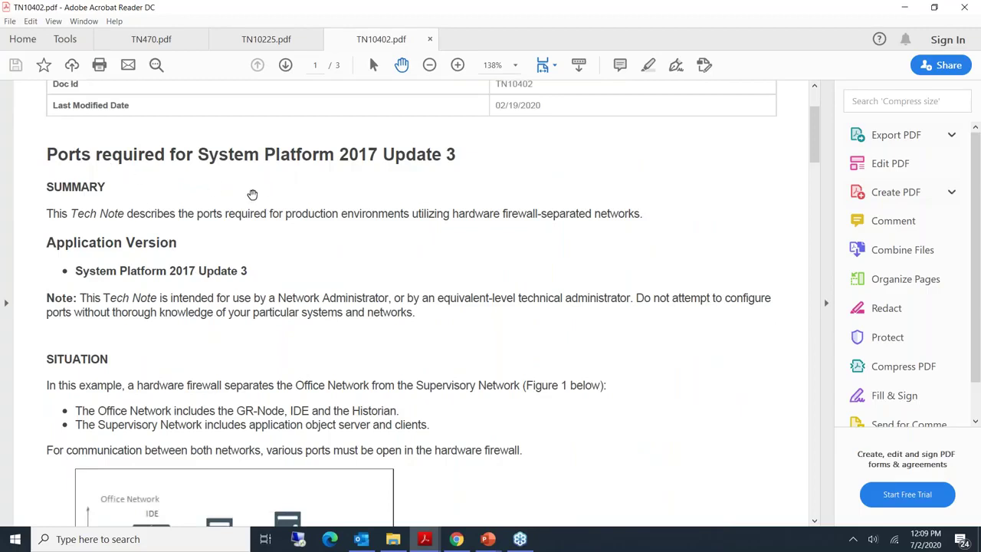
scroll(234, 202, "down", 4)
scroll(232, 201, "down", 11)
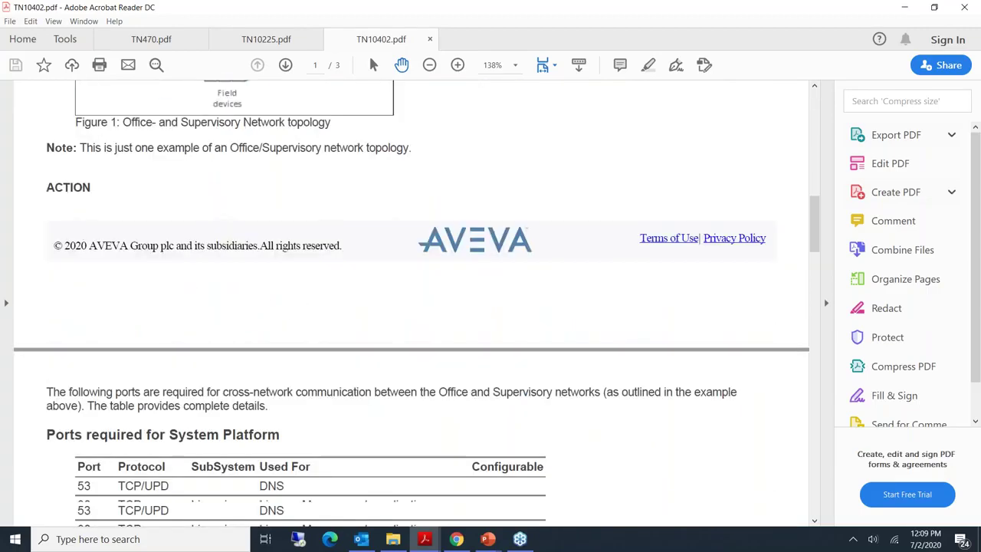
scroll(241, 201, "down", 5)
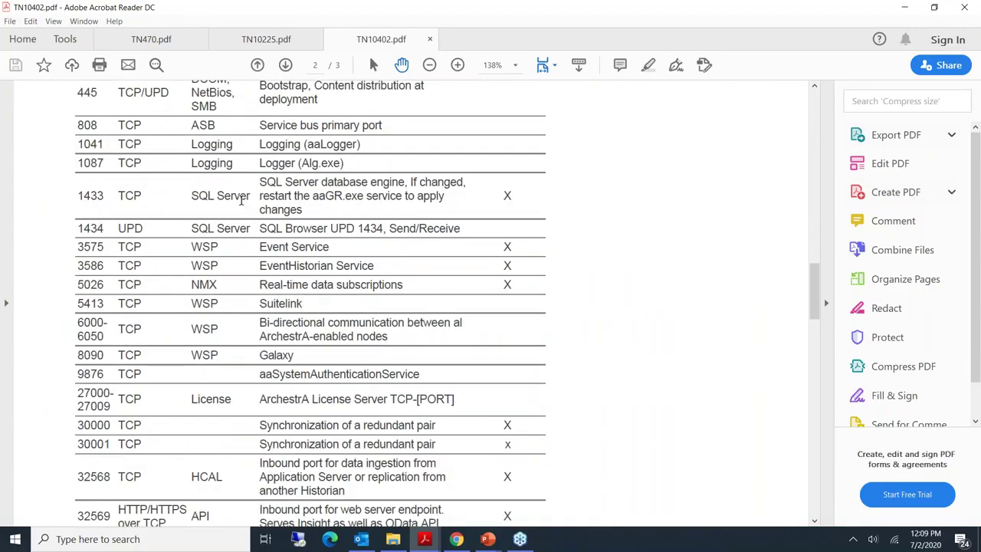
scroll(242, 203, "down", 10)
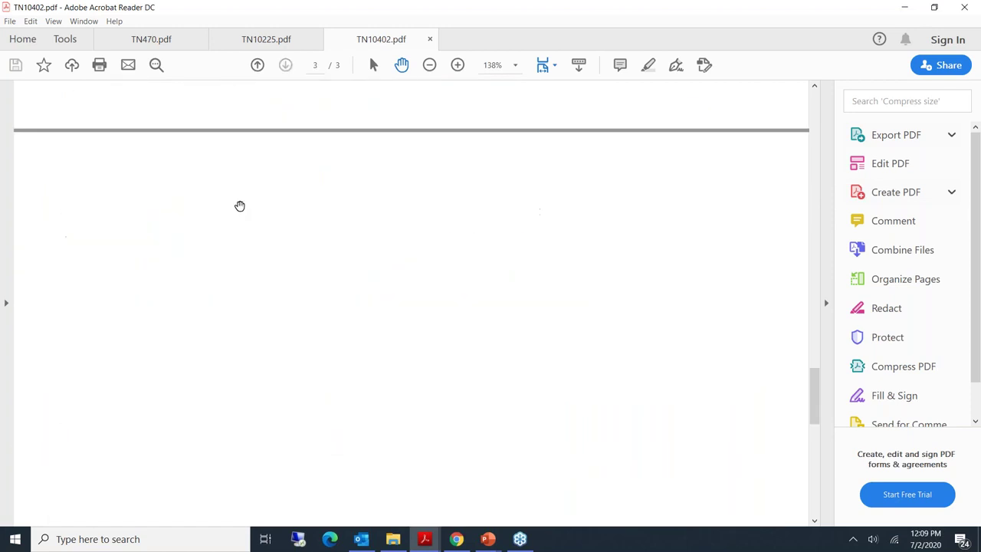
Return to tech note TN470 and review its Network Service Account guidance and the antivirus directory and process exclusions
left_click(153, 44)
scroll(191, 290, "down", 5)
scroll(188, 289, "up", 5)
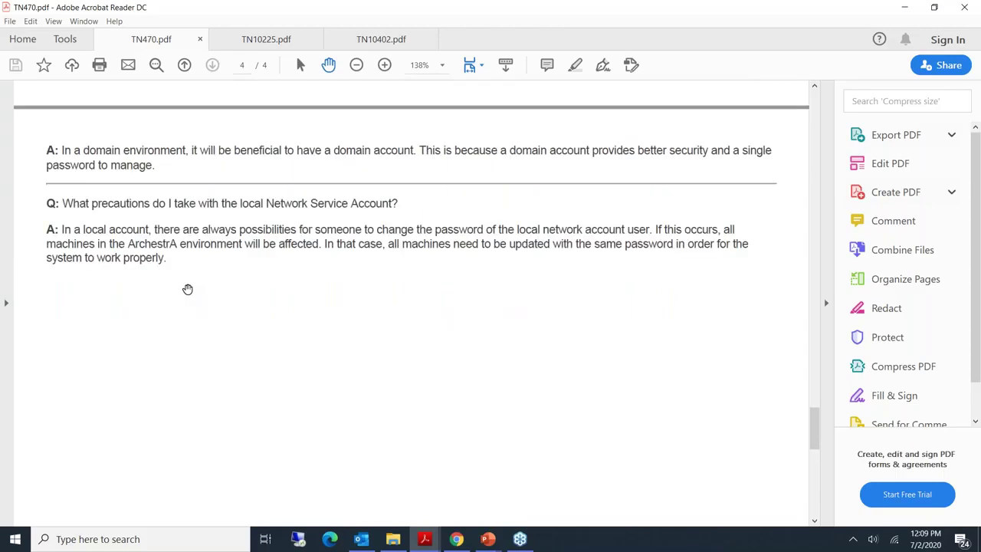
scroll(188, 289, "up", 15)
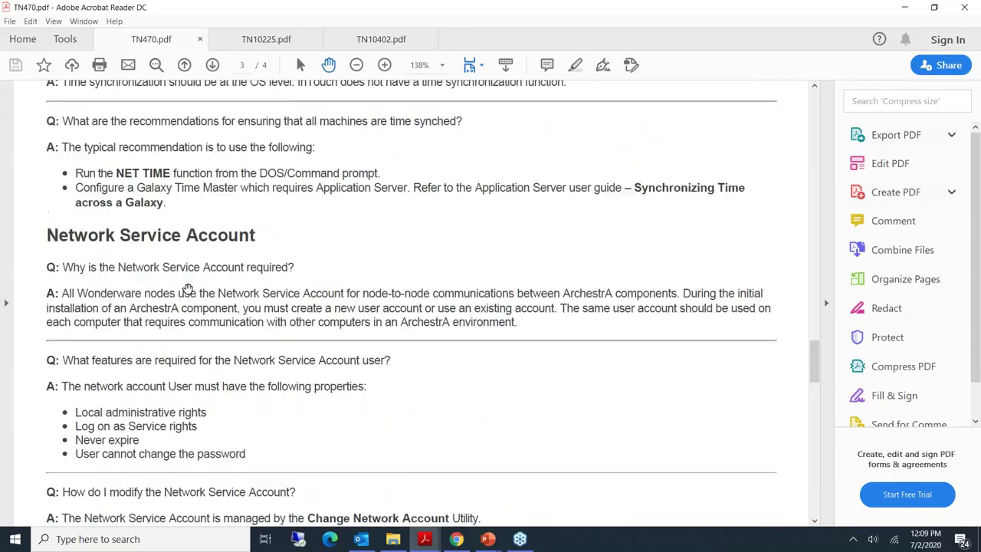
scroll(187, 289, "up", 15)
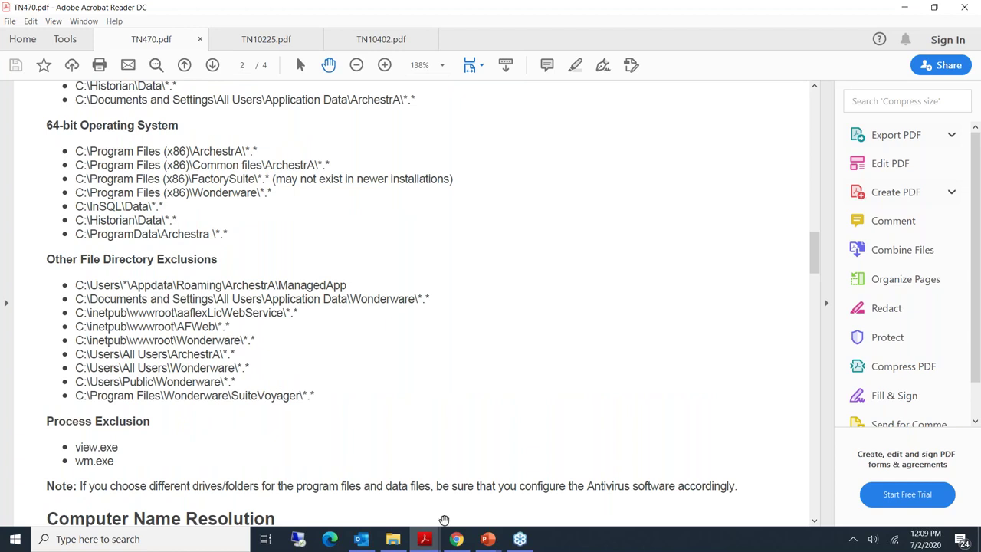
Switch to Chrome, show the AVEVA support home page, and open the Technology Matrix report for Wonderware Application Server 2017 Update 3 SP1 P01
left_click(455, 539)
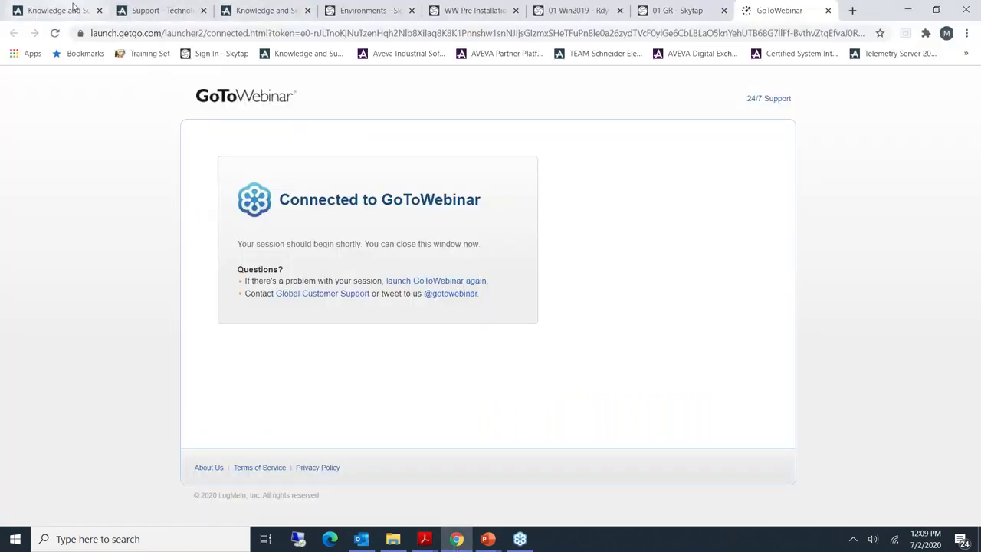
left_click(61, 10)
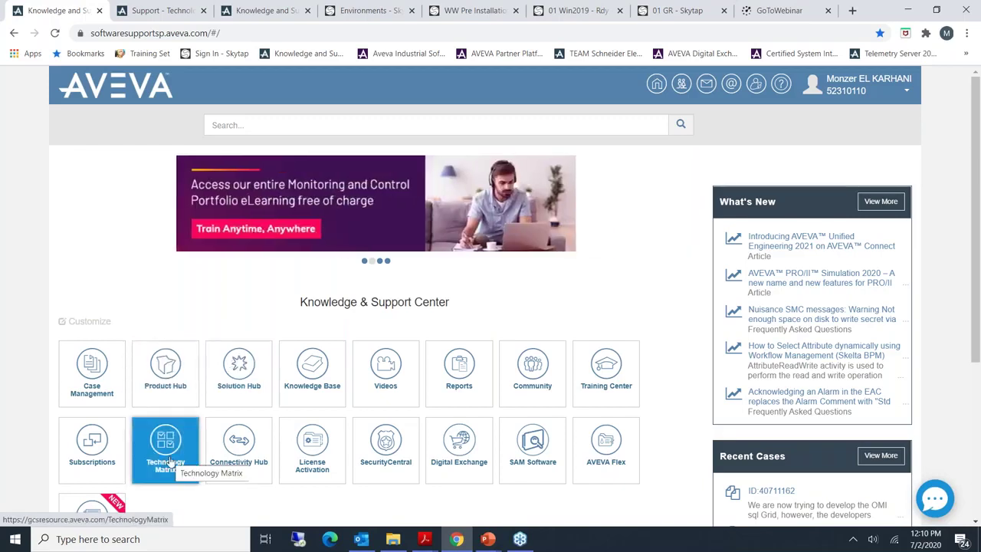
left_click(153, 10)
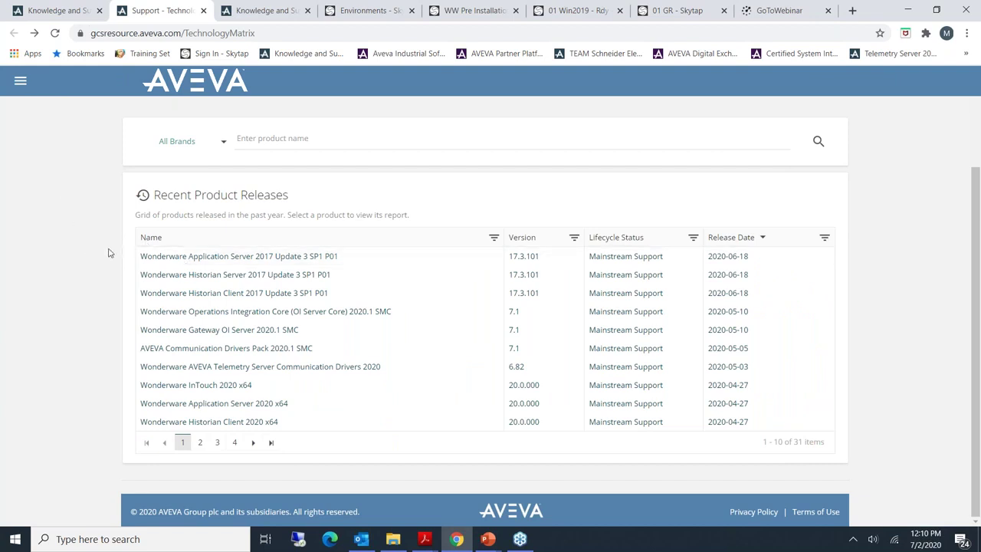
left_click(157, 259)
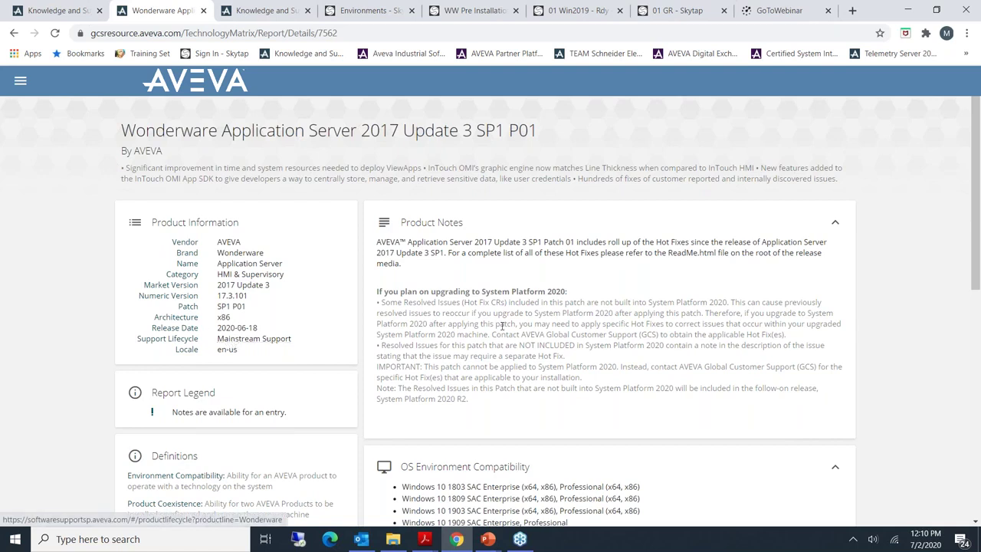
Review the report's supported operating systems and expand its database, runtime, and virtualization and fault-tolerant environment compatibility sections
scroll(482, 300, "down", 1)
scroll(481, 301, "down", 5)
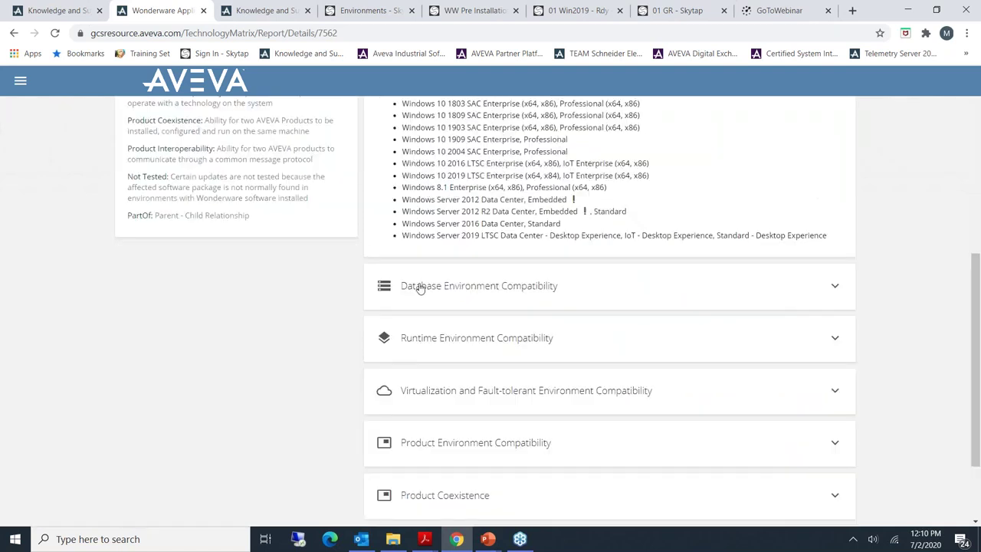
left_click(451, 291)
scroll(441, 291, "down", 3)
left_click(449, 231)
scroll(444, 284, "down", 1)
left_click(443, 285)
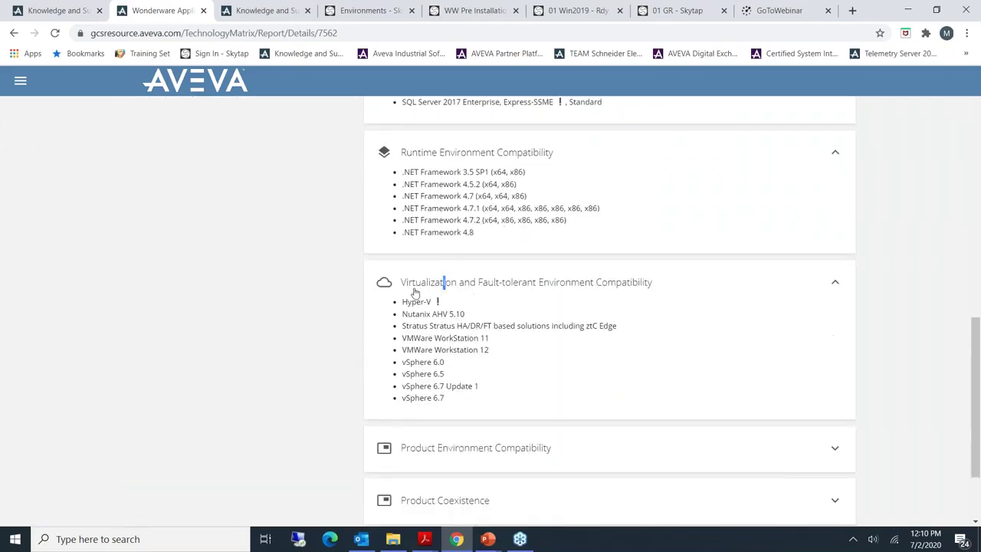
scroll(416, 291, "down", 2)
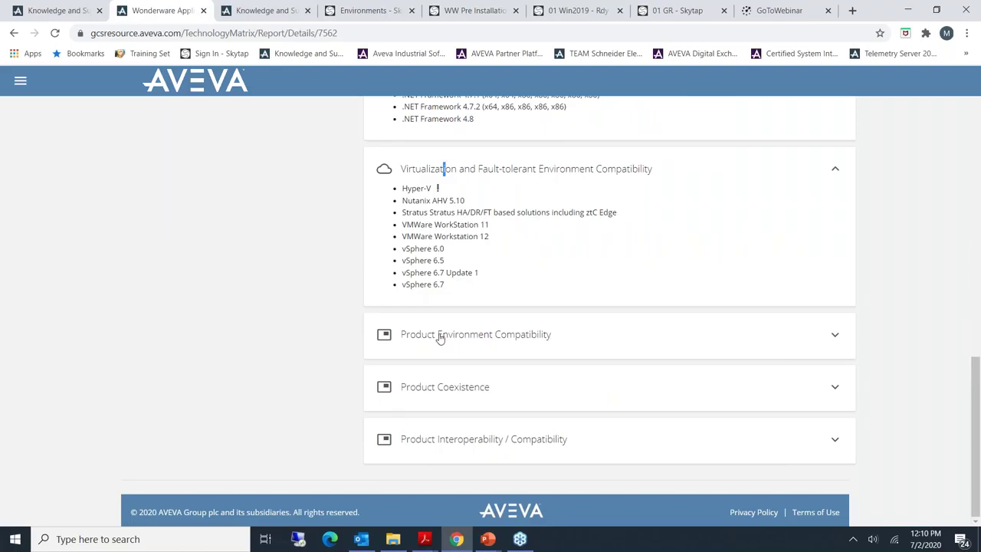
Expand the Product Coexistence and Product Interoperability / Compatibility sections and examine the Wonderware products they list
left_click(433, 387)
scroll(449, 347, "down", 10)
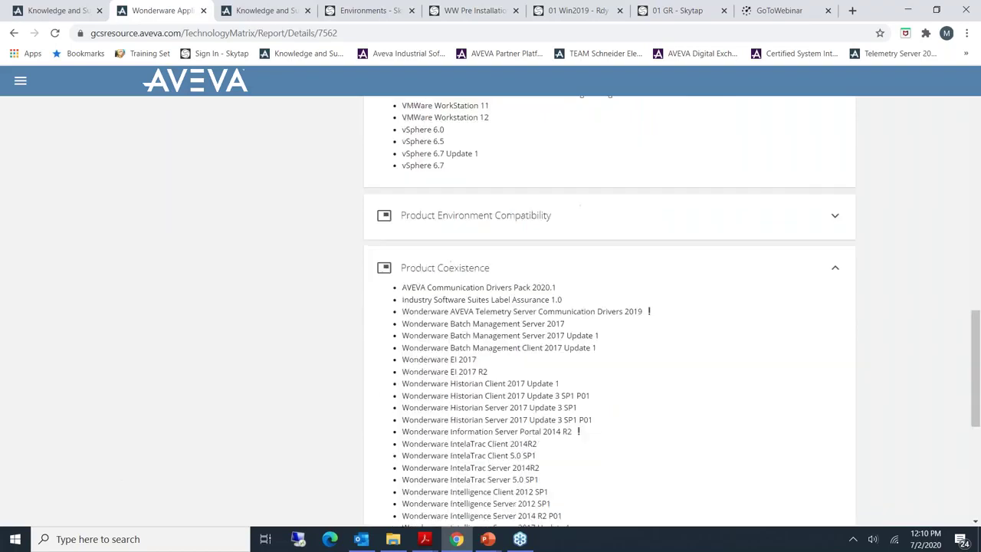
scroll(498, 281, "up", 3)
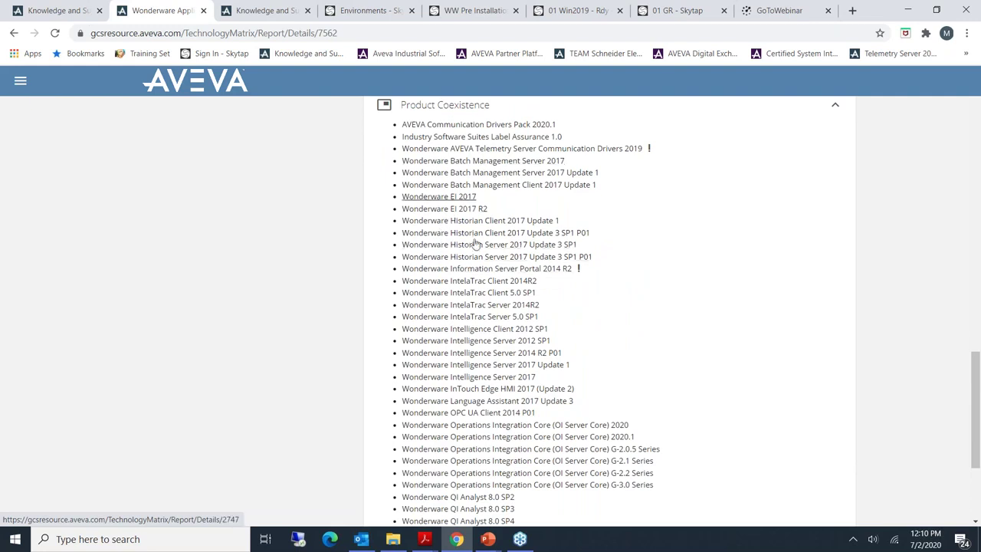
scroll(475, 433, "down", 3)
left_click(477, 443)
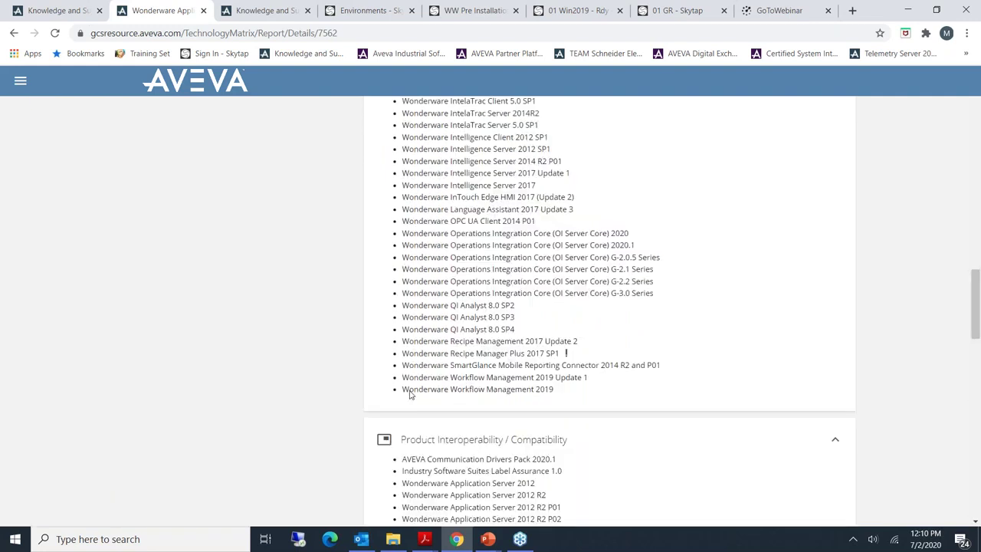
scroll(411, 395, "down", 5)
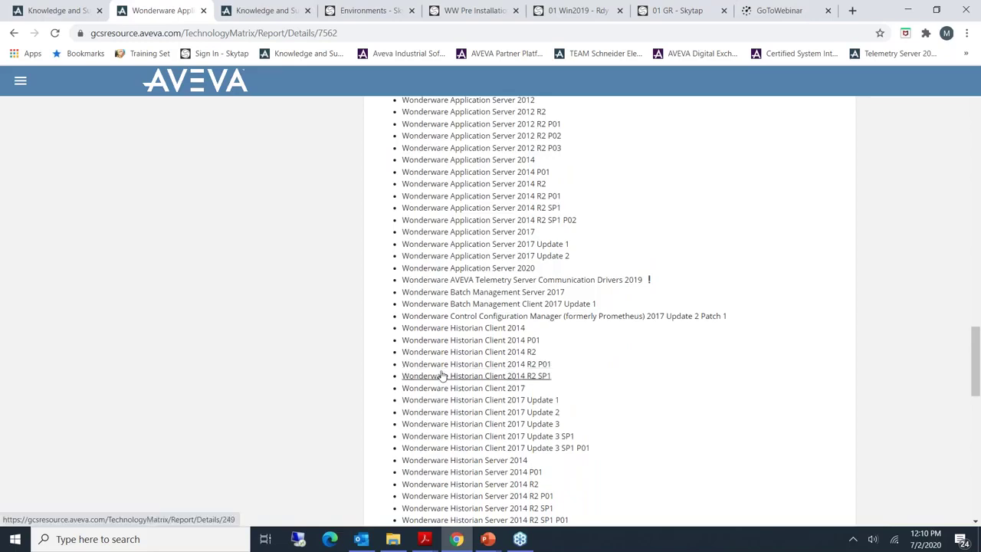
scroll(461, 370, "up", 8)
scroll(609, 307, "up", 10)
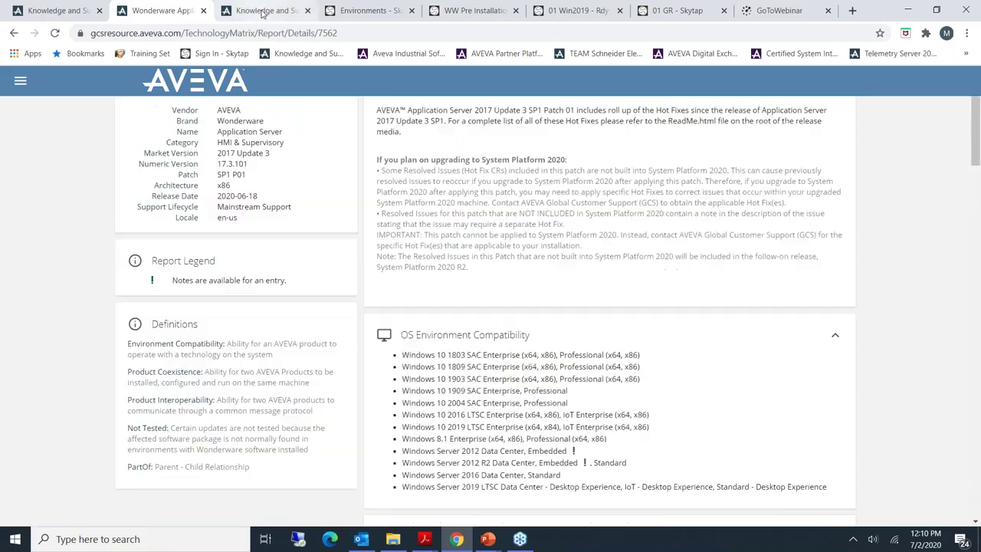
From the System Platform 2017 Update 3 SP1 Patch 01 product page, open the patch's installation guide and review its pre-installation instructions
left_click(257, 11)
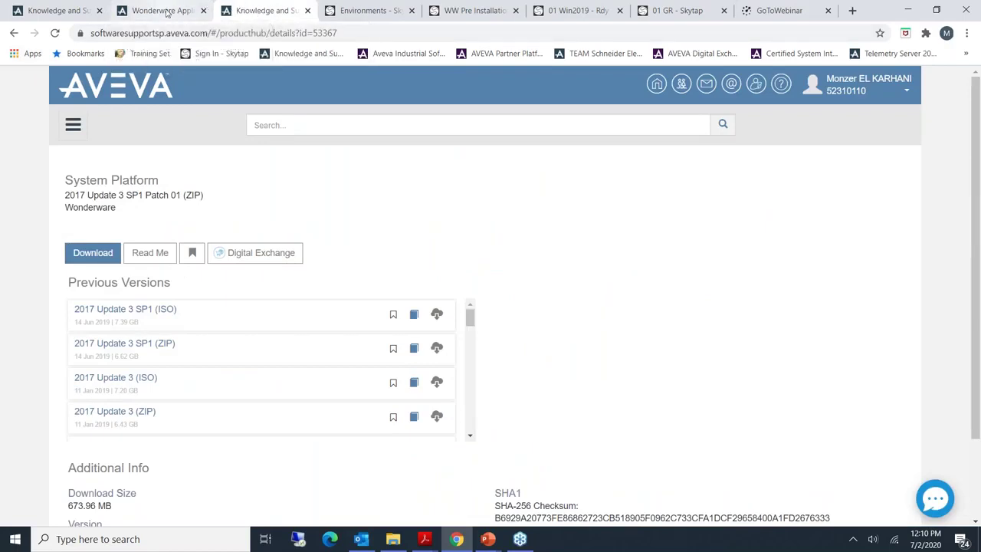
left_click(63, 11)
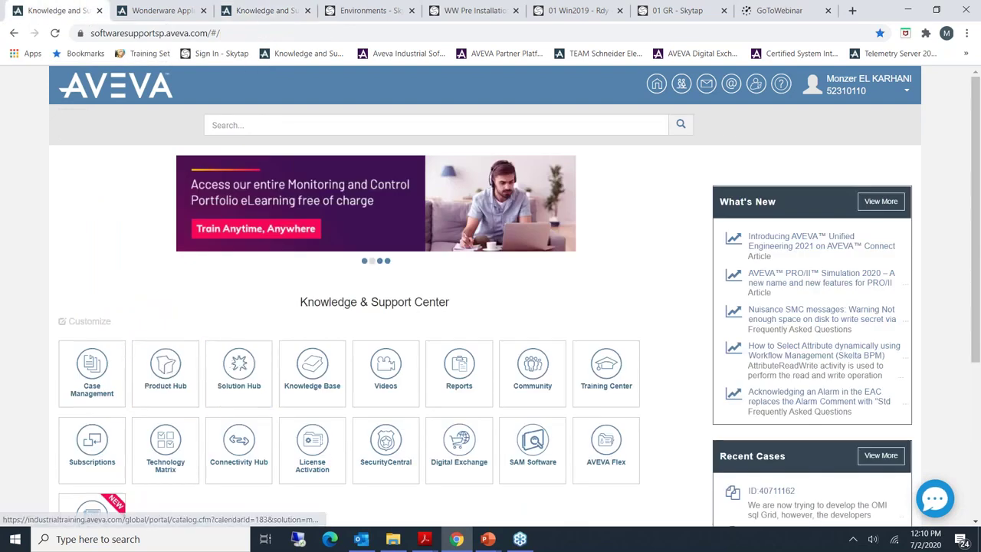
left_click(267, 11)
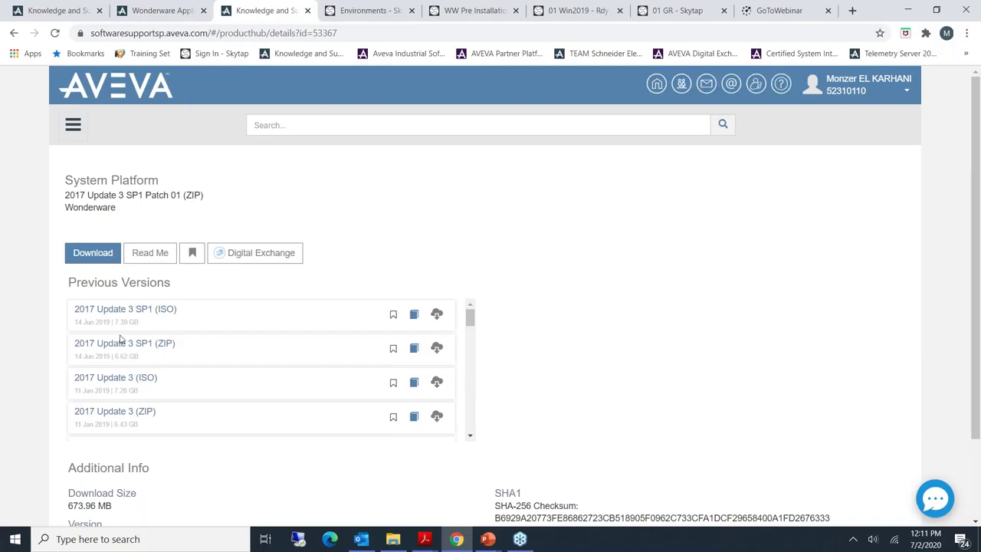
left_click(136, 311)
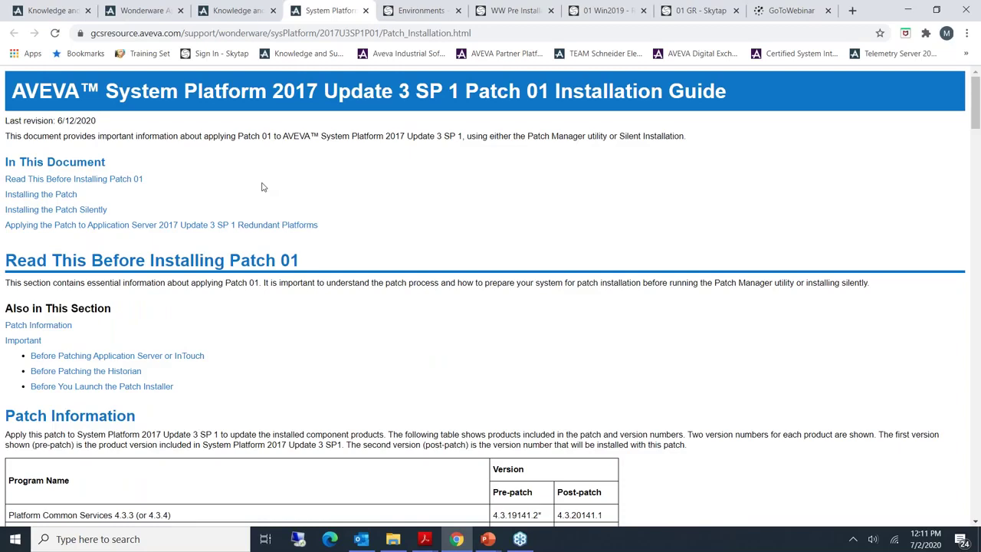
scroll(262, 176, "down", 7)
scroll(261, 193, "down", 15)
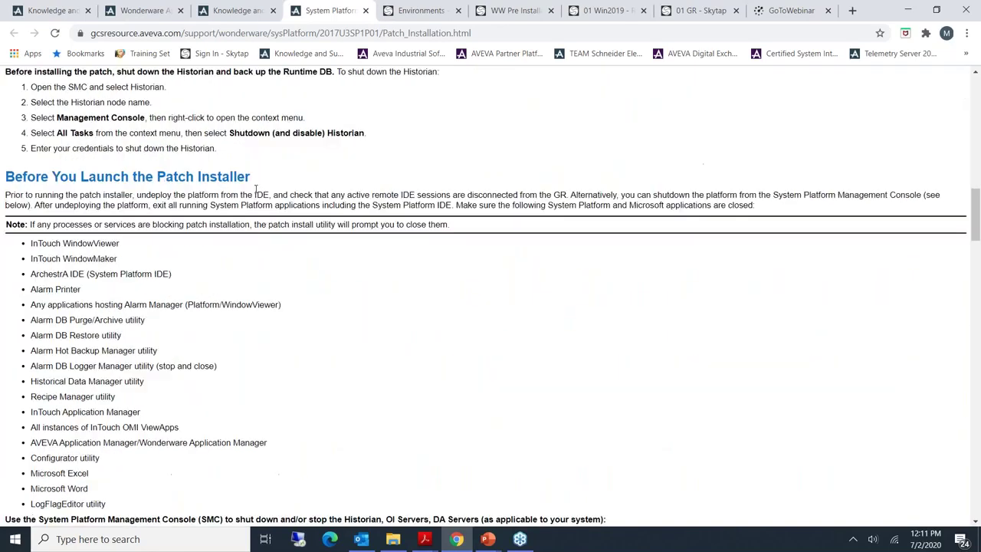
Return to the System Platform product page and highlight the 2017 Update 3 SP1 Patch 01 title text
left_click(233, 11)
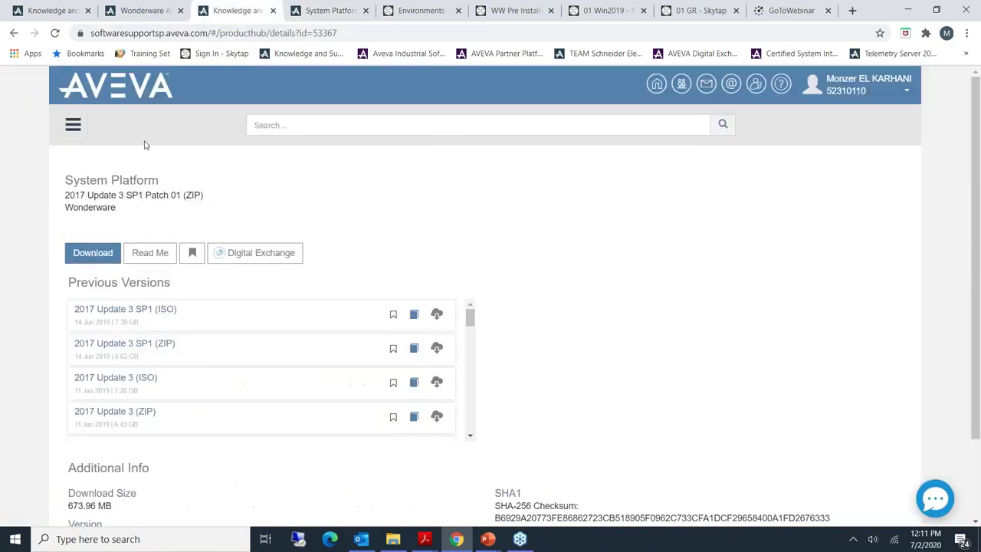
left_click_drag(187, 194, 98, 181)
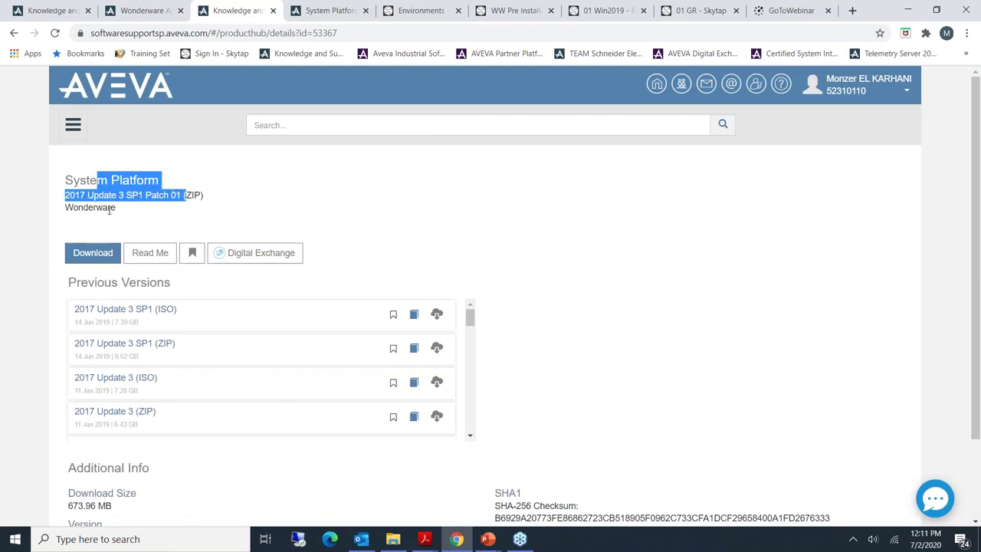
Highlight Patch 01 in the product title and open the 2017 Update 3 SP1 (ISO) product page
left_click_drag(184, 194, 145, 194)
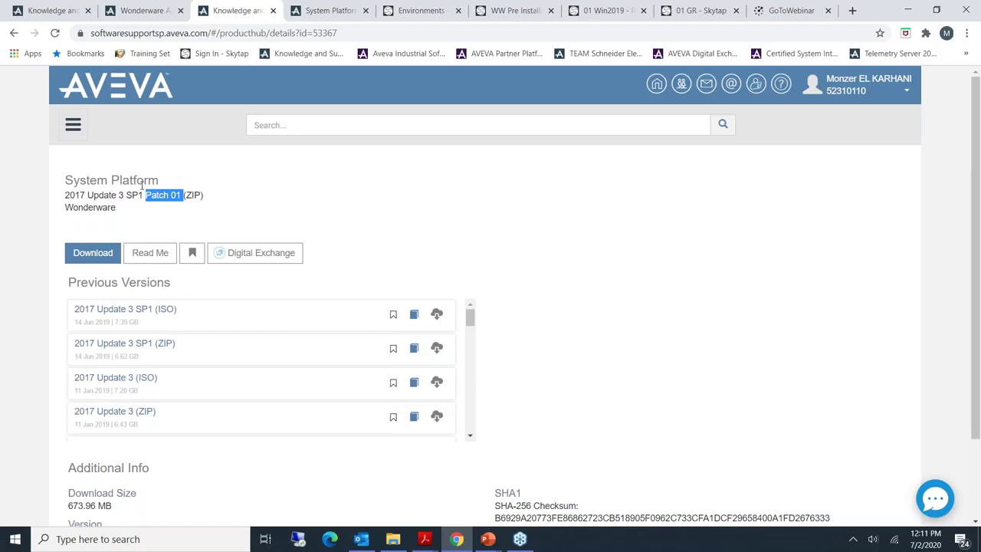
left_click(108, 310)
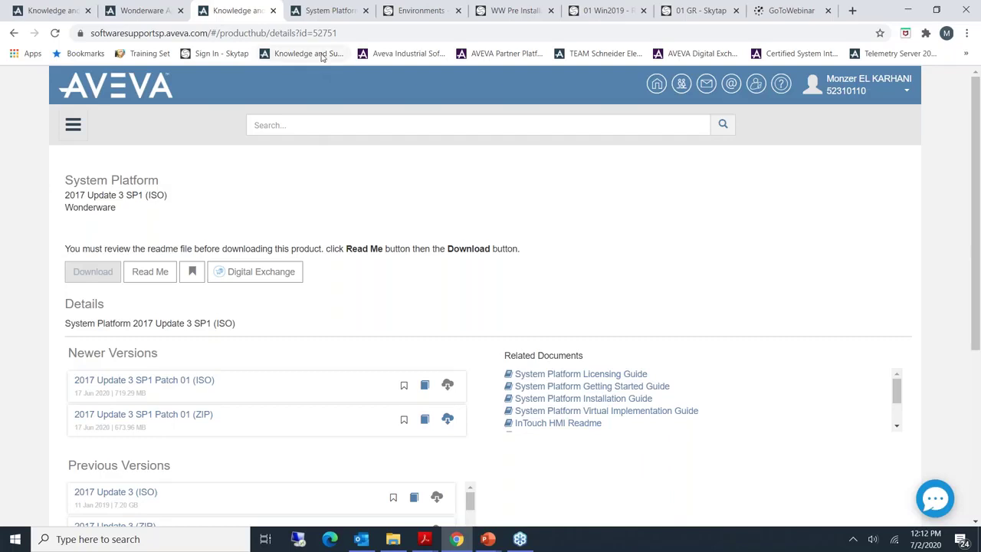
Switch to the 01 Win2019 virtual machine in Skytap, review its System information and return to the System Platform installer
left_click(516, 11)
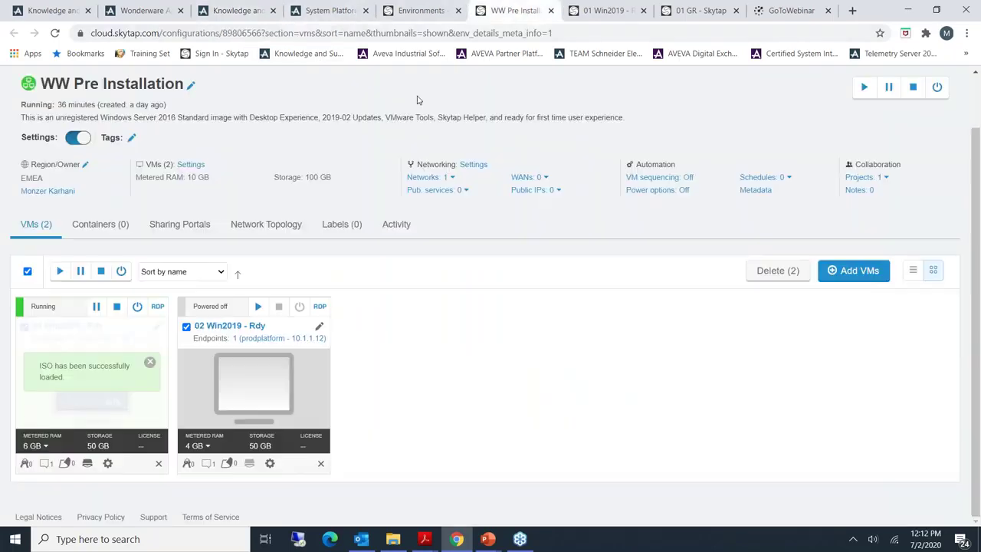
left_click(595, 14)
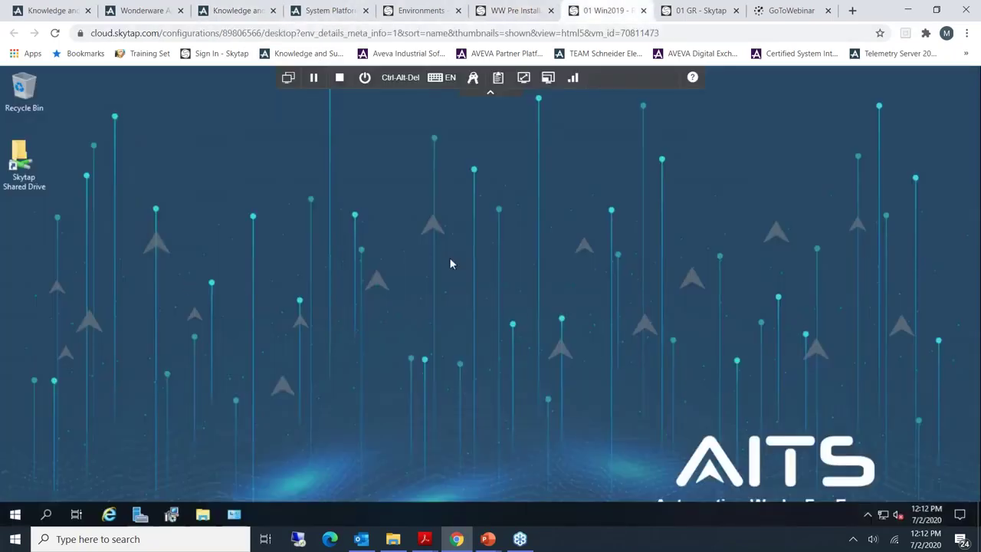
left_click(12, 515)
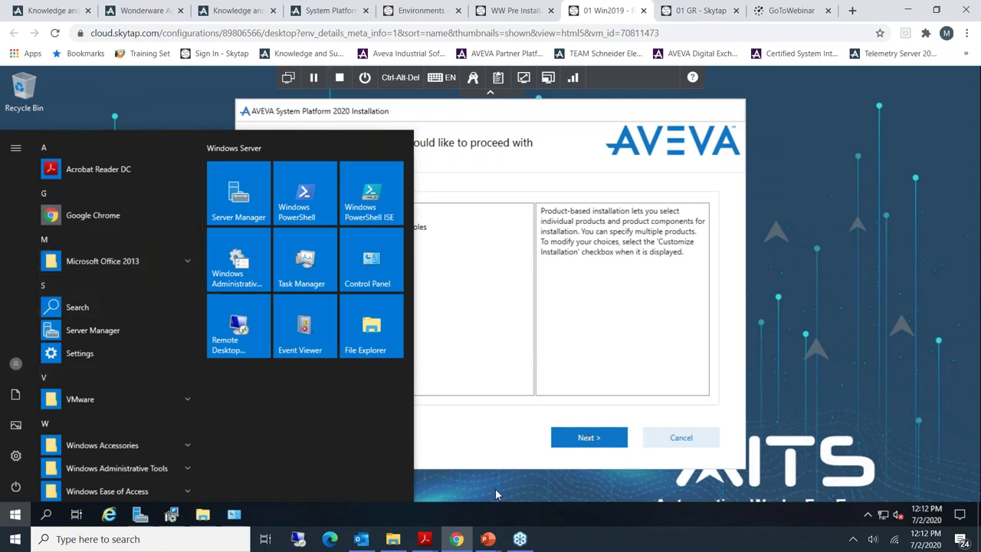
left_click(459, 481)
mouse_move(233, 514)
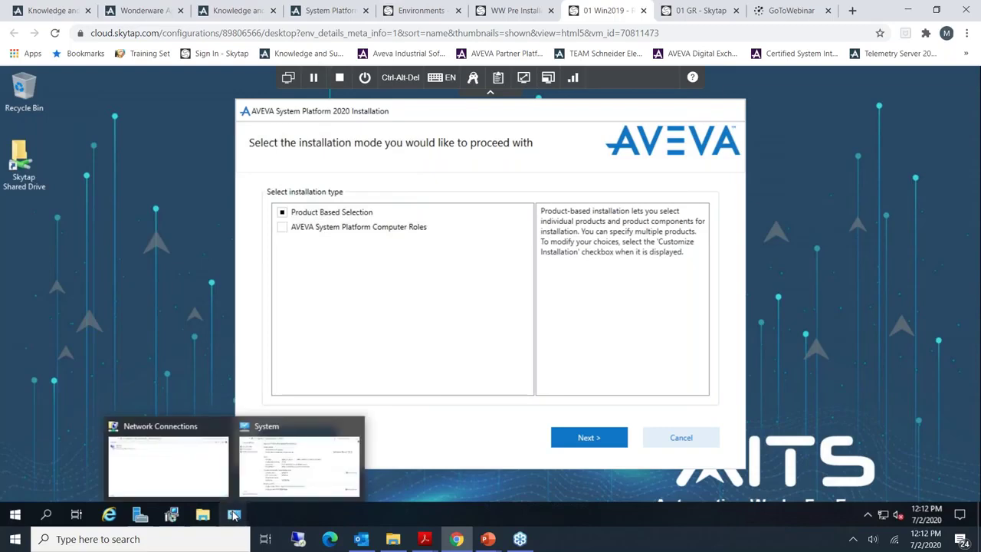
left_click(295, 471)
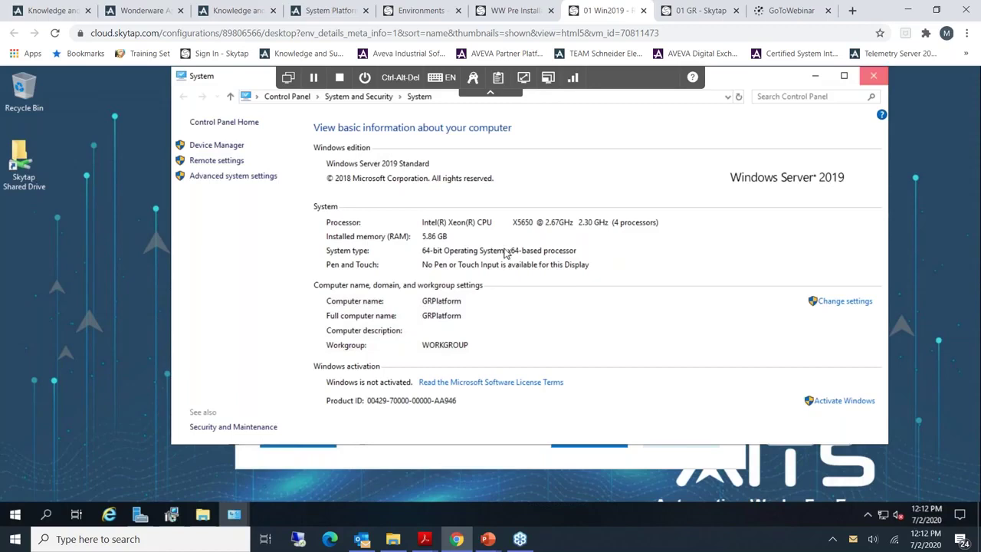
left_click(910, 476)
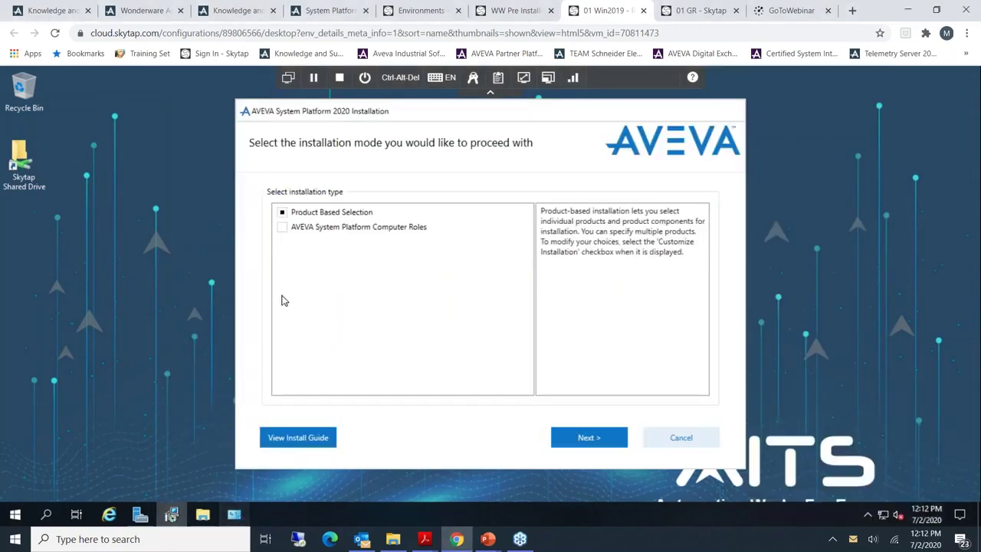
Open the IPv4 properties of the Ethernet0 connection and switch it to a manually specified IP address
left_click(234, 514)
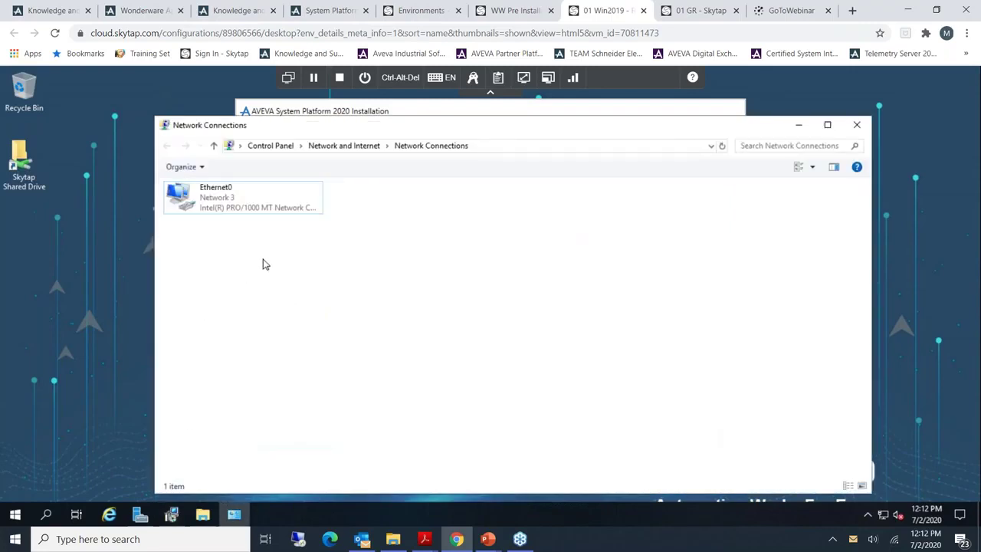
left_click(203, 212)
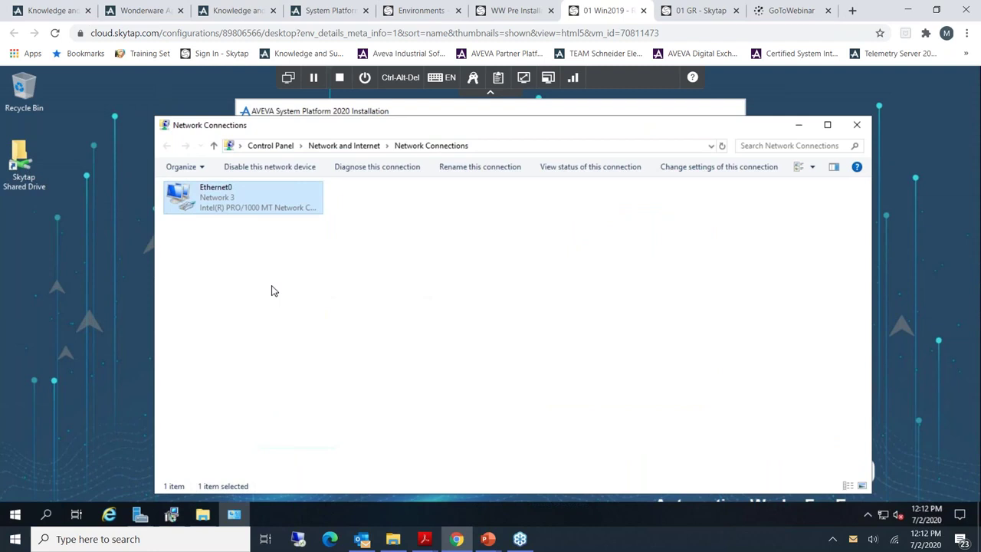
right_click(219, 200)
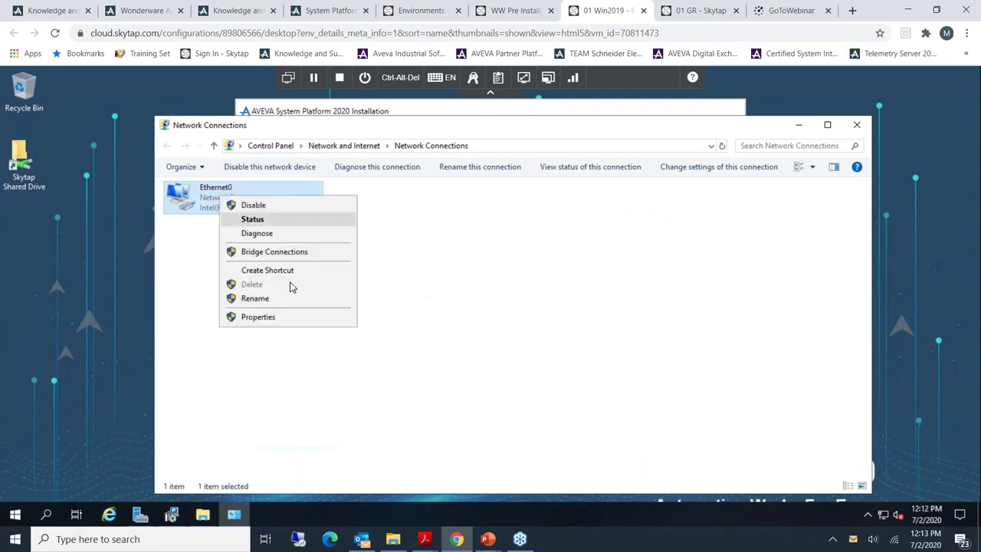
left_click(262, 319)
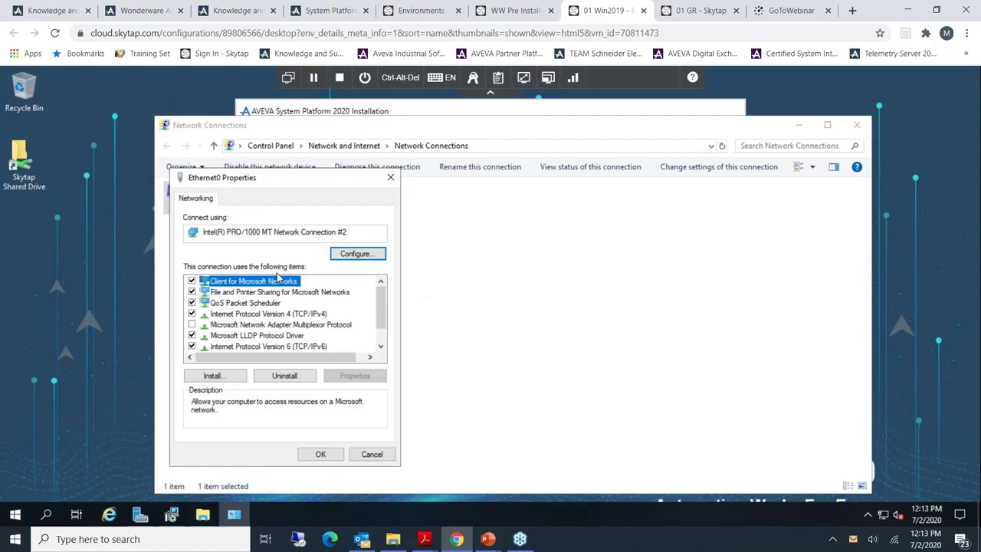
left_click(265, 314)
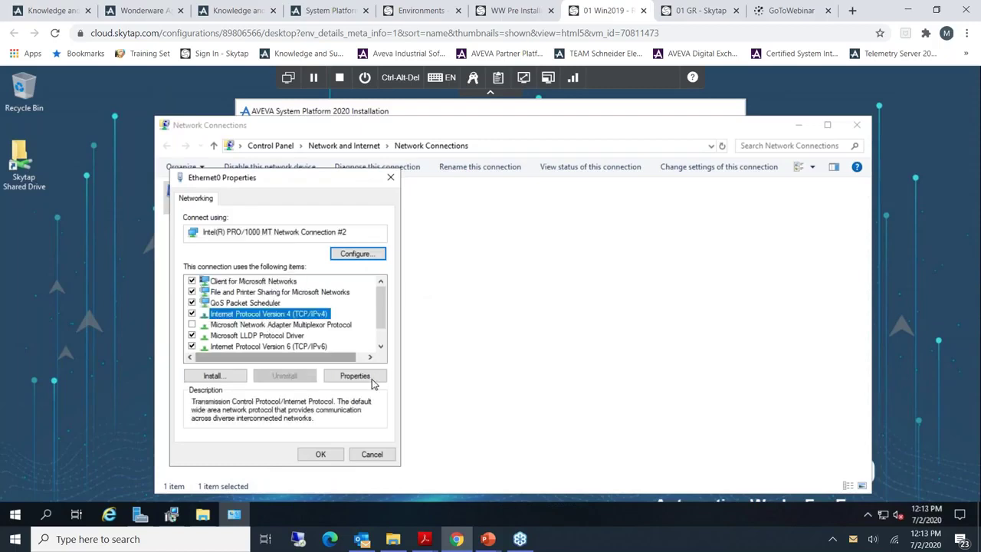
left_click(354, 376)
left_click(215, 306)
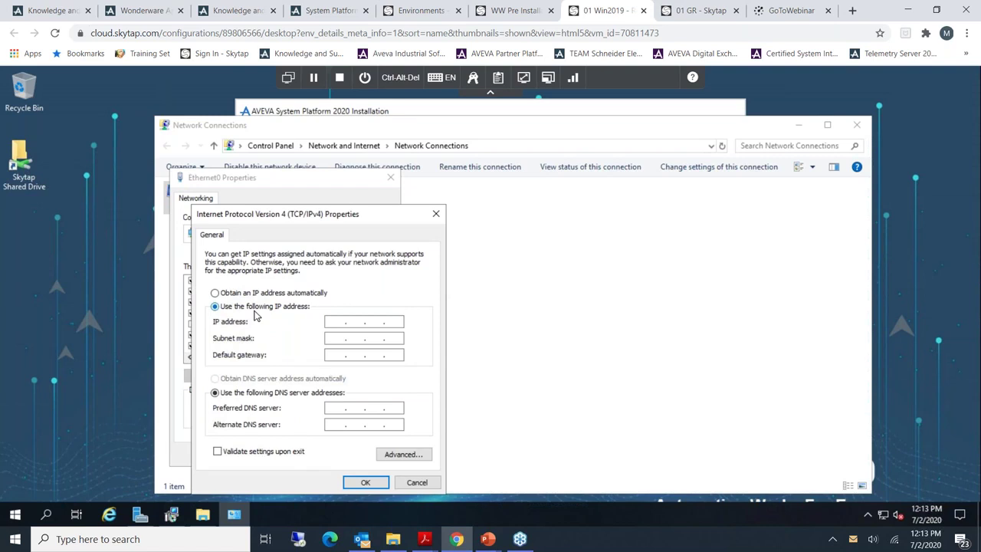
Enter IP address 192.168.101.1 with subnet mask 255.255.255.0, and change the address's first octet to 10
left_click(337, 322)
type("192 . 168 . 101 . 1")
left_click(393, 338)
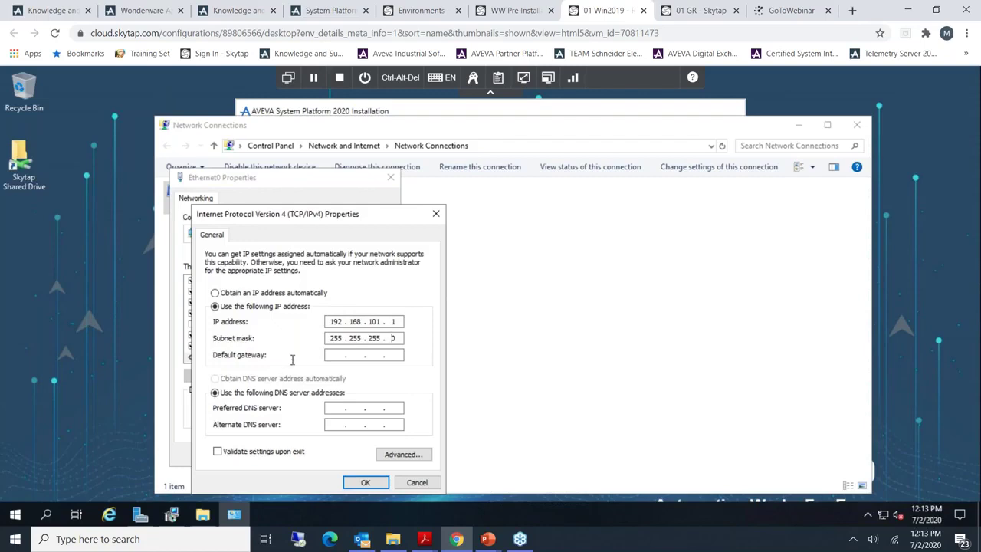
double_click(342, 325)
type("10")
In the advanced TCP/IP settings, turn off Automatic metric and set the interface metric to 3
left_click(387, 456)
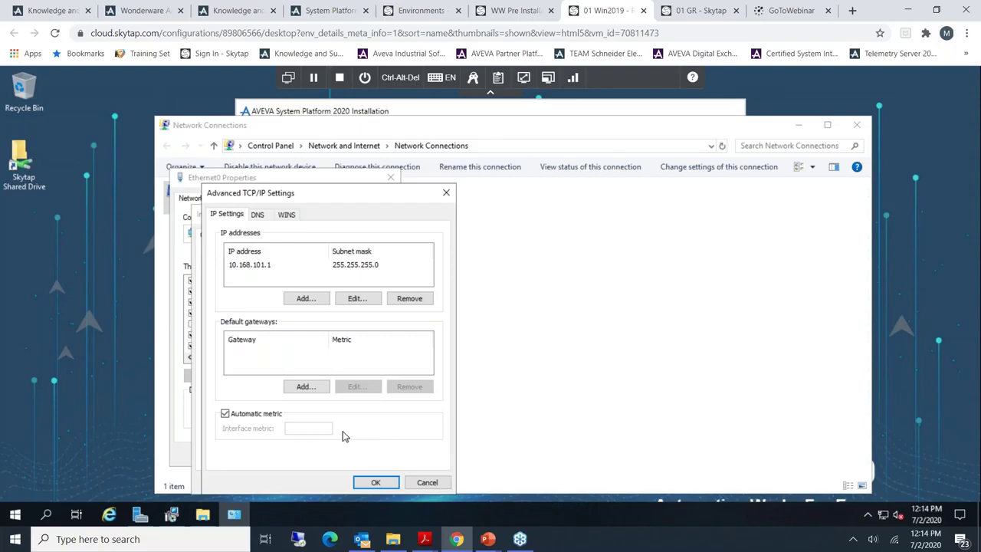
left_click(259, 416)
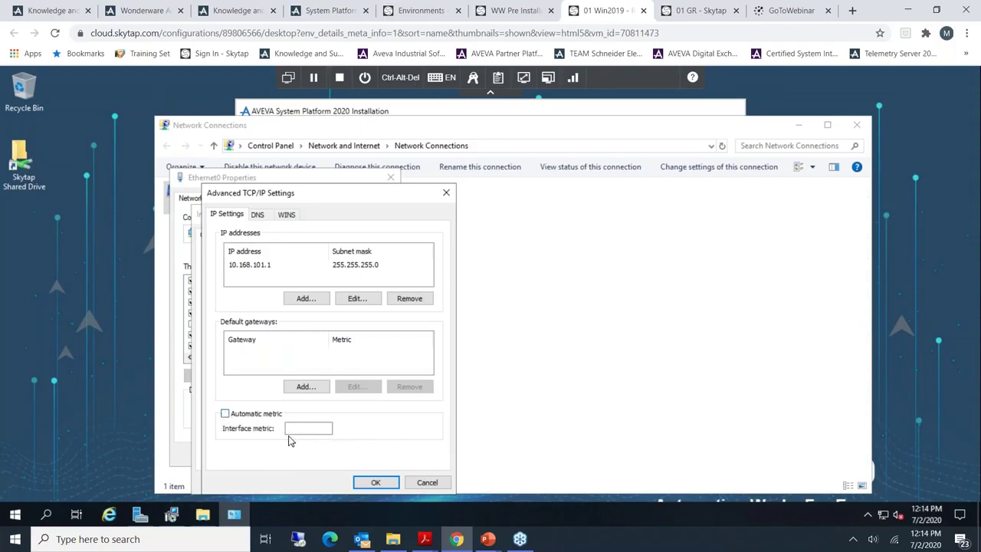
left_click(290, 431)
type("1")
key("BackSpace")
type("2")
left_click_drag(325, 428, 262, 427)
type("3")
Try turning off DNS registration of this connection's addresses, and cancel all the Ethernet0 network settings dialogs
left_click(260, 218)
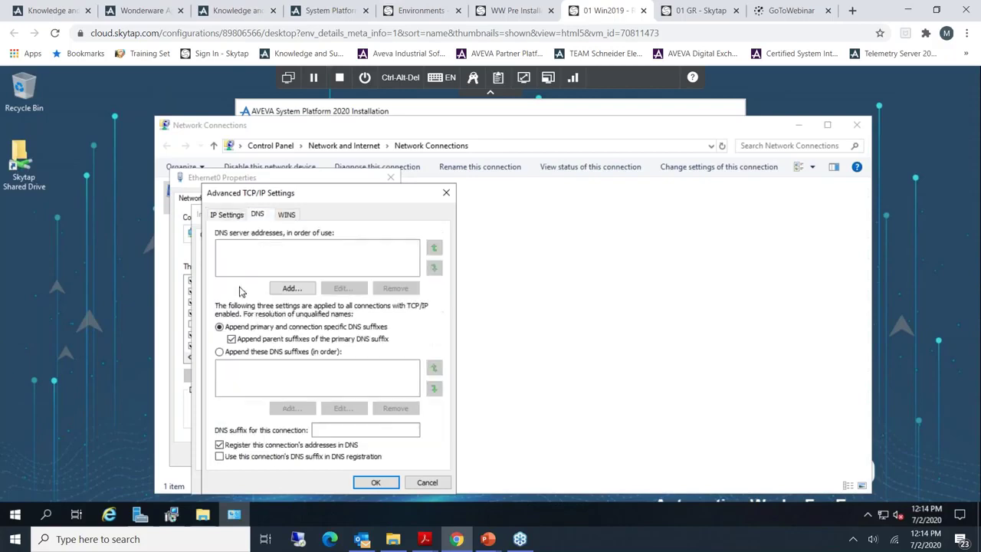
left_click(220, 445)
left_click(220, 445)
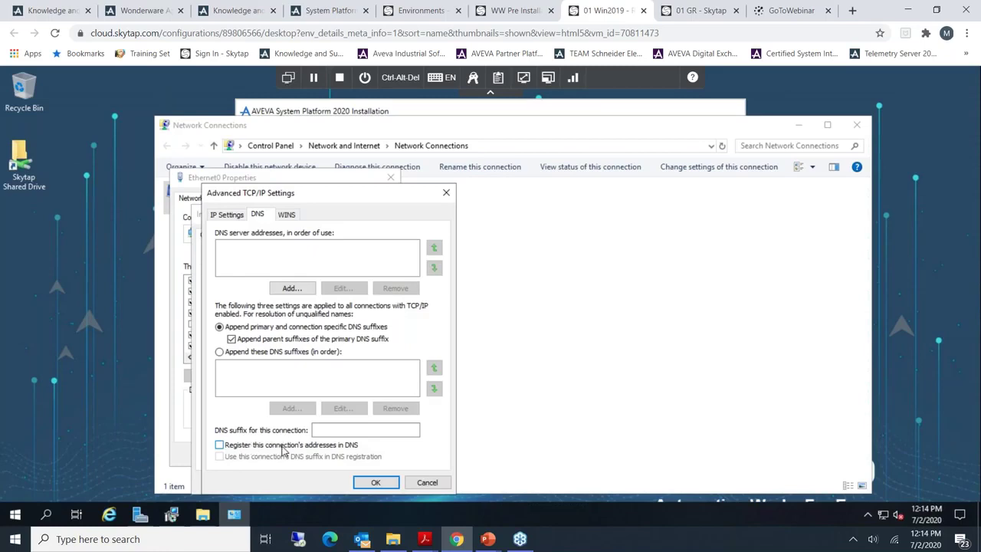
left_click(427, 482)
left_click(416, 482)
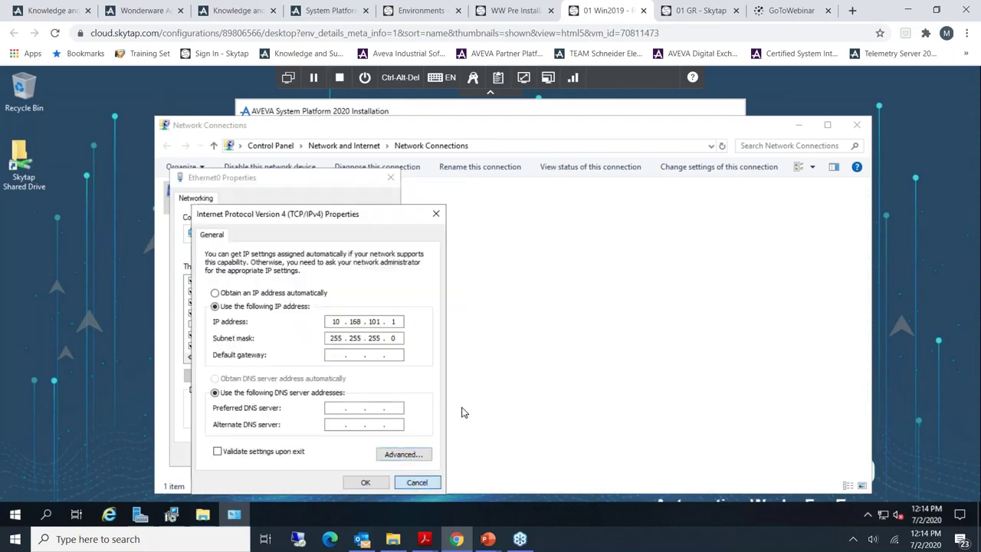
left_click(373, 456)
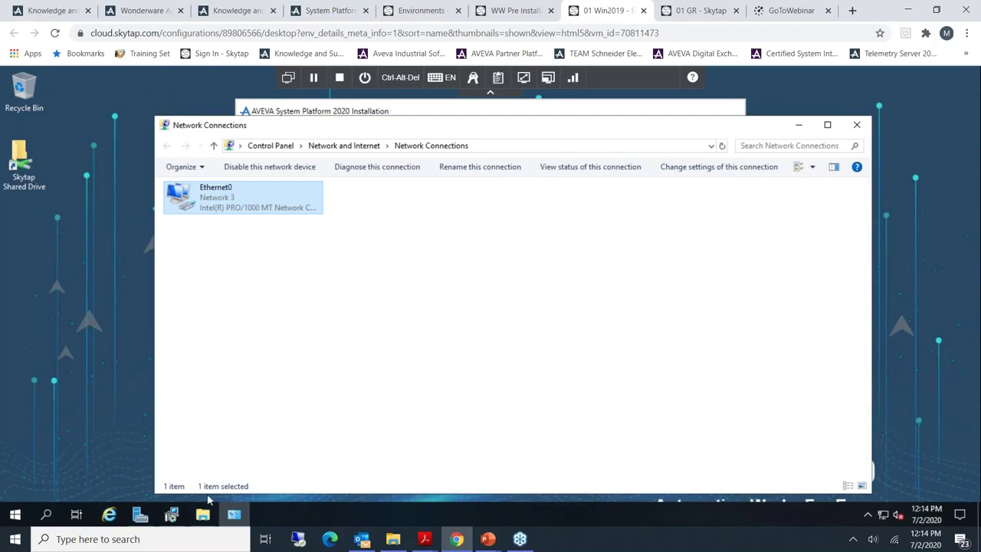
Open the hosts file from C:\Windows\System32\drivers\etc in Notepad
mouse_move(203, 514)
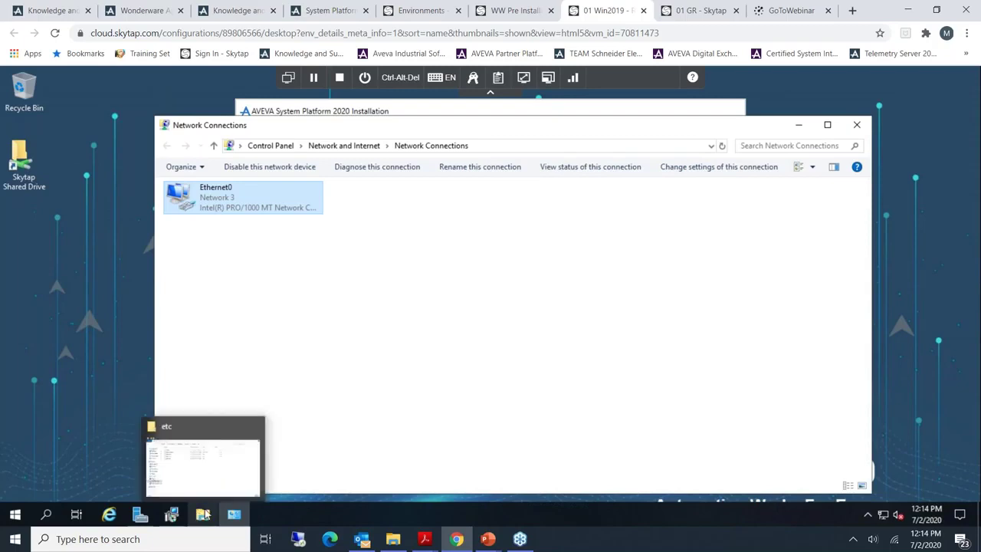
left_click(264, 445)
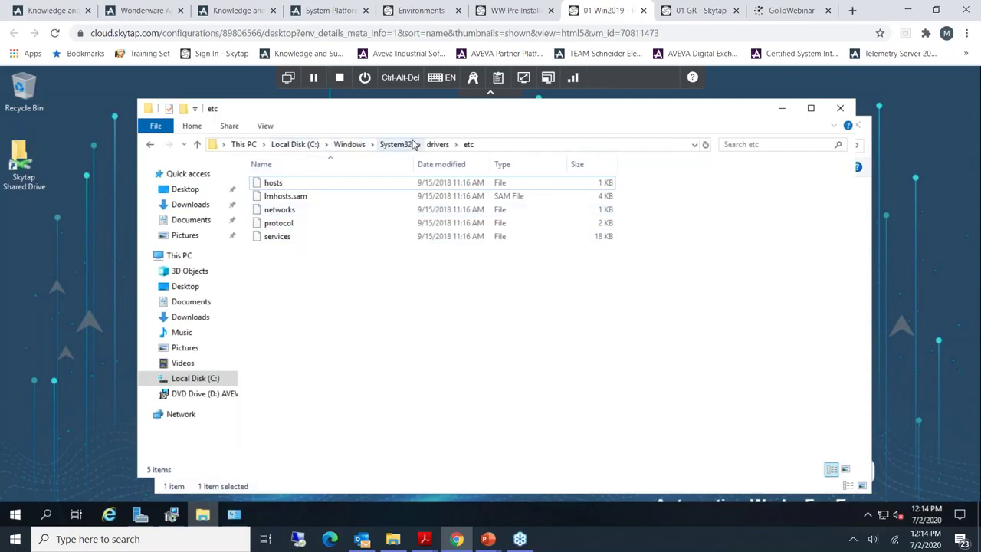
left_click(294, 183)
right_click(306, 182)
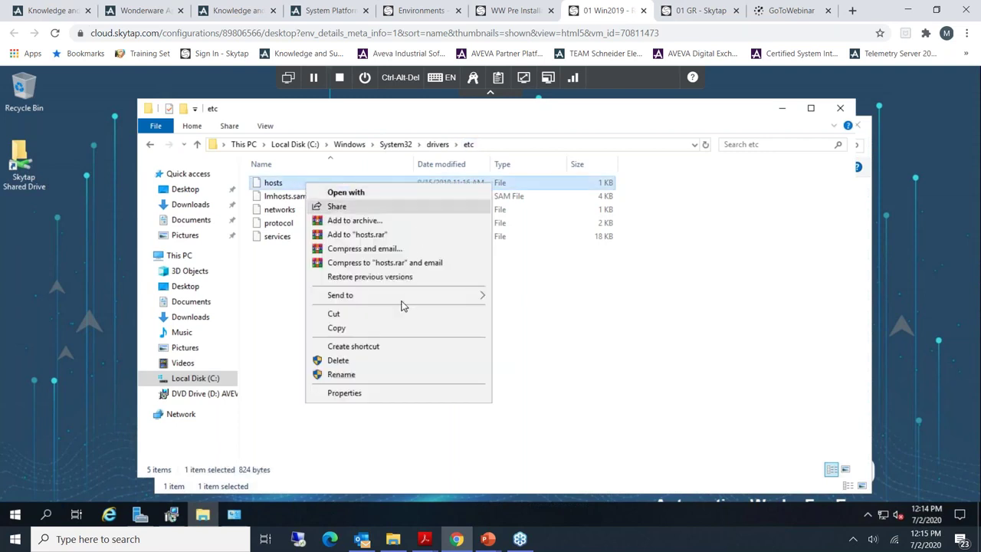
mouse_move(410, 297)
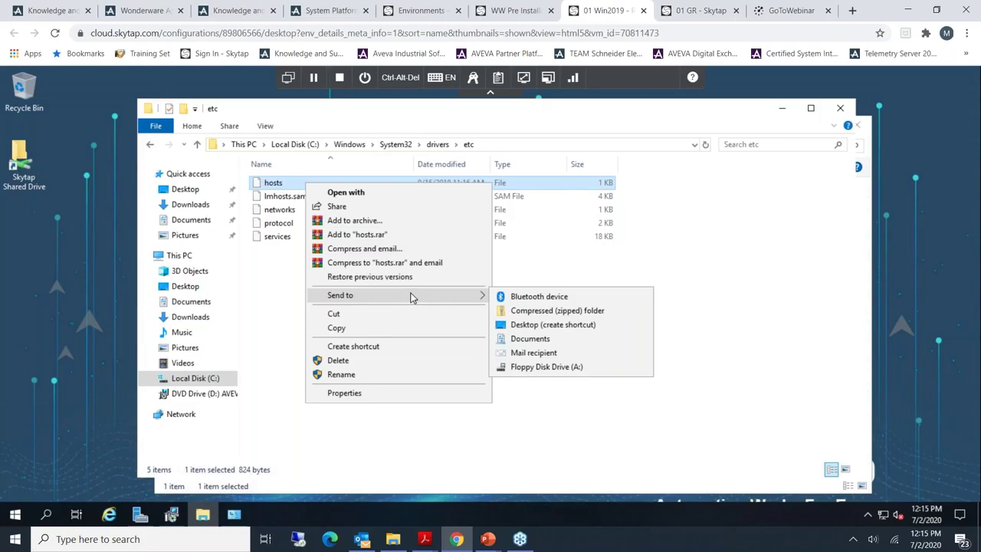
left_click(413, 192)
left_click(418, 300)
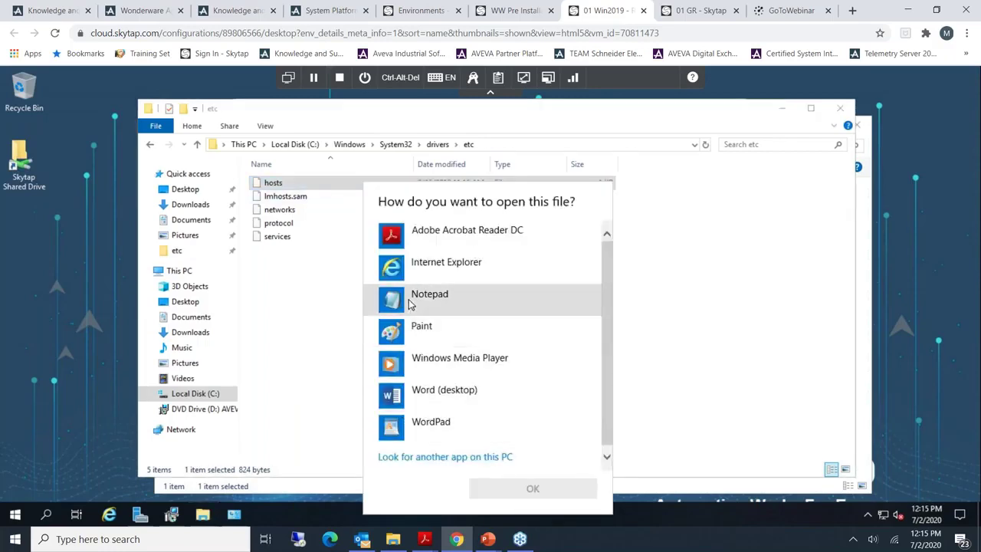
left_click(534, 489)
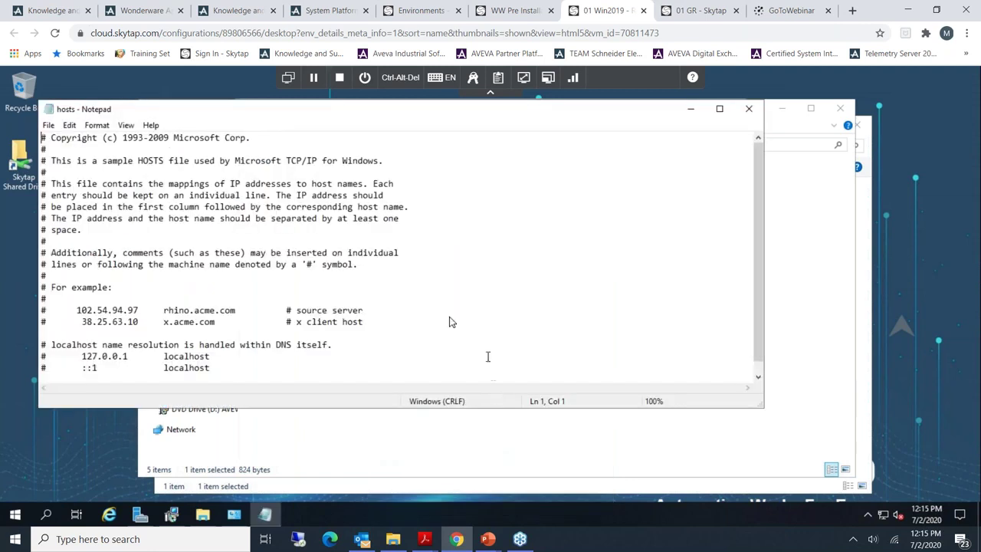
Add a line at the end of the hosts file mapping 192.168.101.11 to GRPlatform
left_click(228, 371)
key("Return")
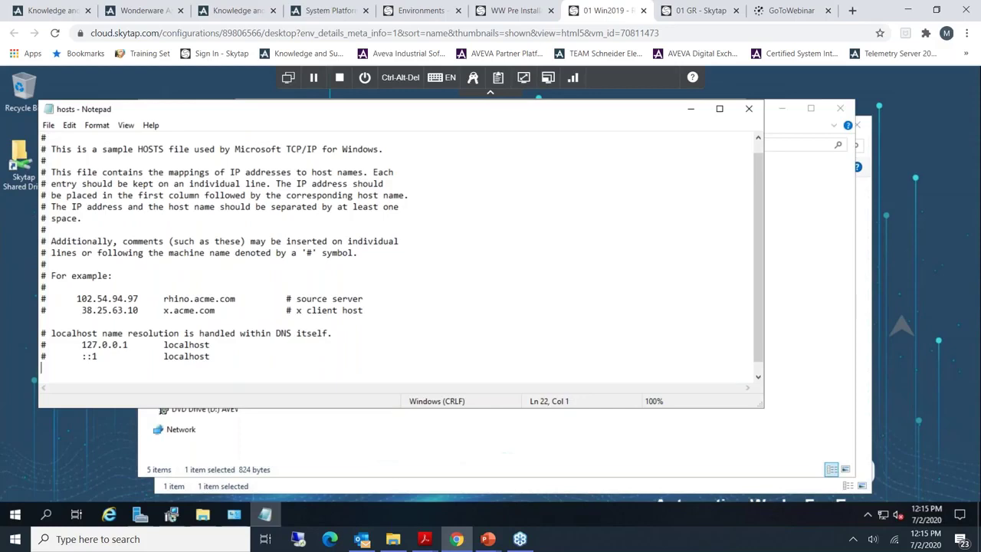
type("68.101.1")
key("BackSpace")
type("10")
type("GR")
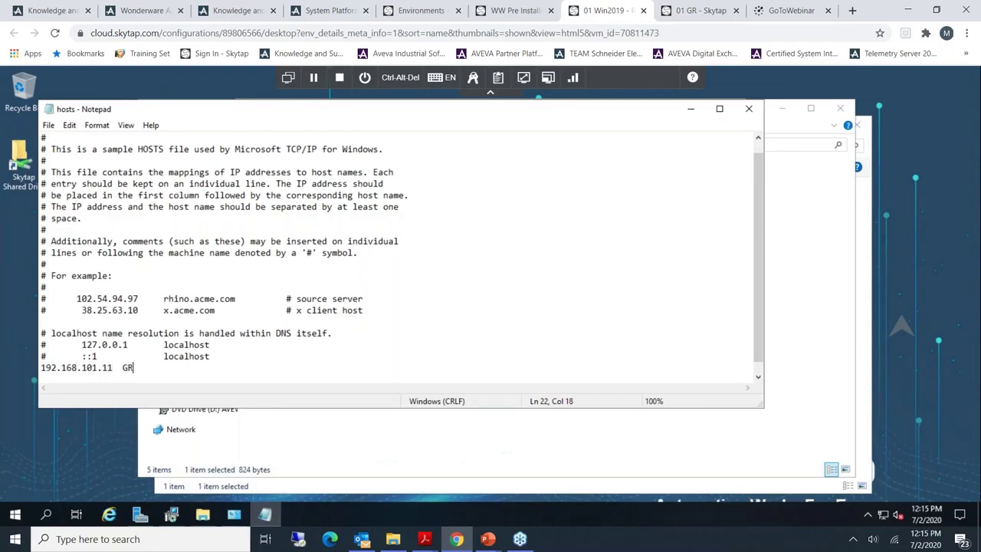
type("Platform")
key("Return")
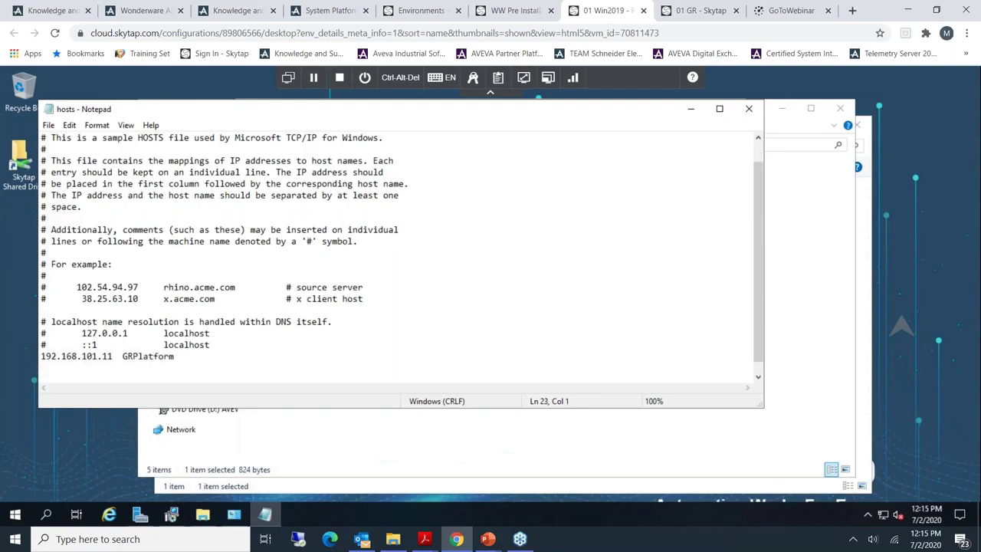
Add a hosts line mapping 192.168.101.12 to AOS1, and close the file without saving
type("192.168.101.12\tAOS1")
key("Return")
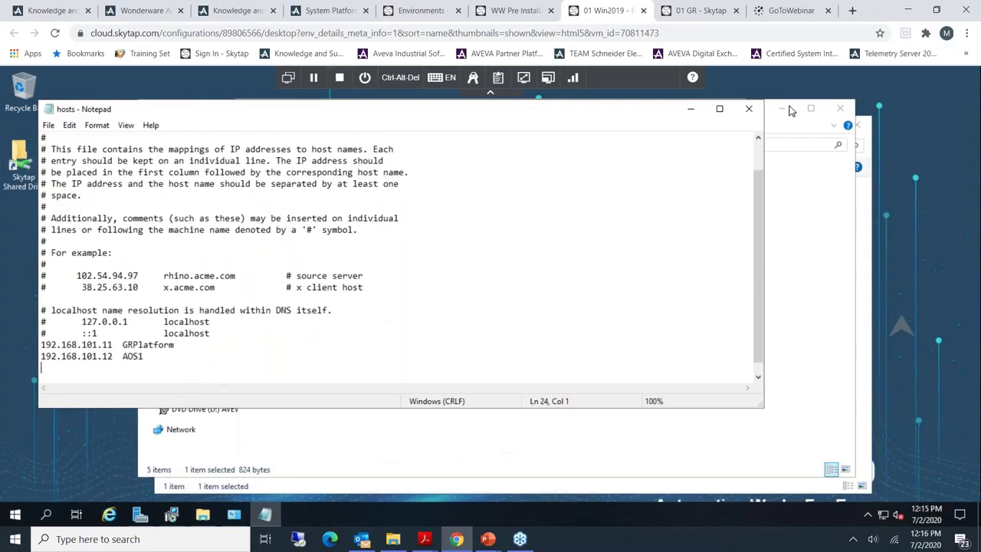
left_click(748, 108)
left_click(511, 297)
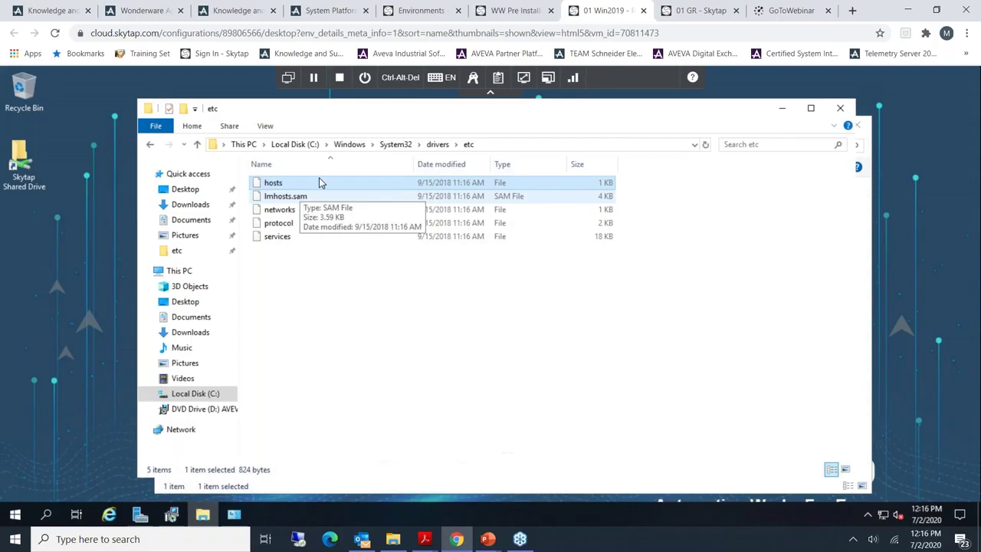
Close the etc folder and Network Connections, and choose AVEVA System Platform Computer Roles as the installation type
left_click(840, 111)
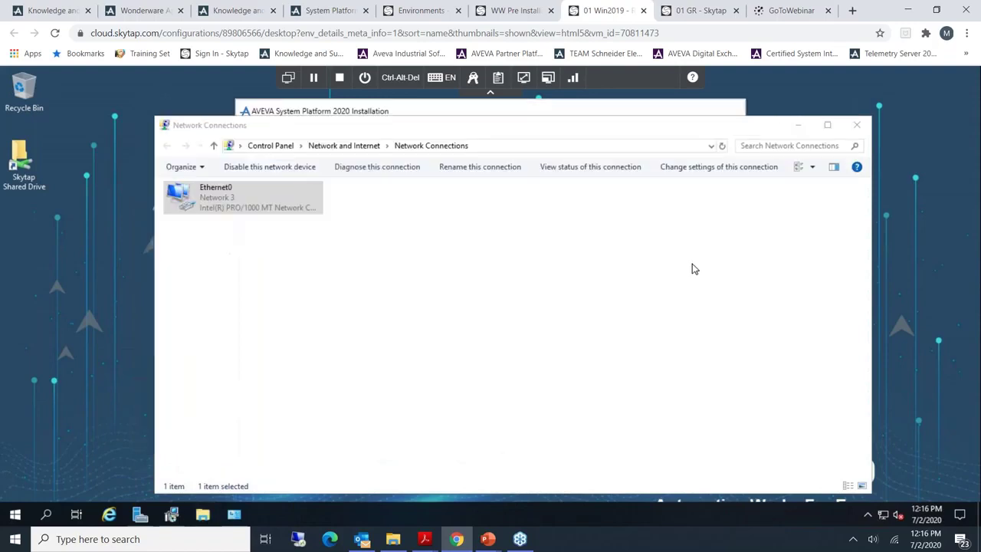
left_click(857, 125)
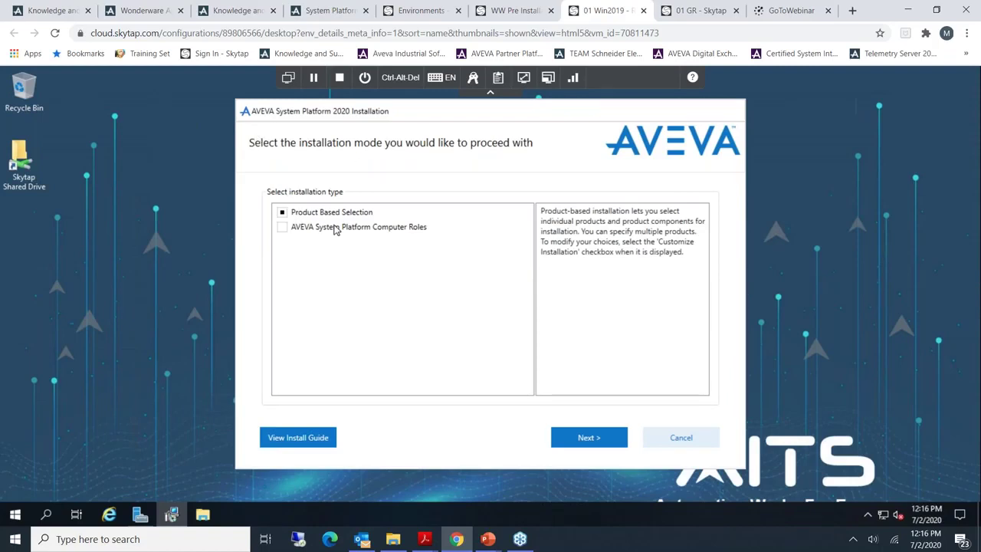
left_click(298, 228)
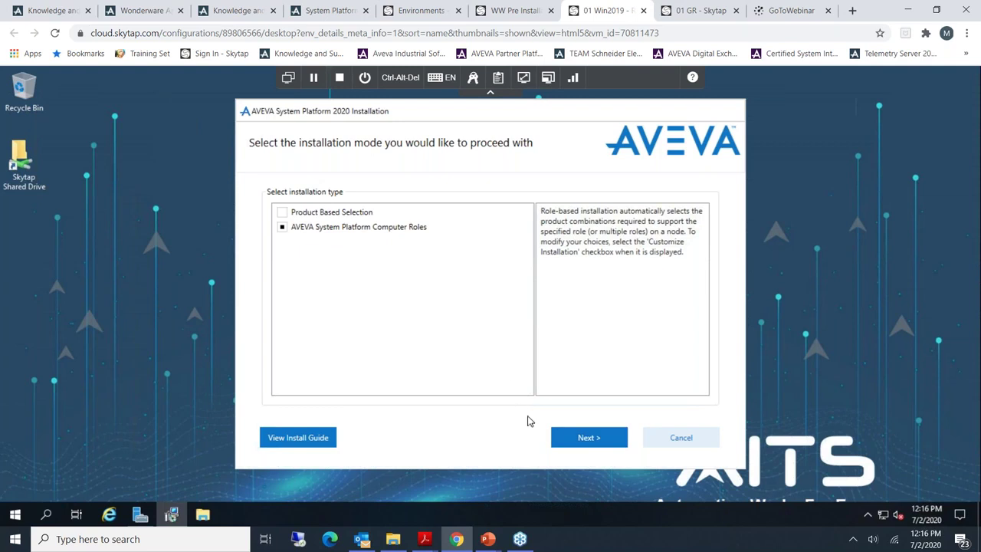
Choose the AVEVA System Platform Development Server computer role and view the products it installs
left_click(565, 443)
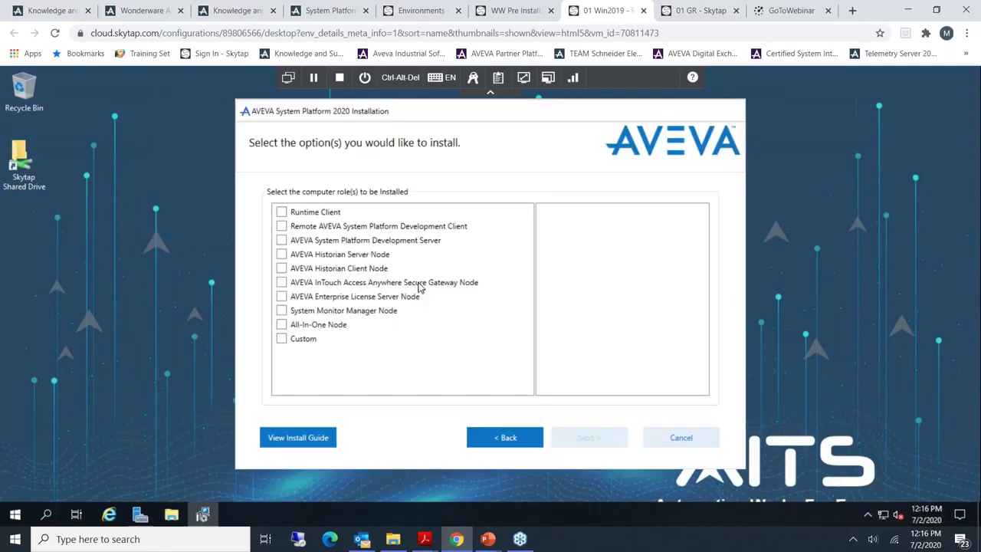
left_click(390, 243)
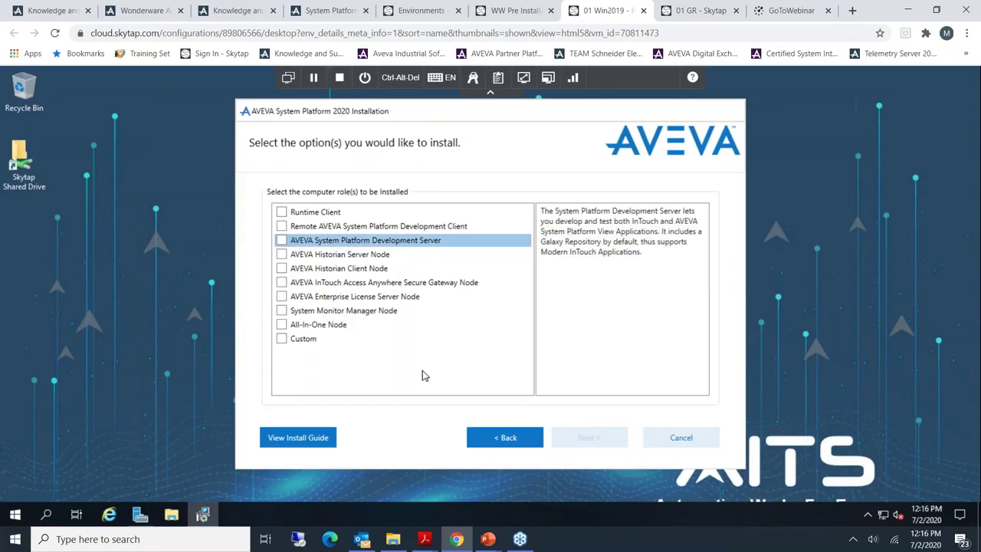
left_click(281, 240)
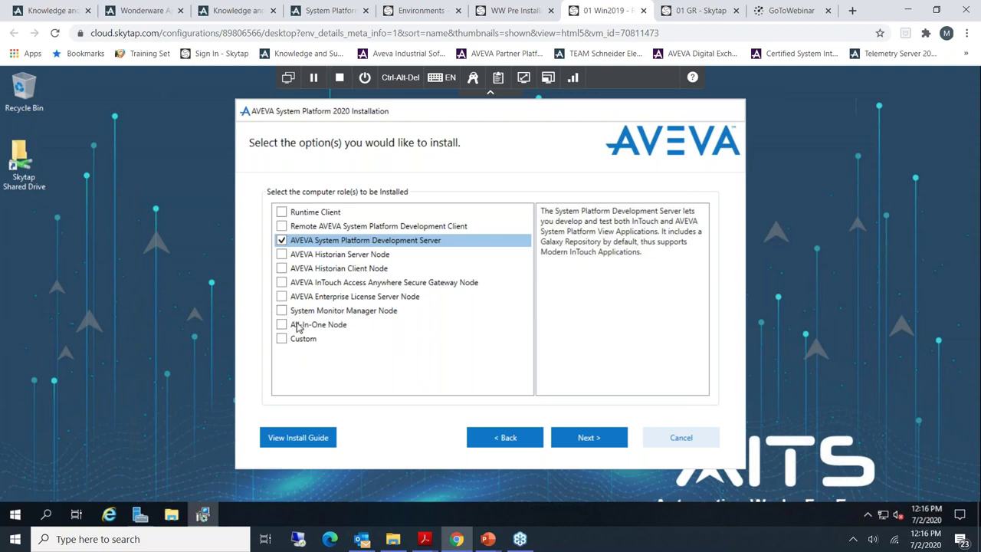
left_click(585, 437)
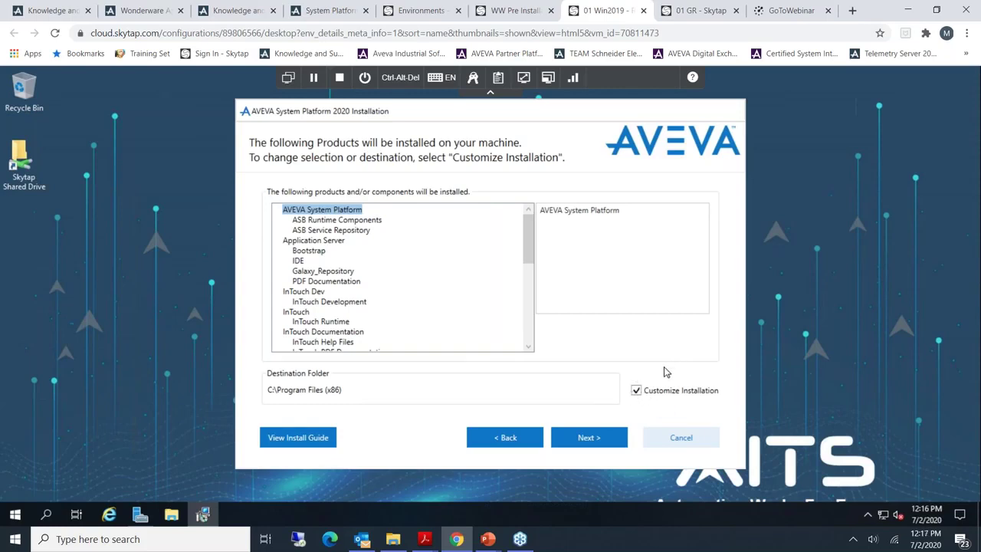
Return to the installation mode choice and proceed with Product Based Selection instead of computer roles
left_click(528, 437)
left_click(511, 436)
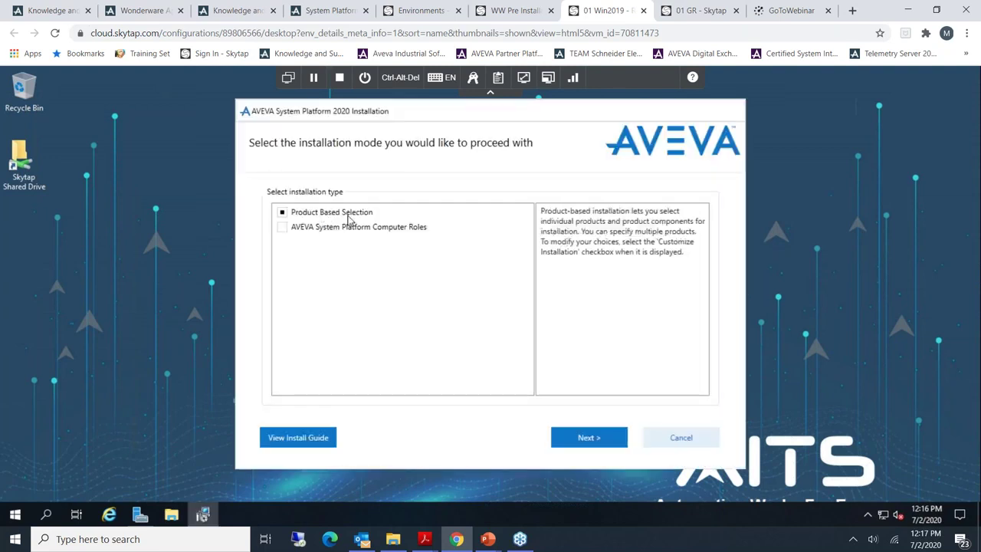
left_click(606, 438)
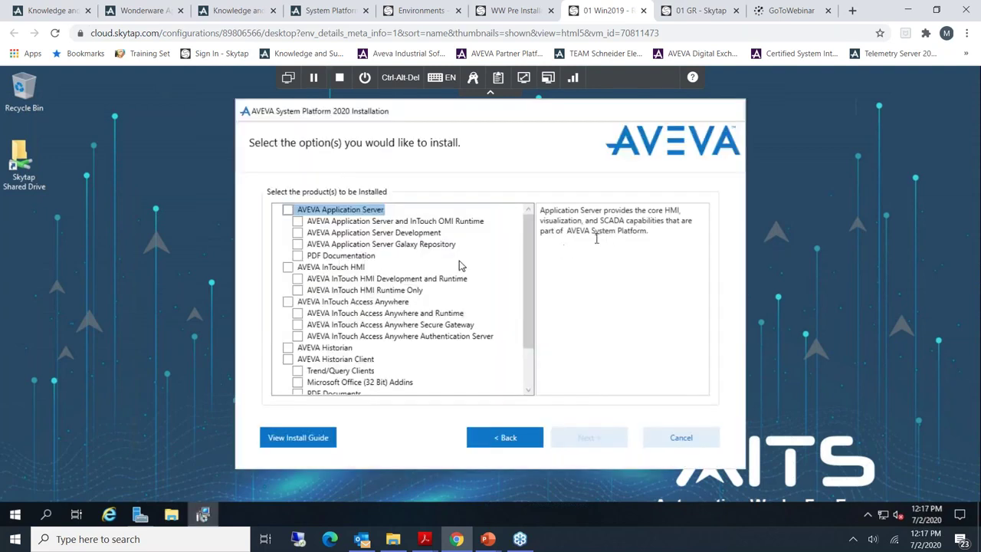
Select AVEVA Application Server Development, System Monitor Manager and the AVEVA Enterprise Licensing Platform as products to install
left_click(298, 233)
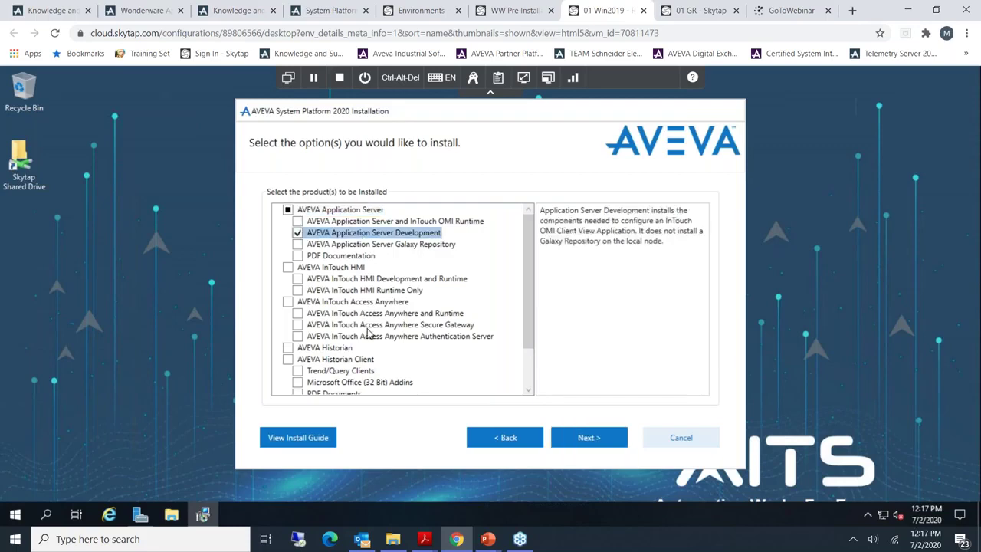
scroll(367, 331, "down", 3)
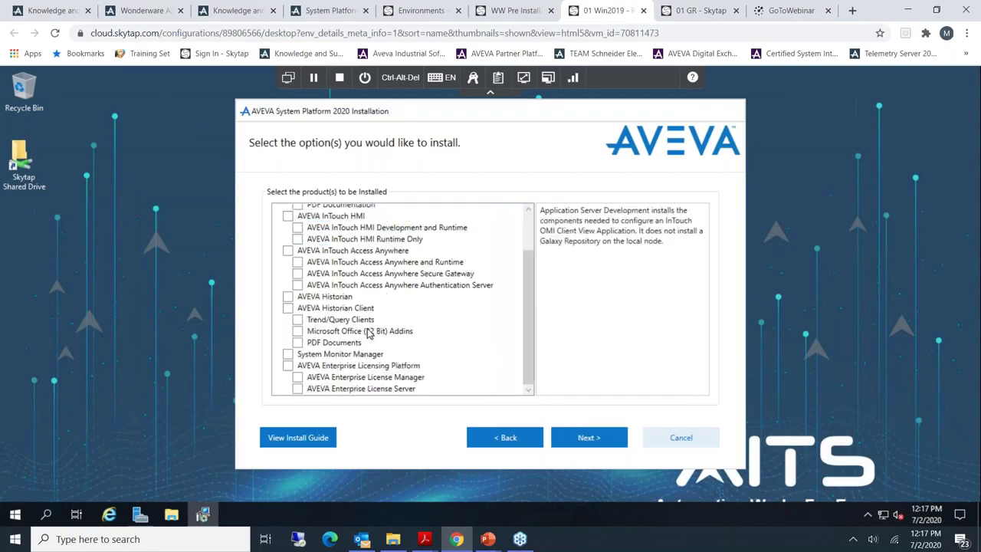
left_click(287, 354)
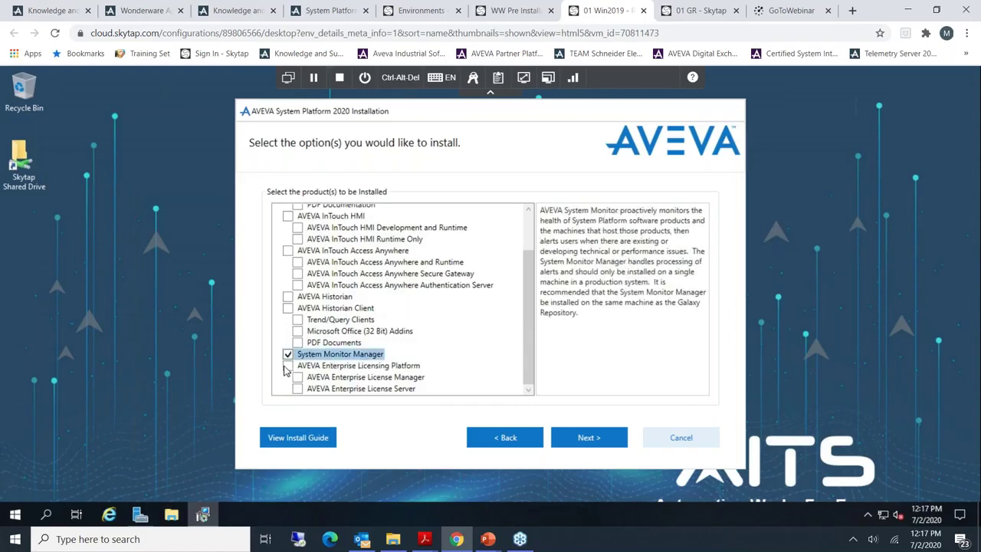
left_click(376, 365)
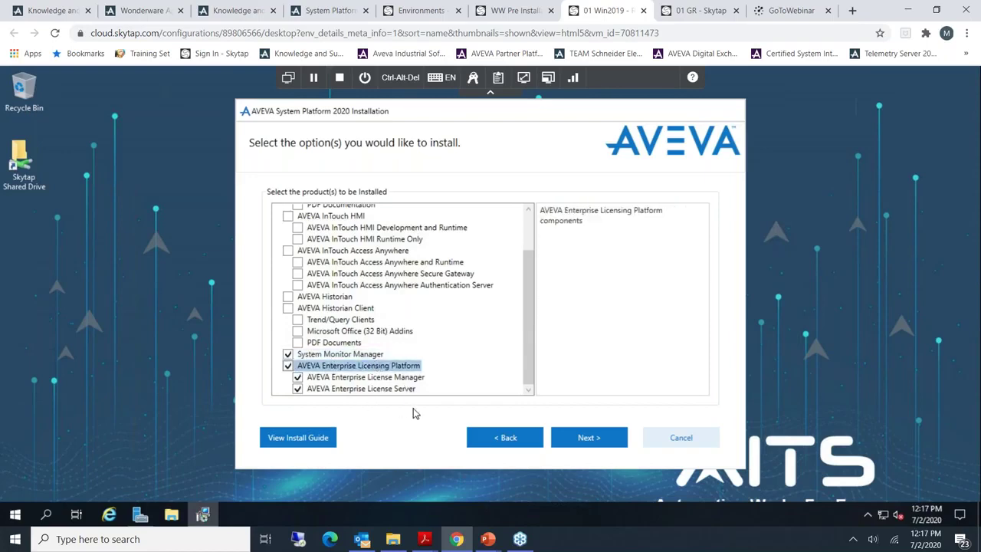
left_click(596, 441)
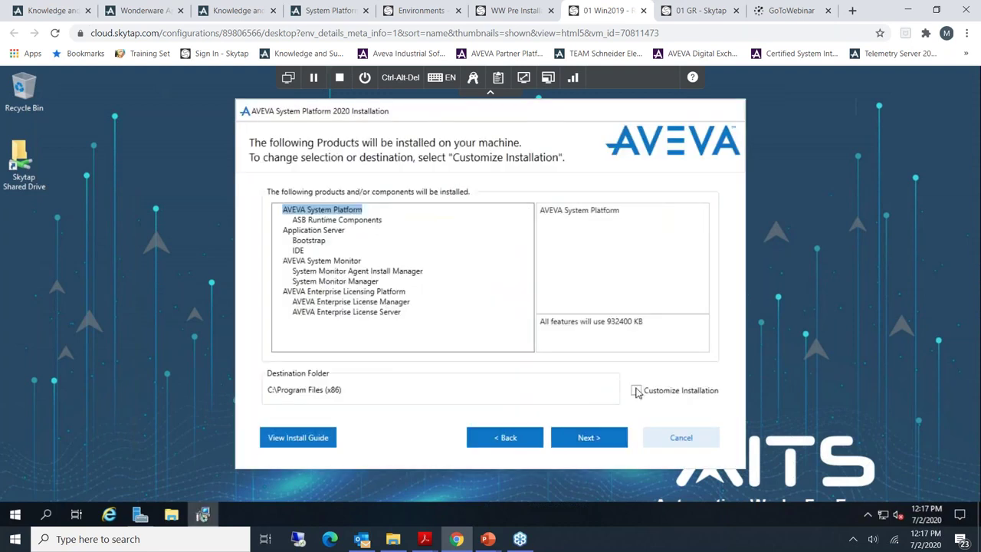
Customize the installation to add the Galaxy_Repository feature under Application Server, and review the remaining selected features
left_click(636, 390)
left_click(597, 439)
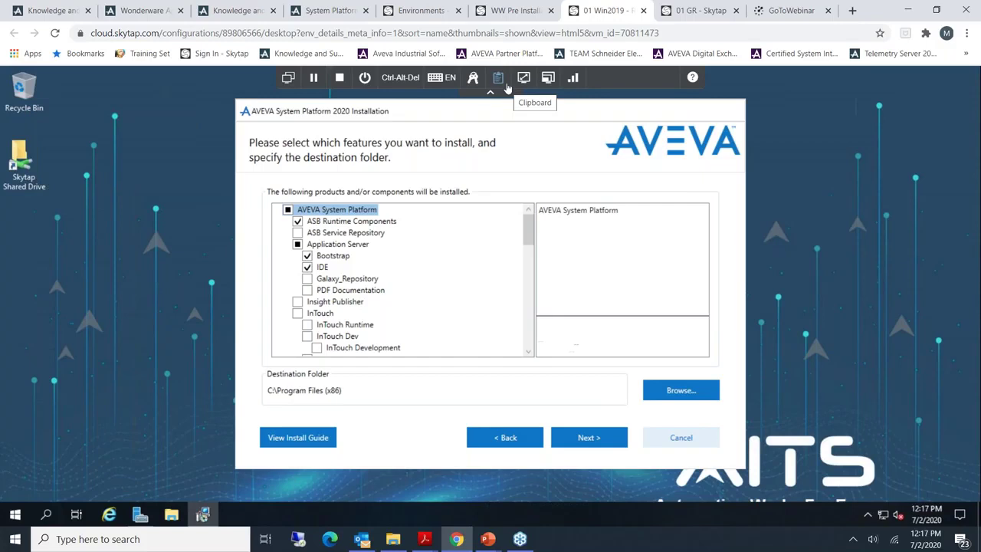
left_click(307, 279)
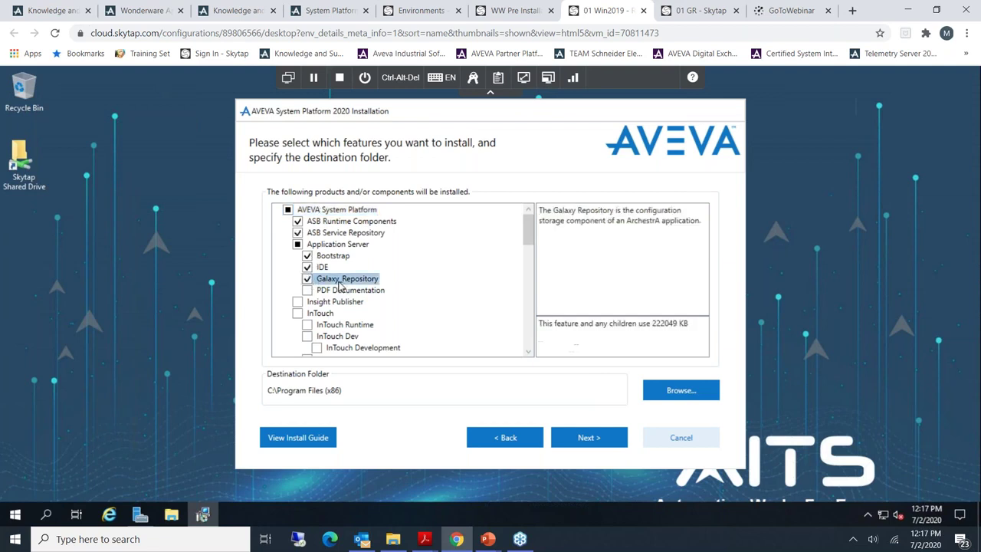
scroll(345, 283, "down", 5)
scroll(345, 284, "down", 10)
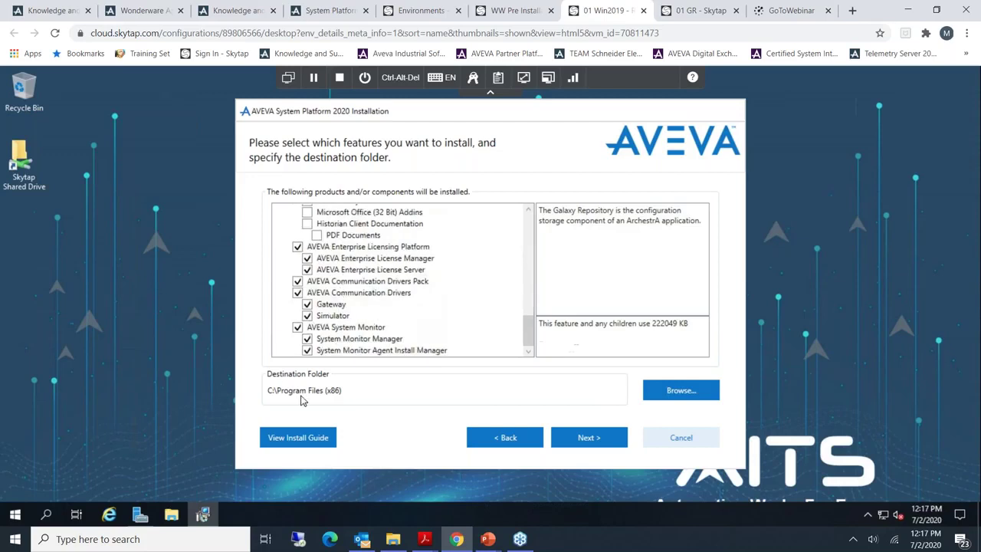
Proceed with the customized features and accept the license agreement
left_click(586, 436)
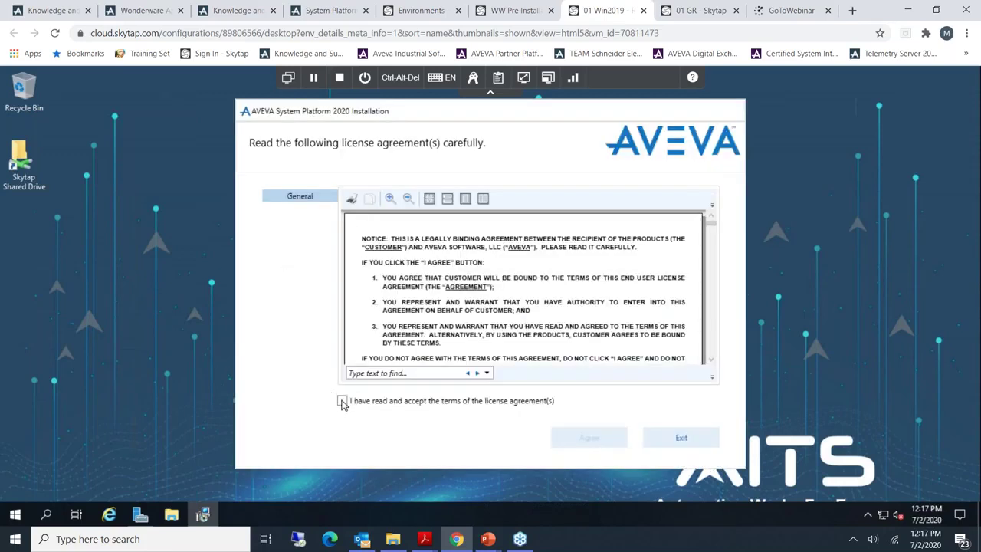
left_click(334, 403)
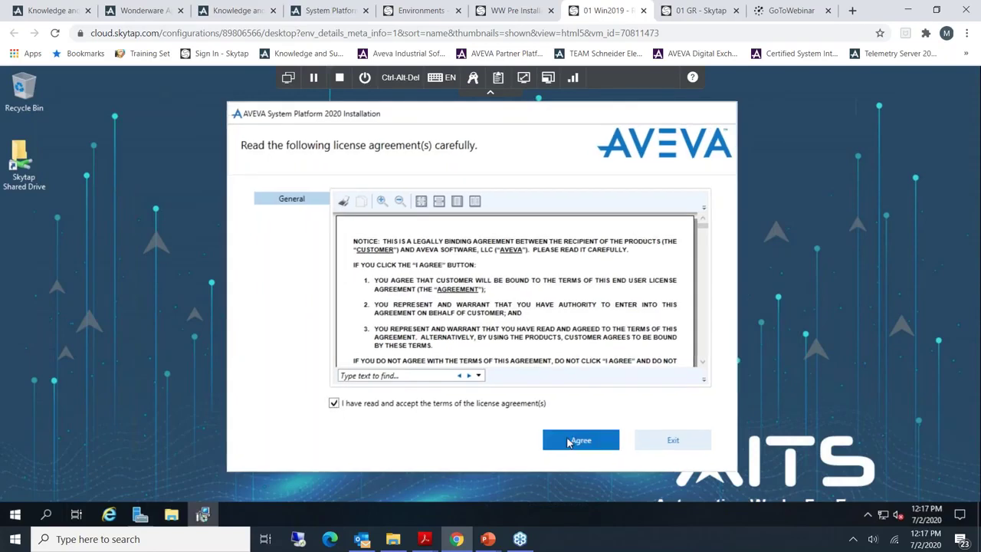
left_click(581, 440)
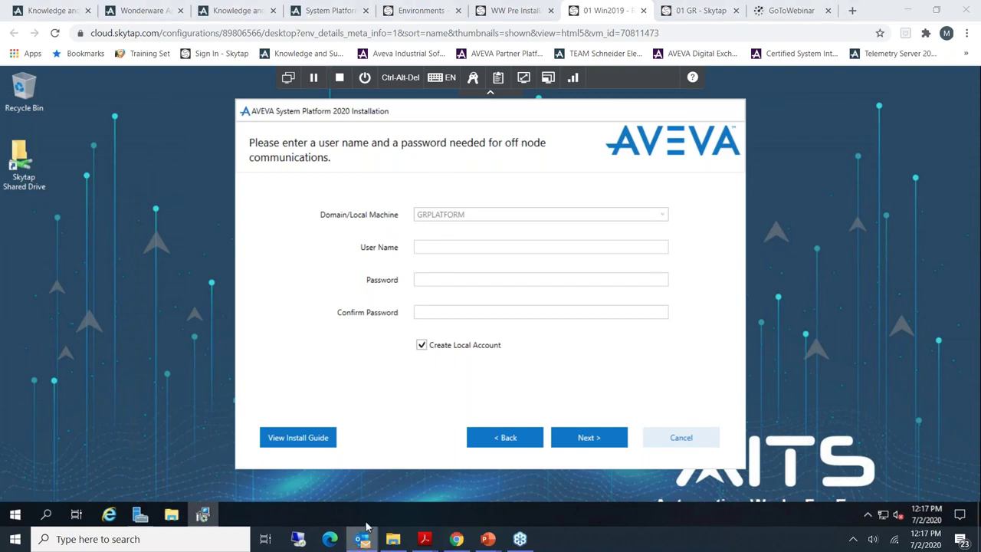
right_click(363, 541)
left_click(363, 541)
left_click(363, 538)
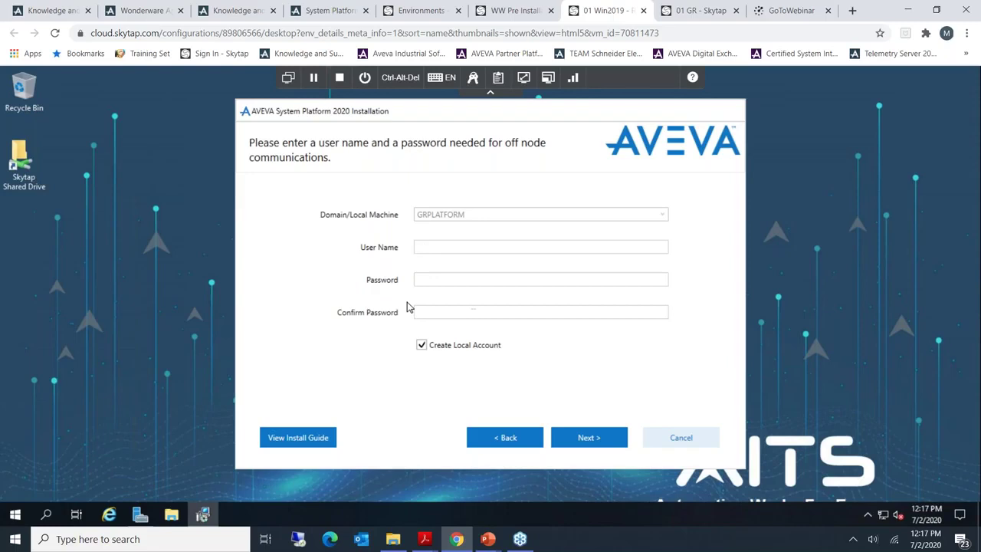
Enter Student as the user name for off-node communications, and enter and confirm the account password
left_click(431, 249)
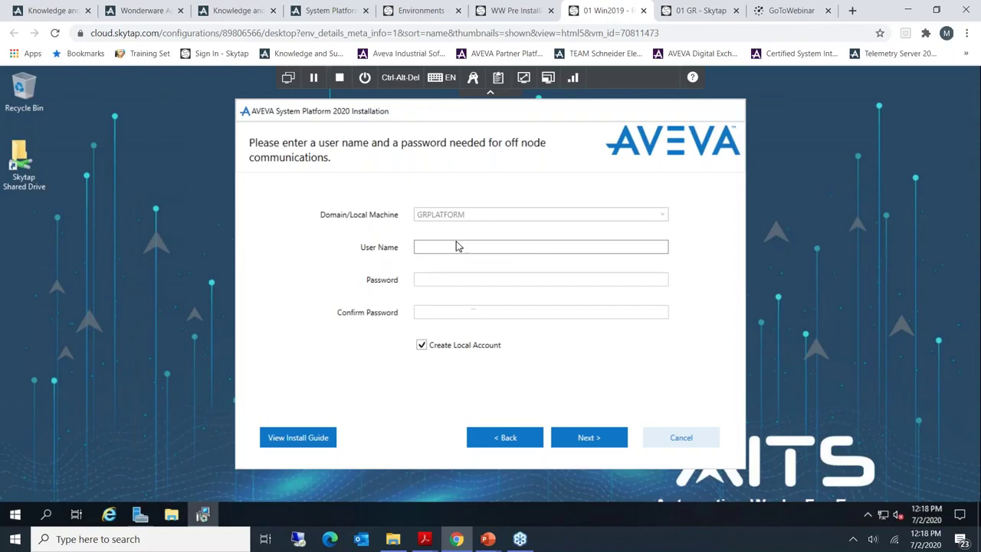
type("Student")
key("Tab")
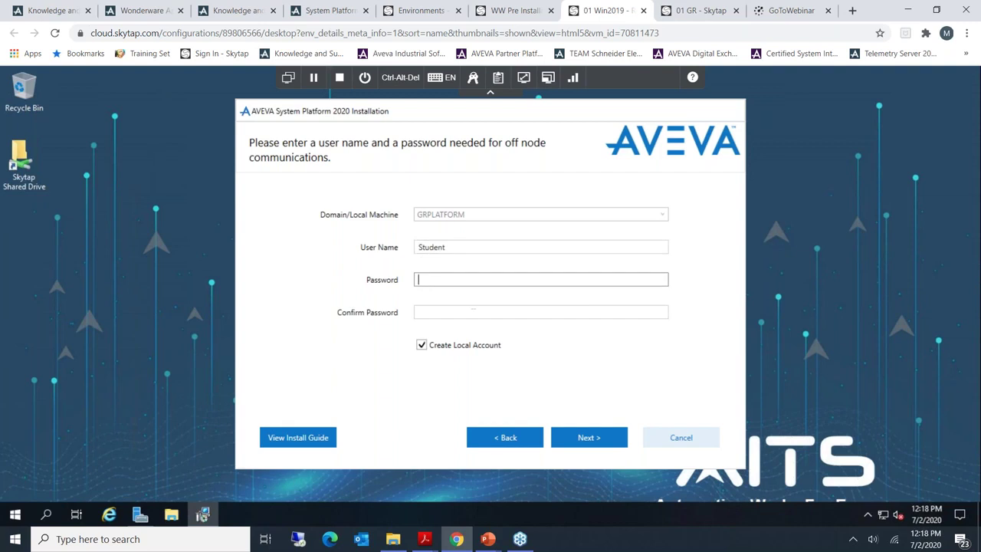
key("Tab")
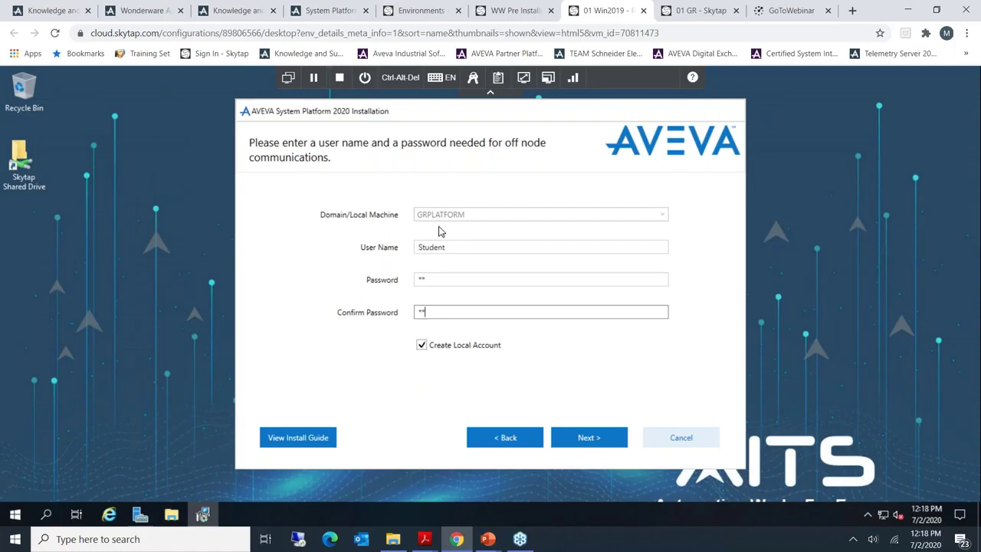
Turn off local account creation so the existing Student account on GRPLATFORM is used
double_click(460, 248)
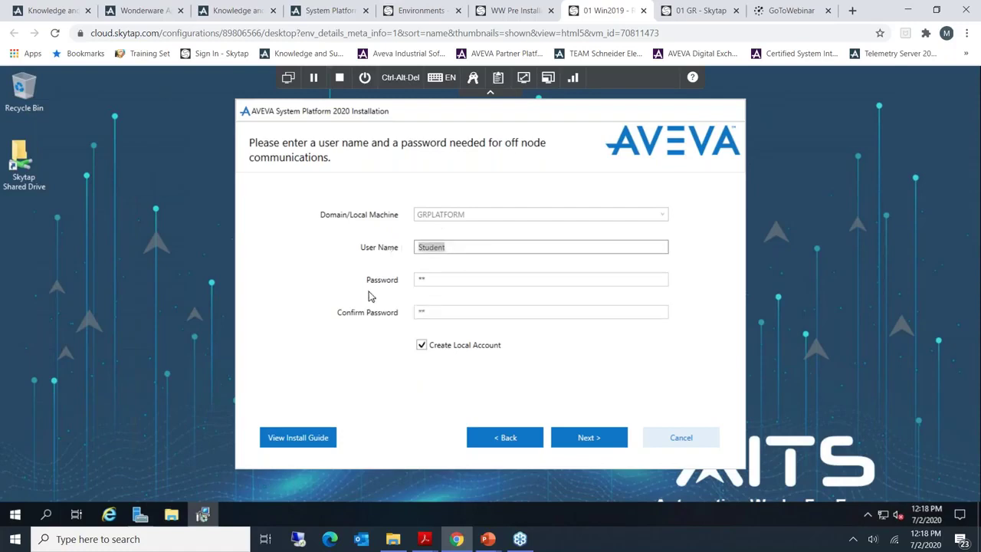
left_click(423, 350)
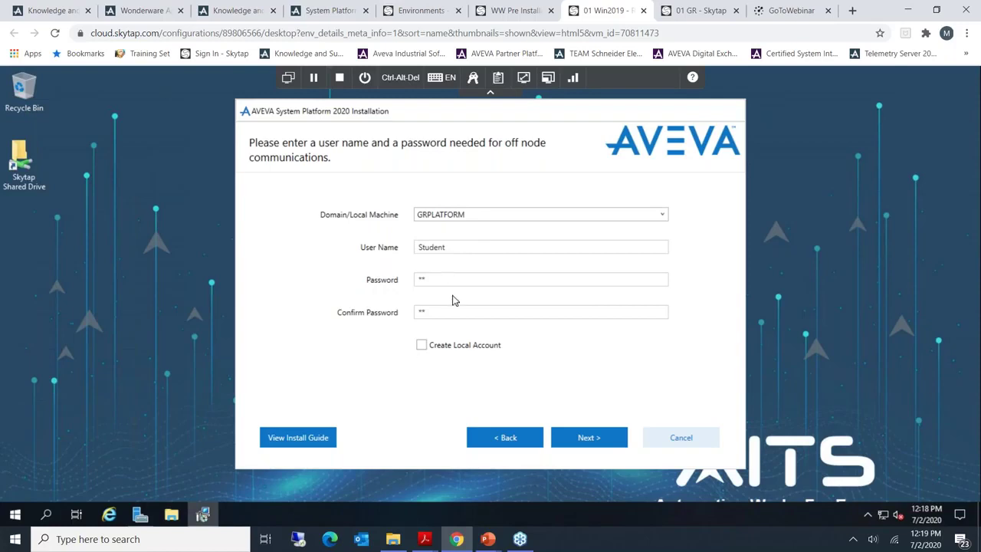
left_click(527, 215)
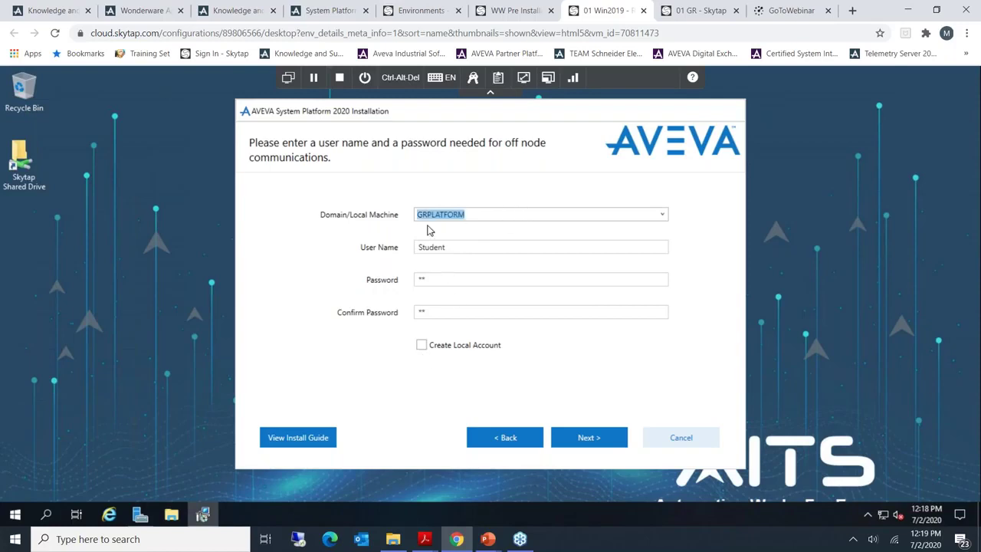
left_click(456, 246)
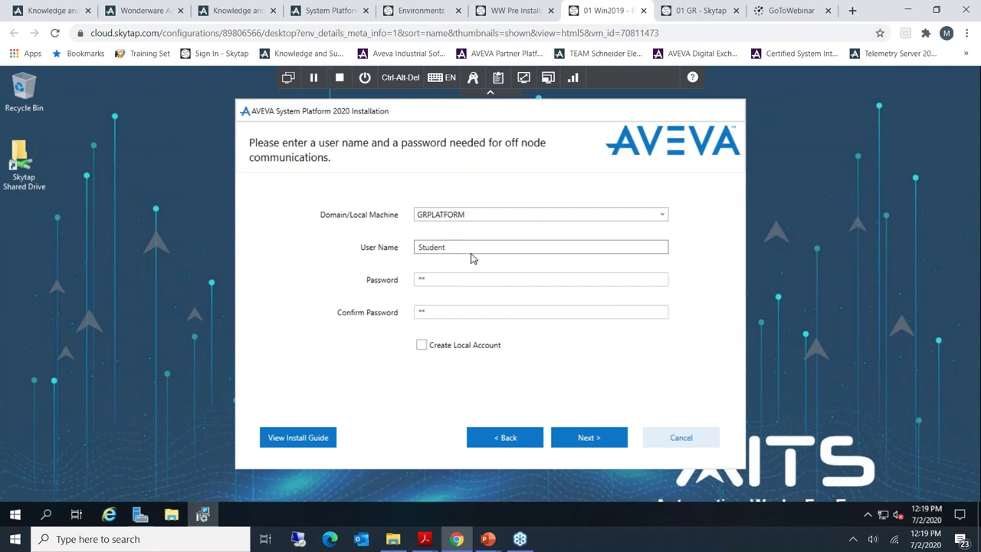
Continue with this account despite its password expiry policy, and choose to install SQL Server Express and continue the installation
left_click(594, 440)
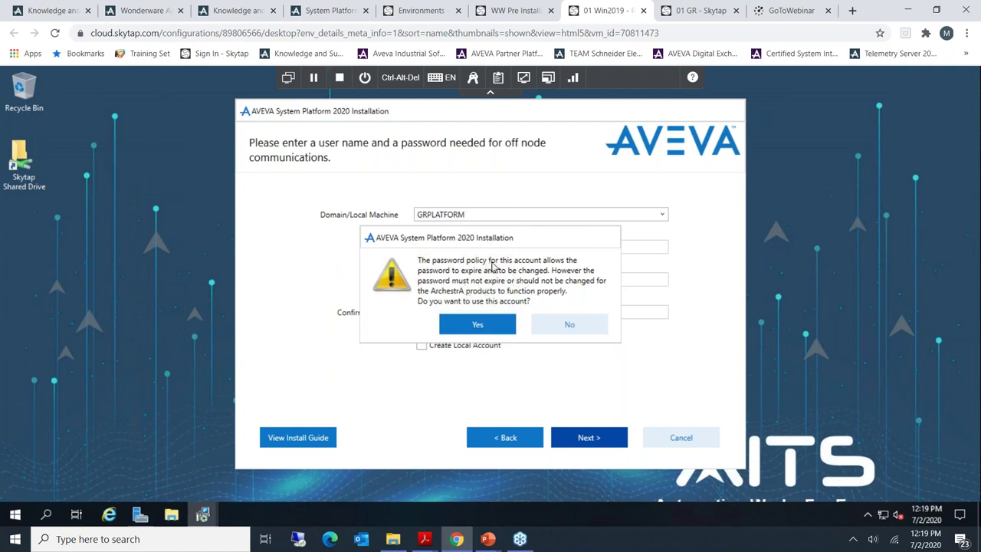
left_click(487, 327)
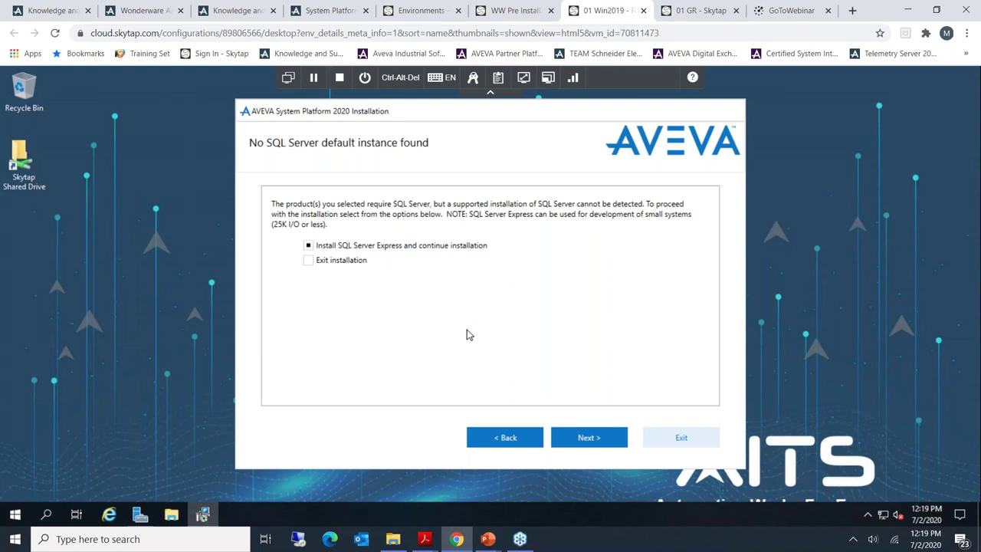
left_click(587, 442)
Switch to the 01 GR virtual machine and examine its local groups in Computer Management, including aaAdministrators, aaConfigTools, aaUsers and Administrators
left_click(685, 10)
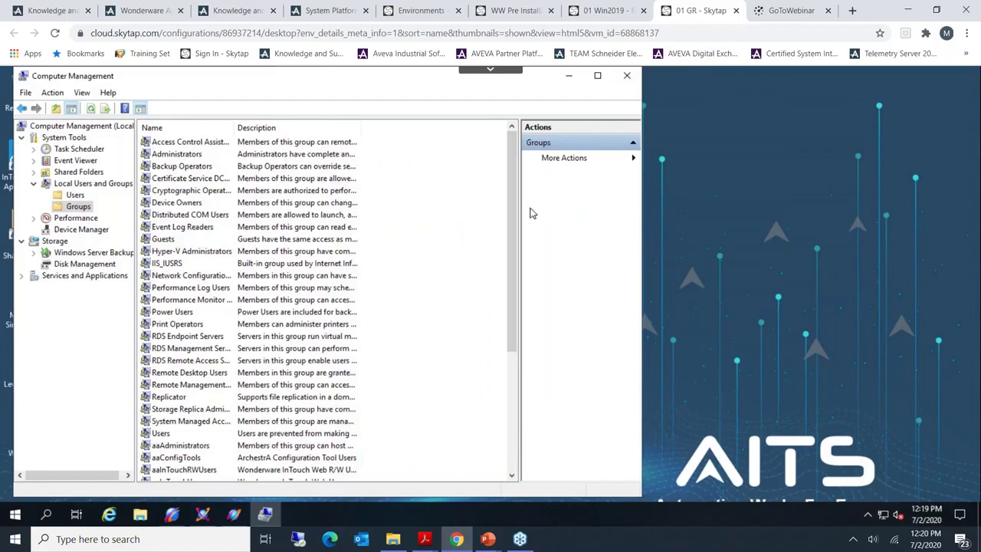
left_click(180, 396)
scroll(195, 389, "down", 5)
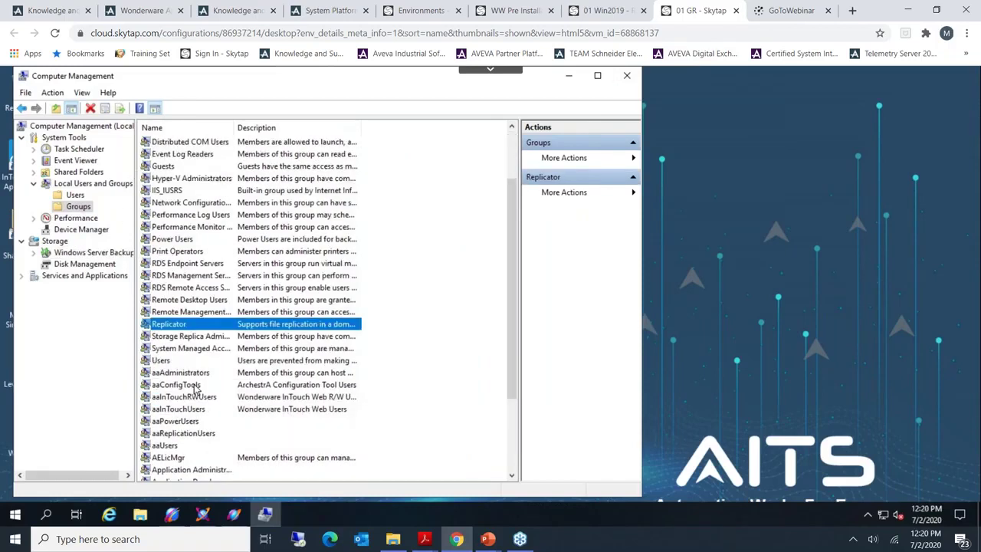
scroll(194, 390, "up", 5)
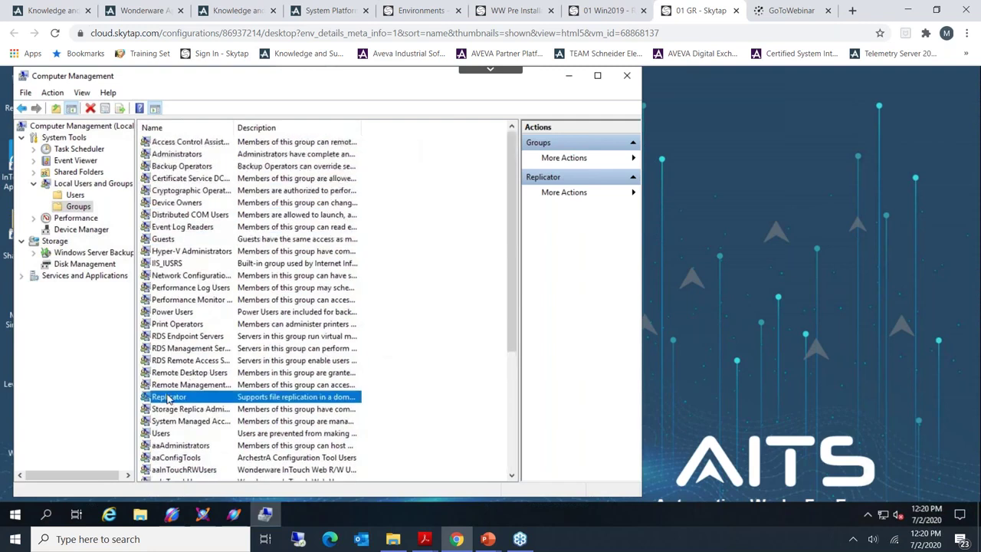
scroll(167, 398, "down", 4)
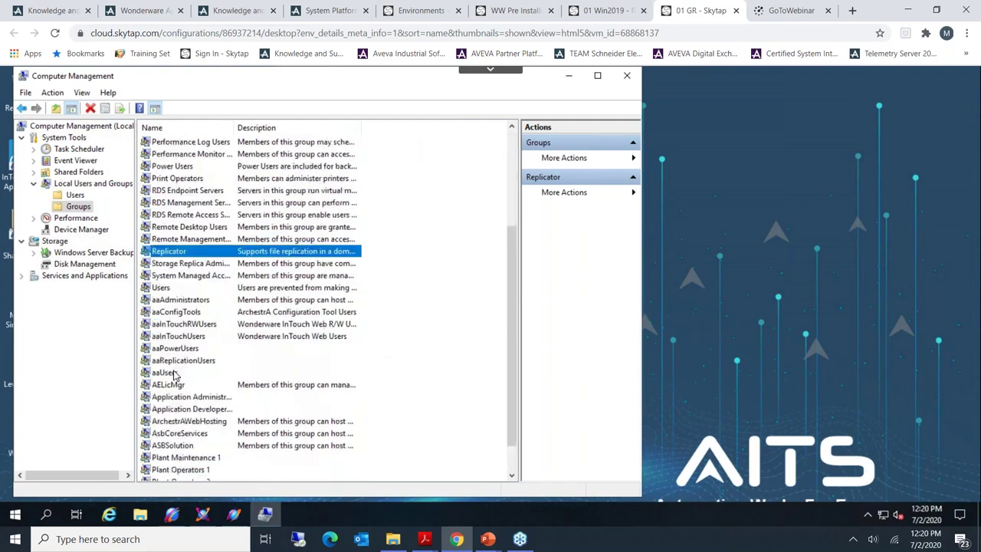
left_click(162, 302)
left_click(164, 315)
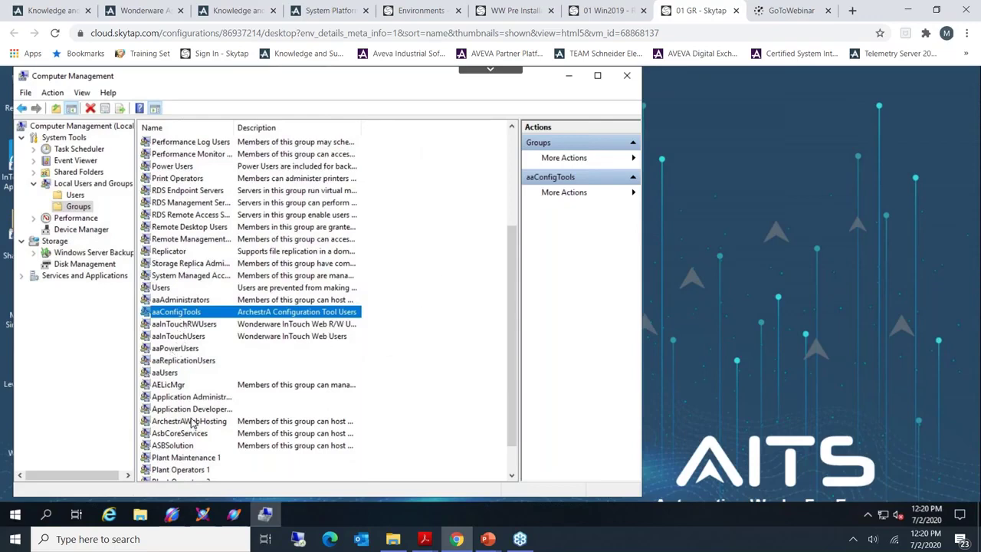
key("Down")
key("Down")
key("Down")
left_click(217, 375)
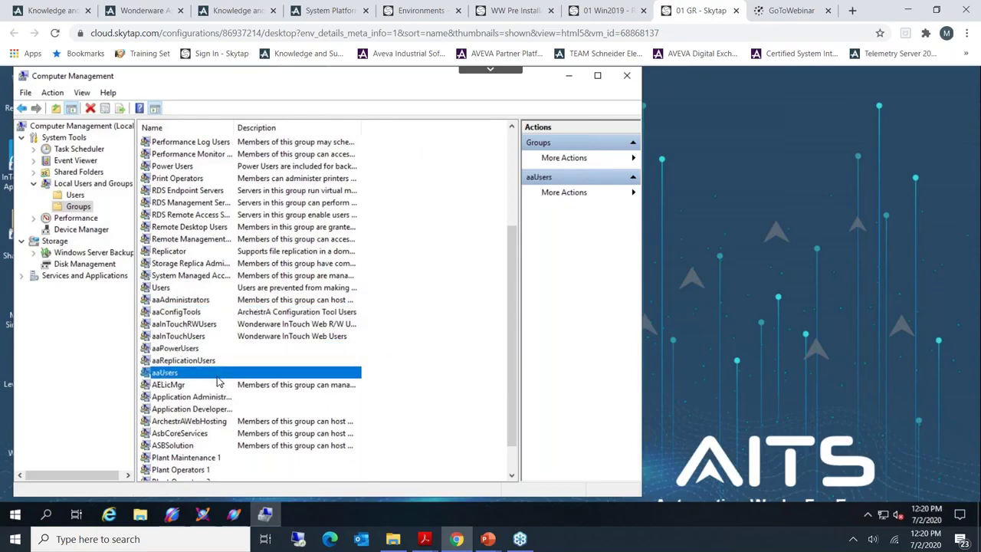
scroll(219, 375, "up", 4)
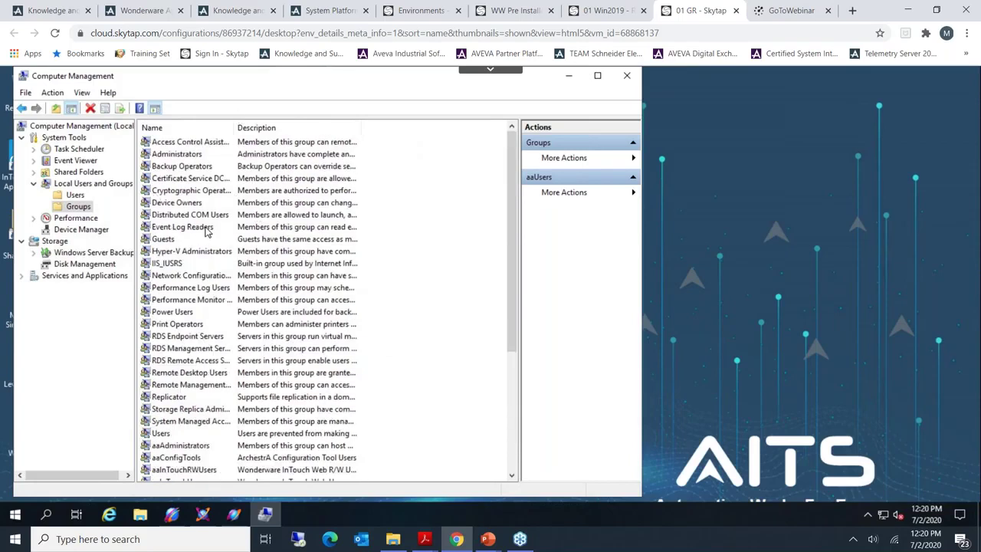
left_click(179, 155)
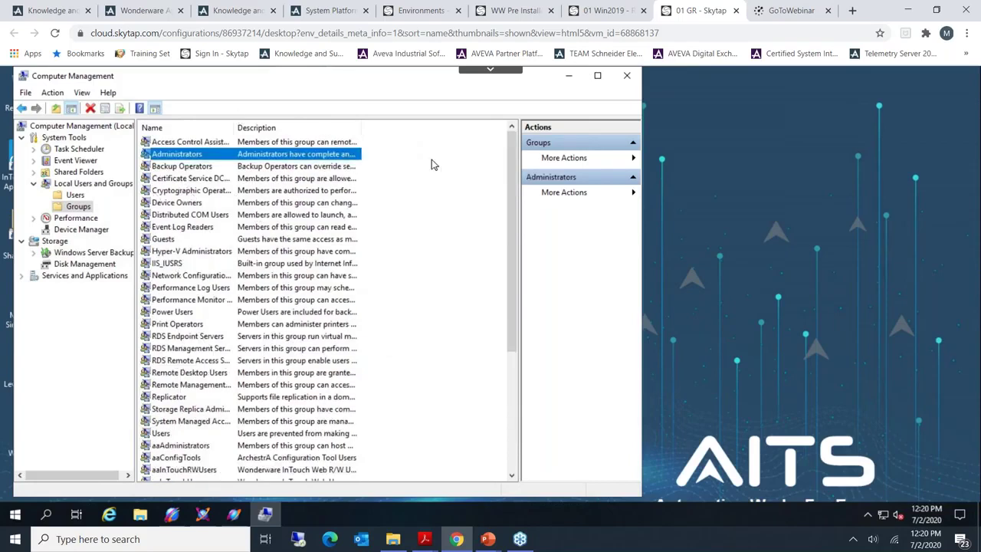
Close Computer Management and open the AVEVA Configurator on the 01 GR machine
left_click(627, 75)
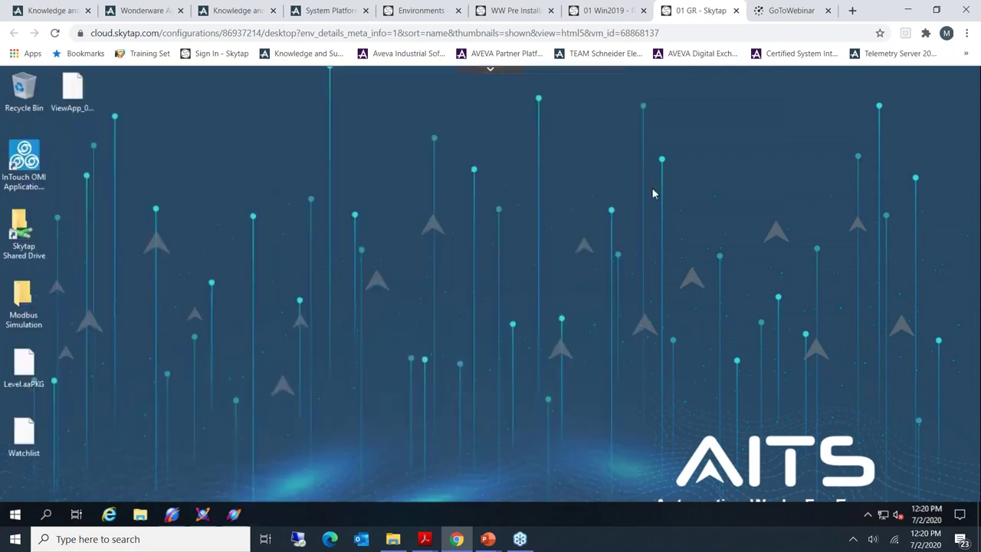
left_click(15, 513)
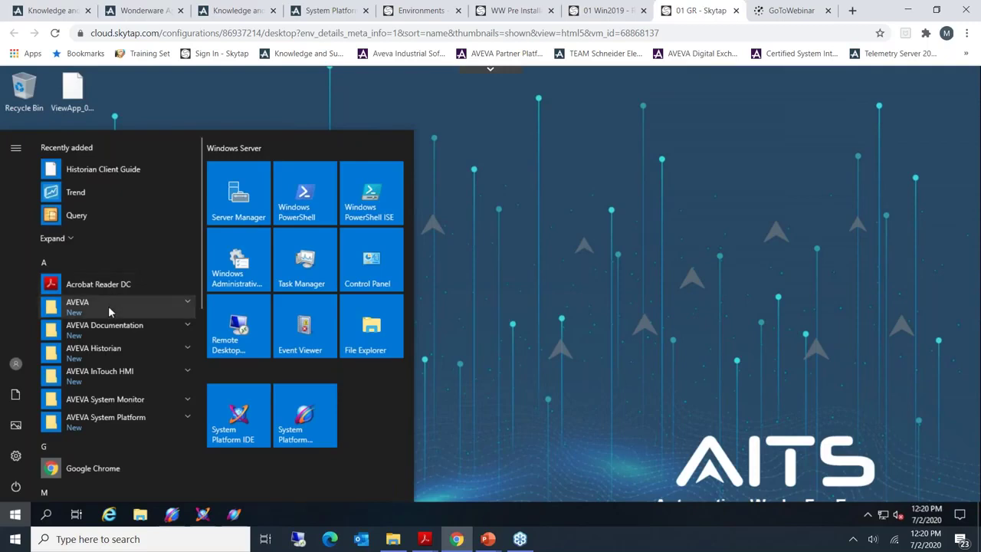
left_click(108, 305)
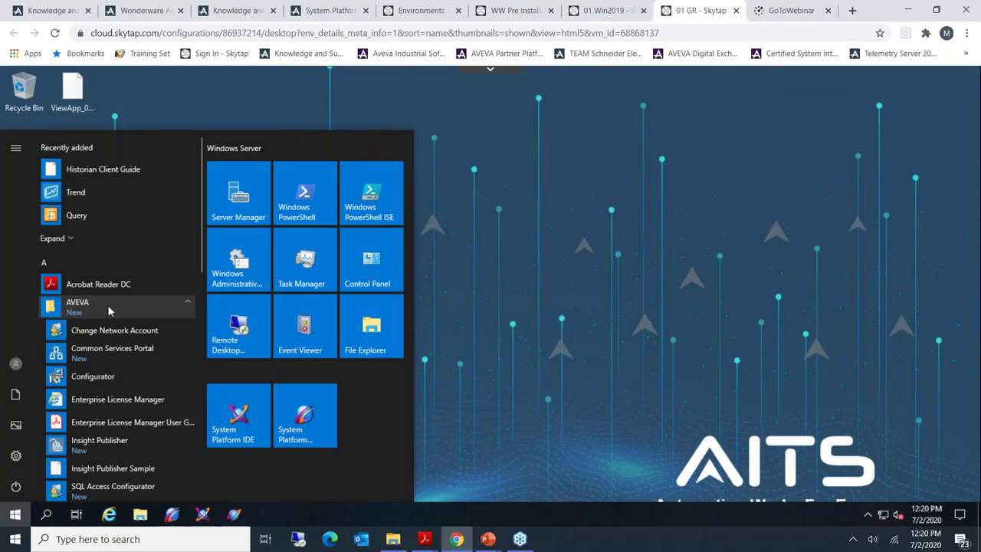
left_click(93, 376)
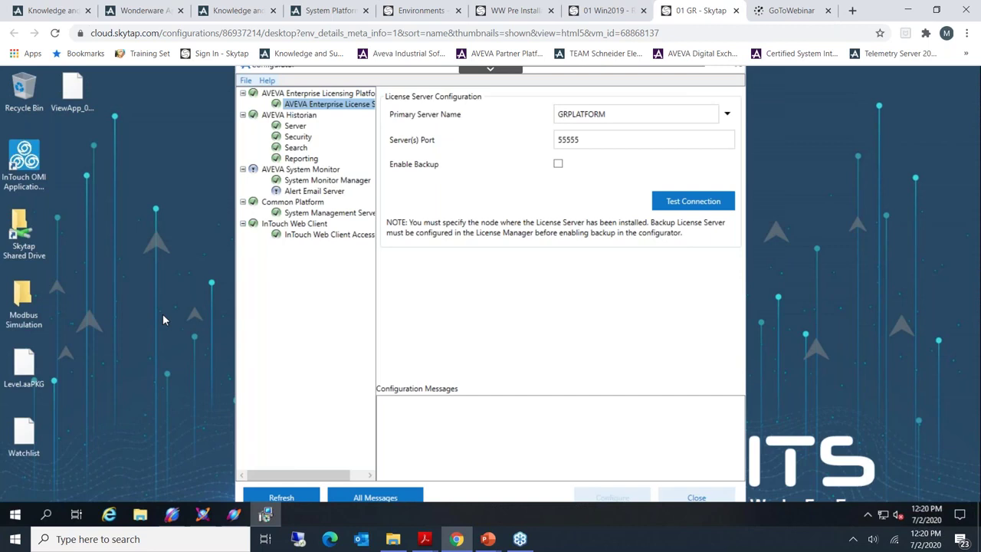
Open the AVEVA Enterprise License Server configuration and test the connection to primary server GRPLATFORM on port 55555
left_click(281, 116)
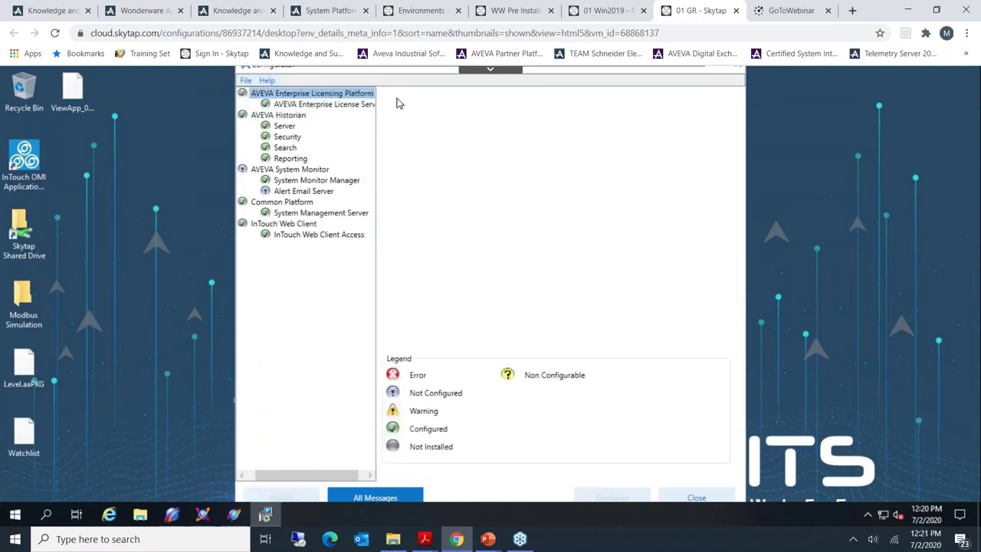
left_click(328, 105)
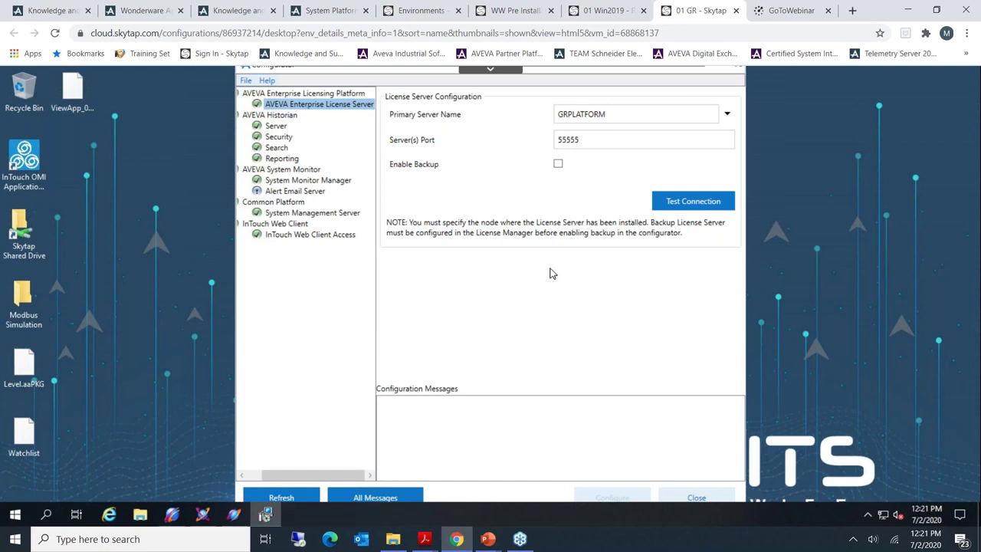
double_click(624, 116)
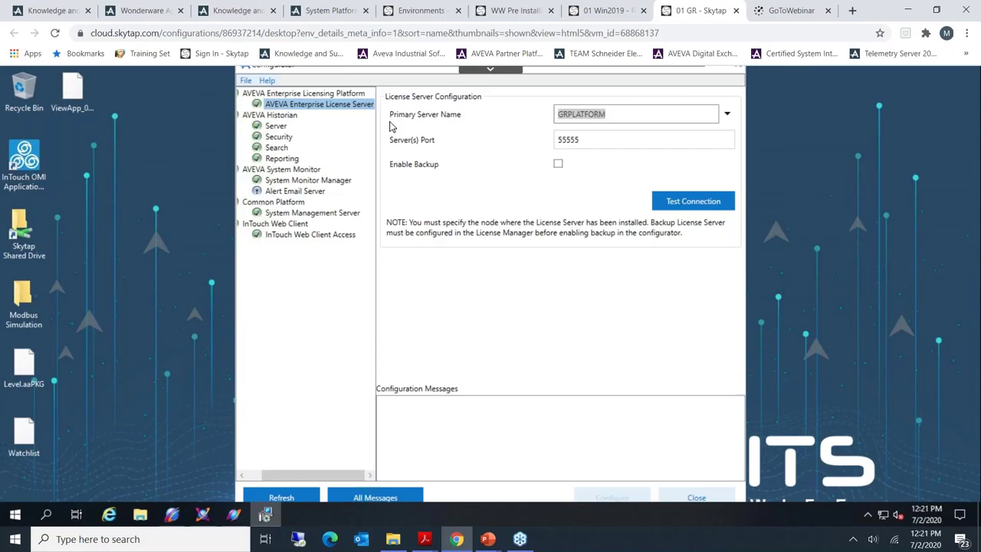
left_click(686, 207)
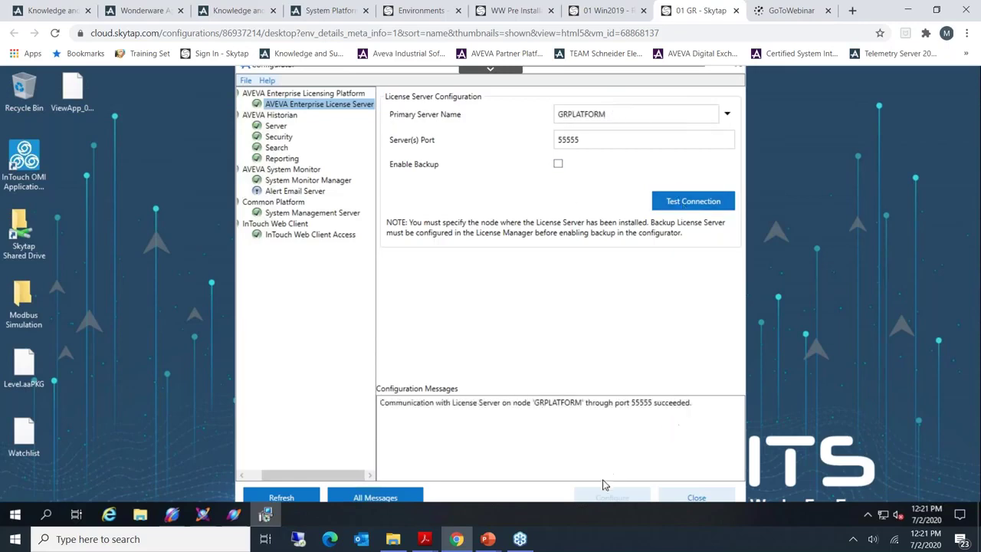
View the AVEVA Historian Server settings and test the System Monitor Manager connection to GRPLATFORM
left_click(275, 126)
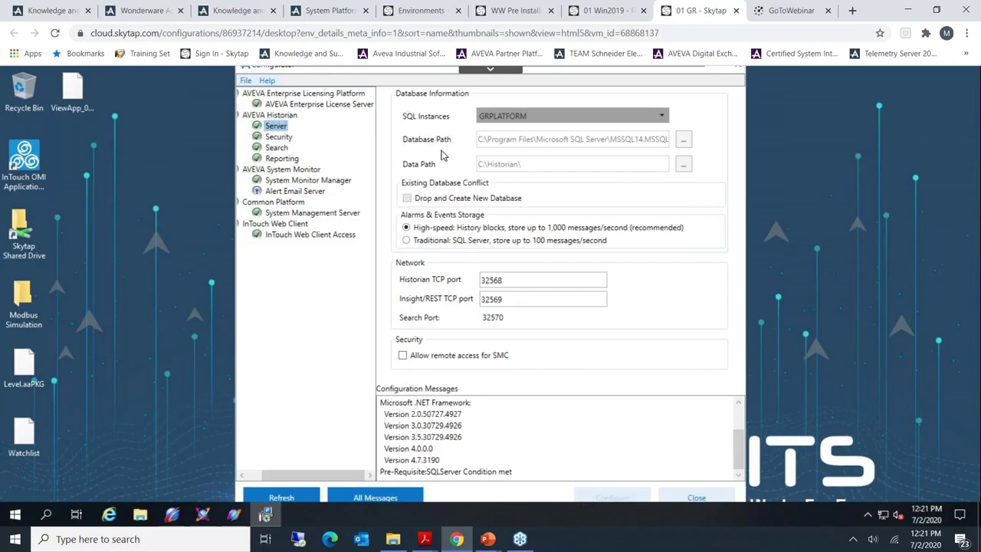
left_click(293, 170)
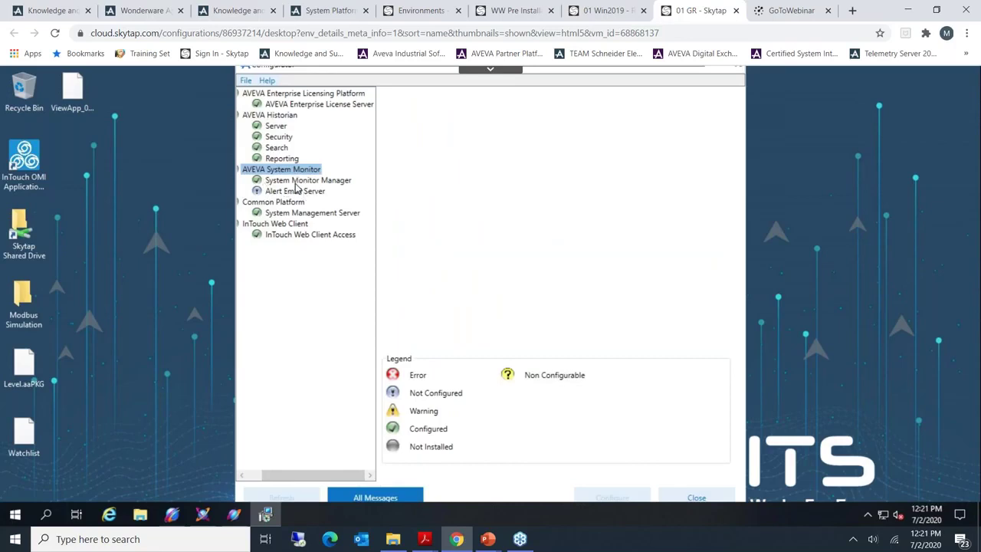
left_click(264, 179)
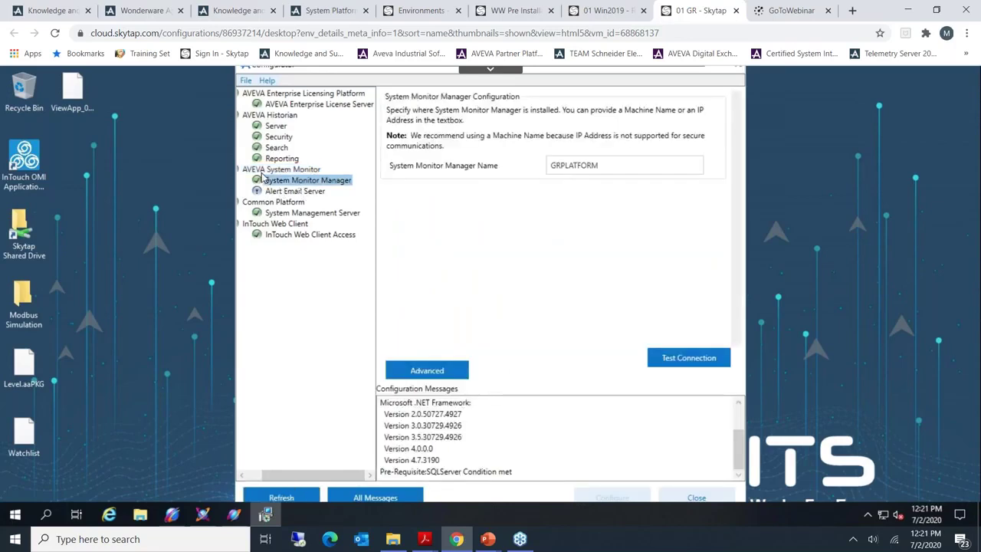
left_click(262, 173)
left_click(292, 184)
left_click(692, 357)
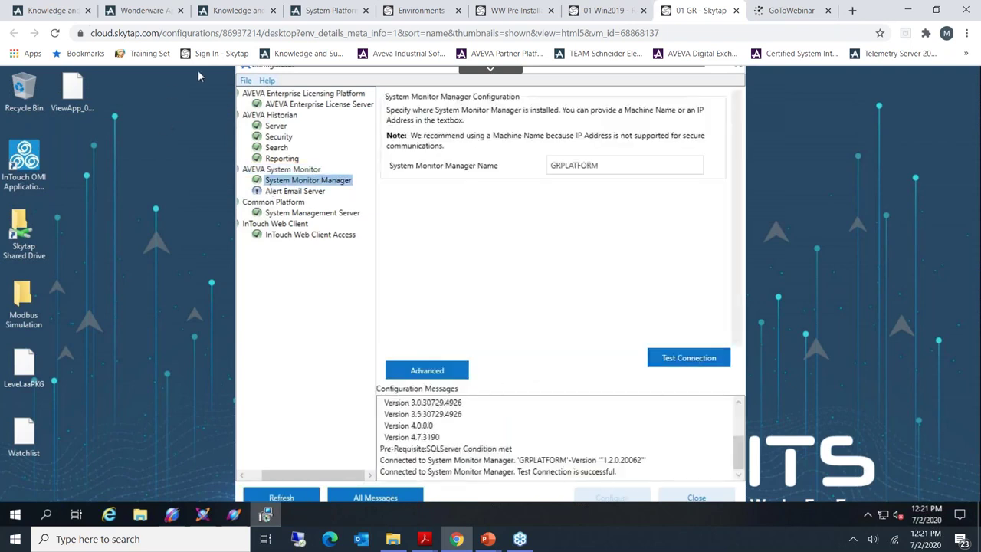
Compare the System Management Server options, leave No System Management Server configured selected, and exit the Configurator
left_click(300, 213)
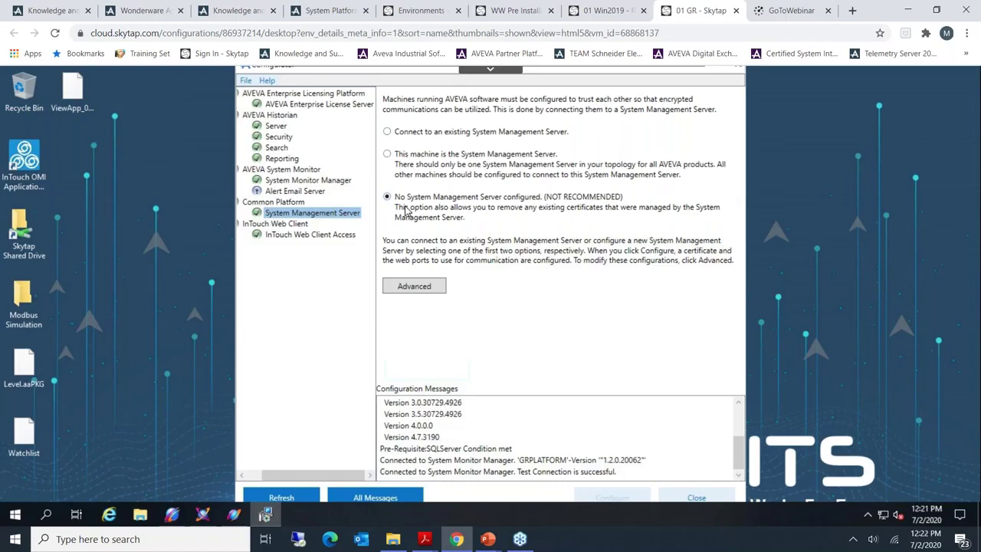
left_click(426, 132)
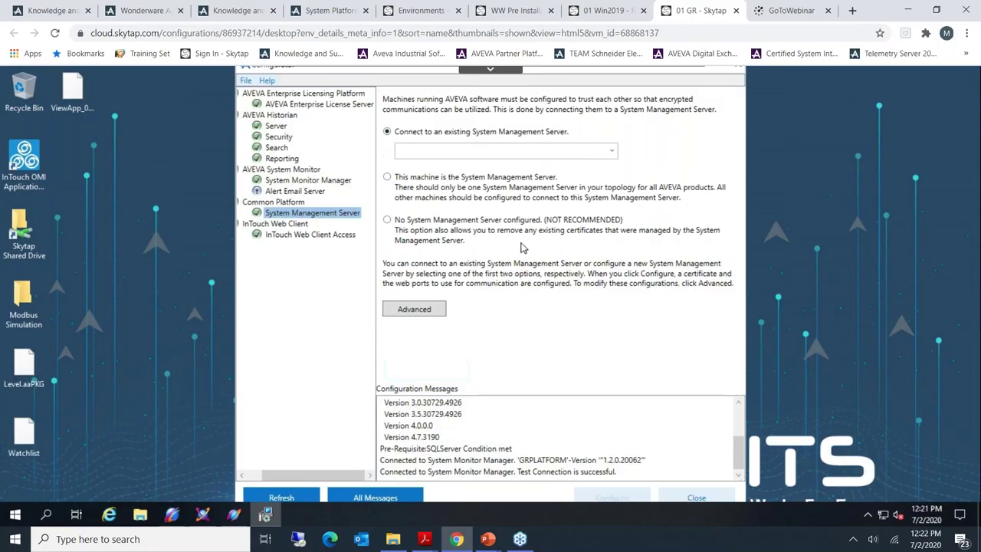
left_click(414, 185)
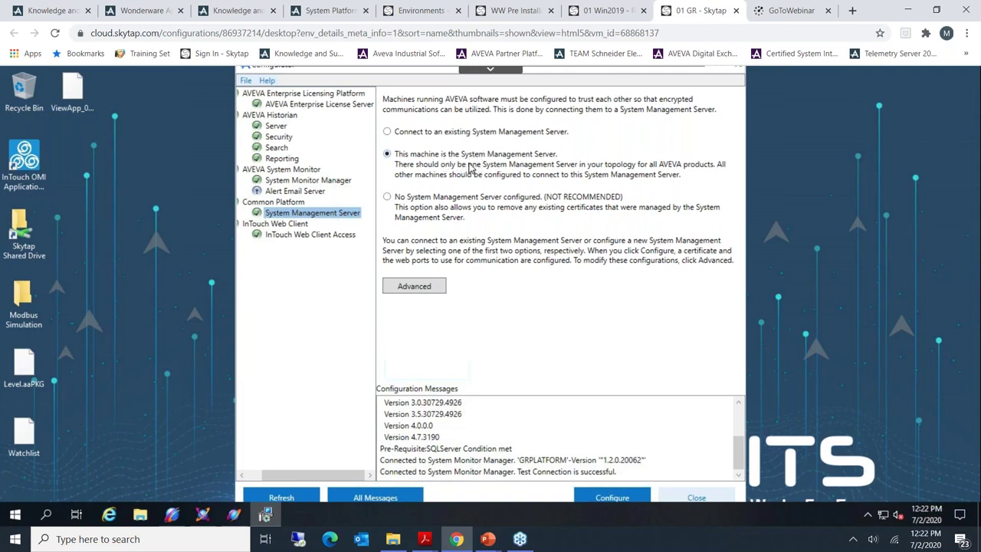
left_click(449, 131)
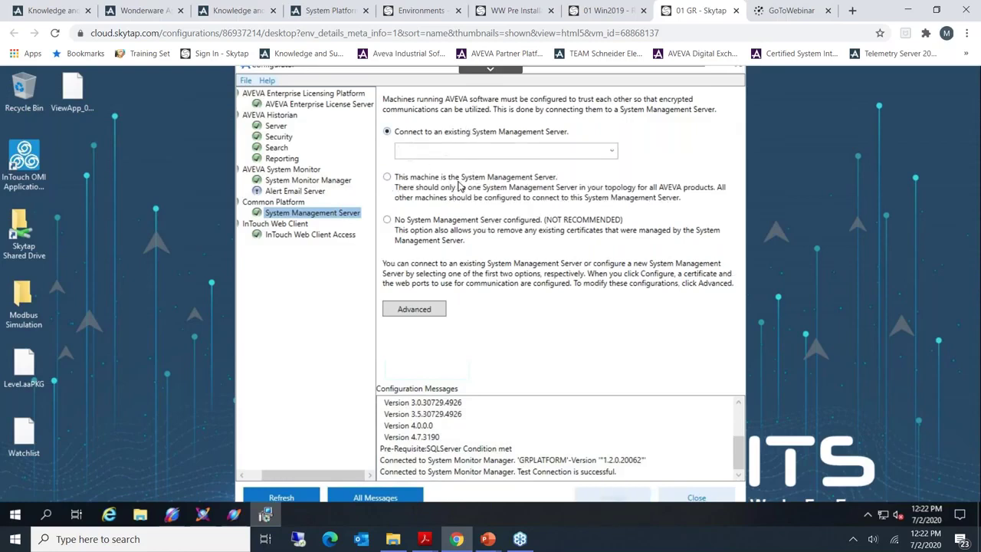
left_click(407, 228)
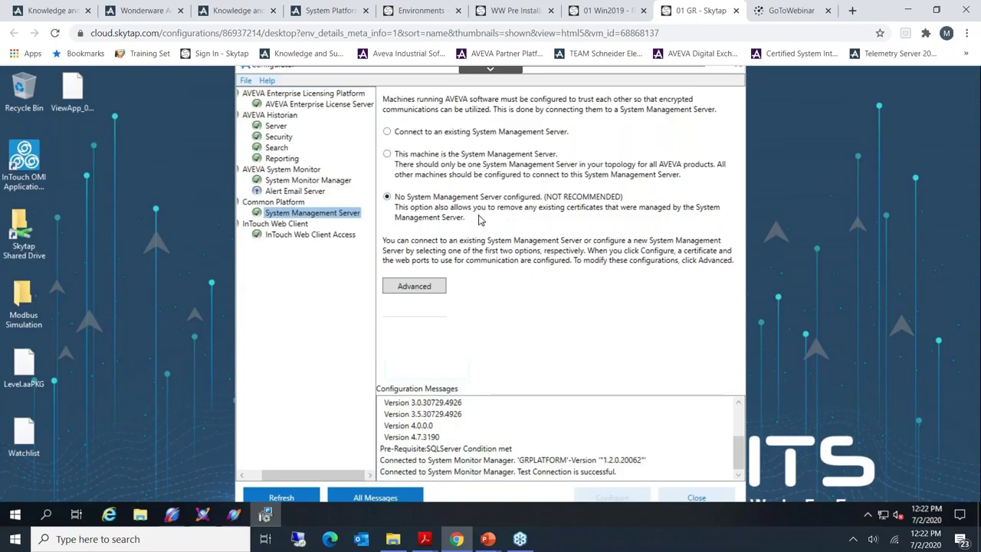
left_click(690, 499)
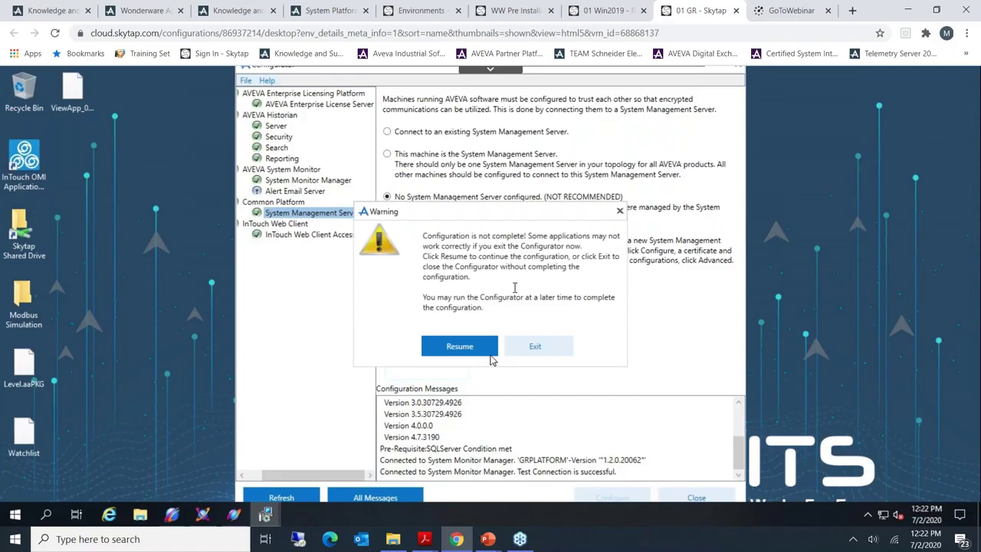
left_click(535, 351)
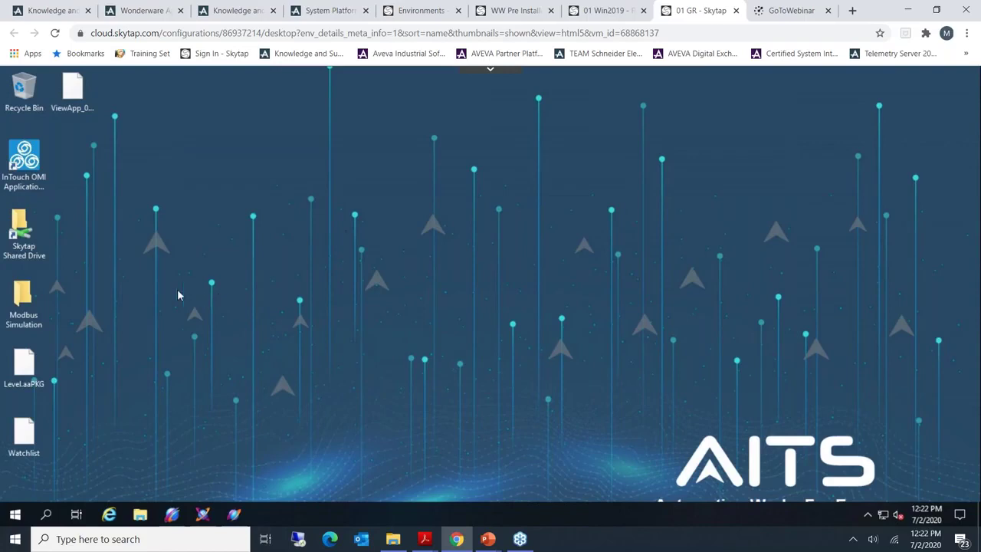
Open the Change Network Account utility, examine its user name and password fields, and cancel without changing the account
left_click(15, 513)
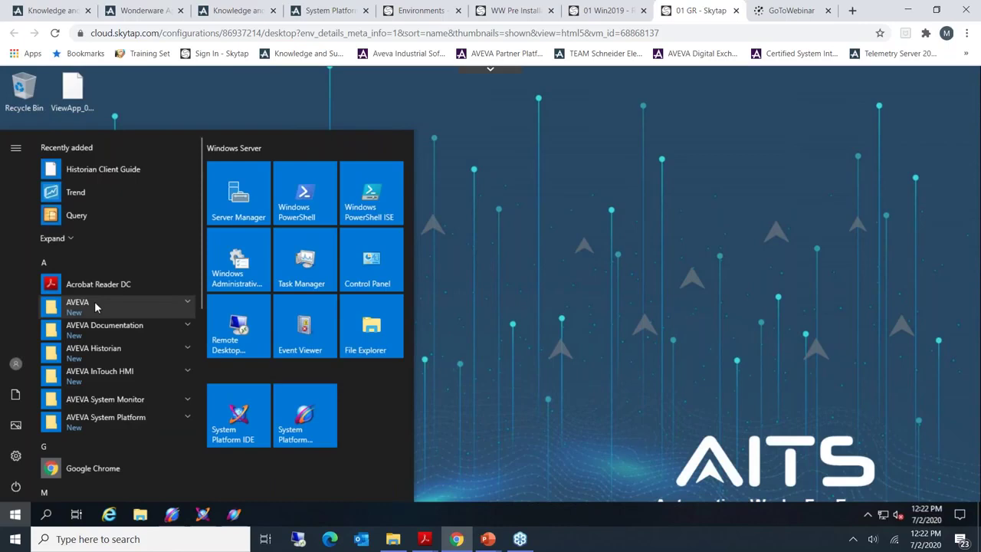
left_click(97, 302)
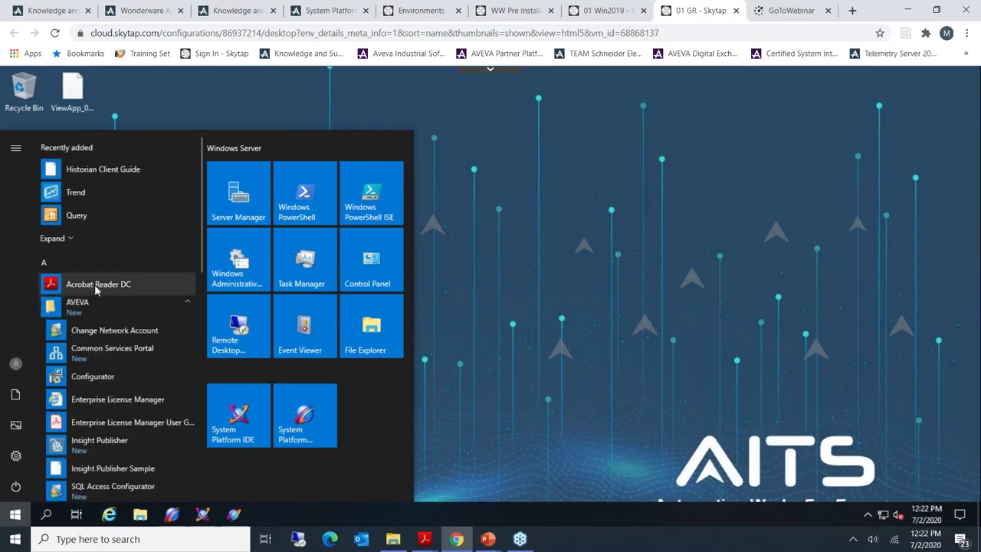
left_click(123, 332)
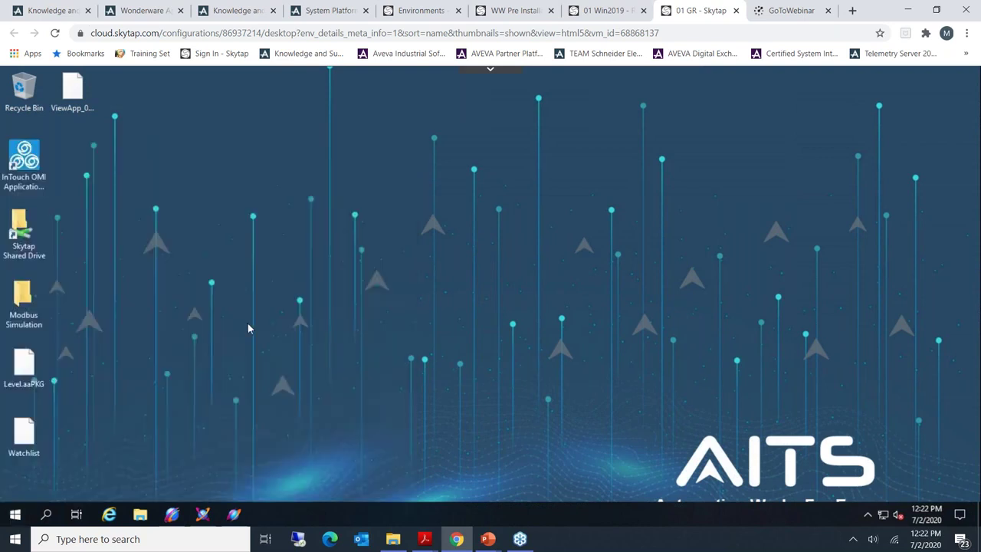
double_click(507, 265)
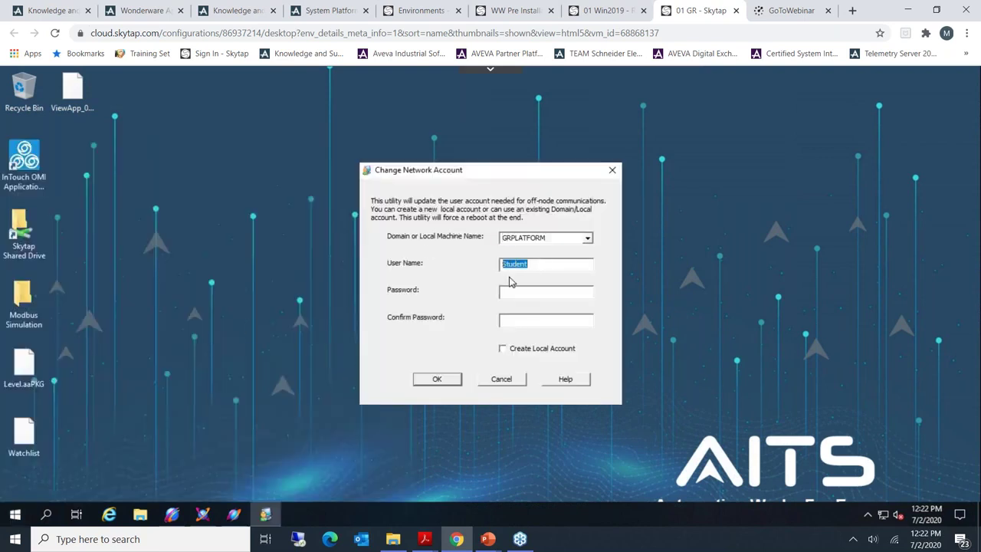
left_click(512, 301)
left_click(522, 319)
double_click(502, 265)
left_click(521, 294)
left_click(499, 380)
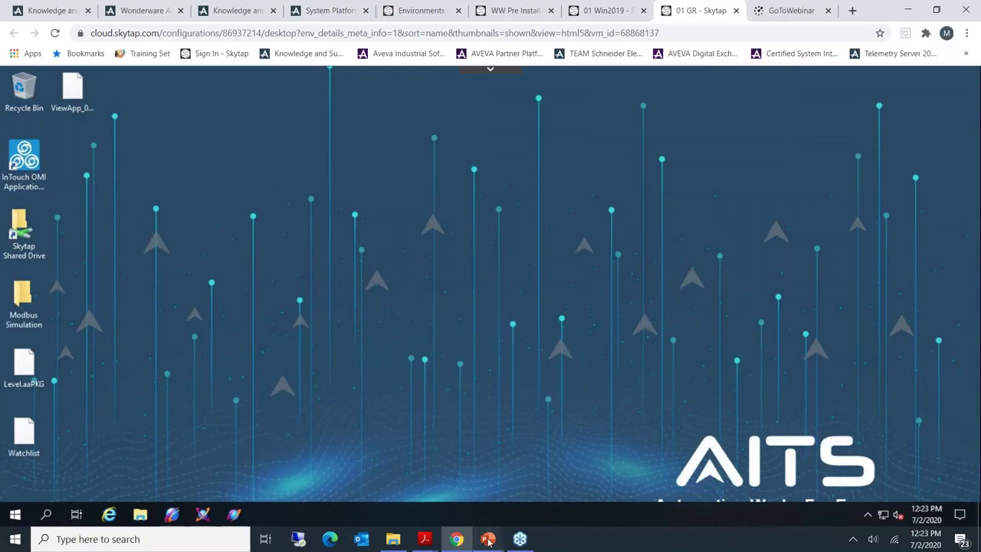
Switch to the PowerPoint slide show and advance to the Application Sizing slide on AppEngines and scan periods
mouse_move(487, 540)
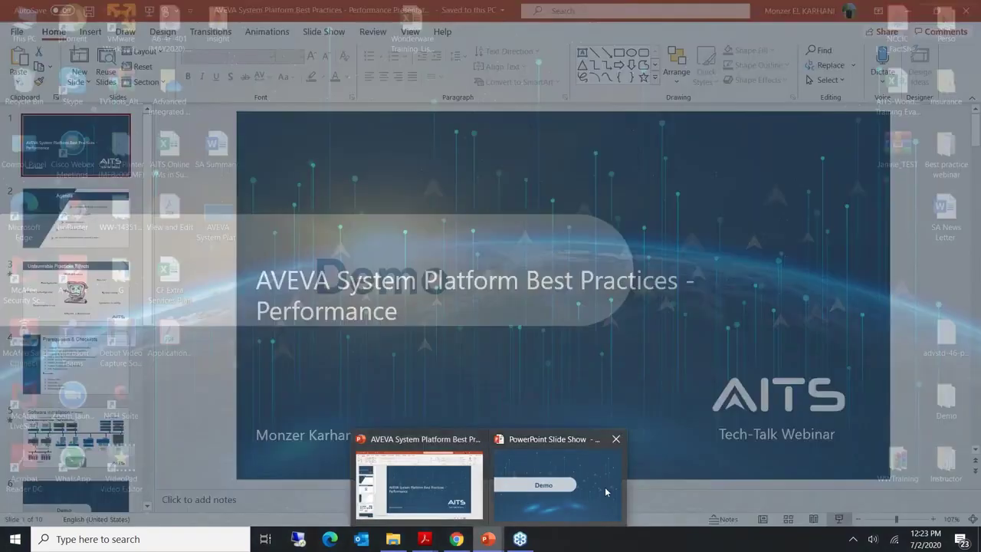
left_click(605, 487)
key("Right")
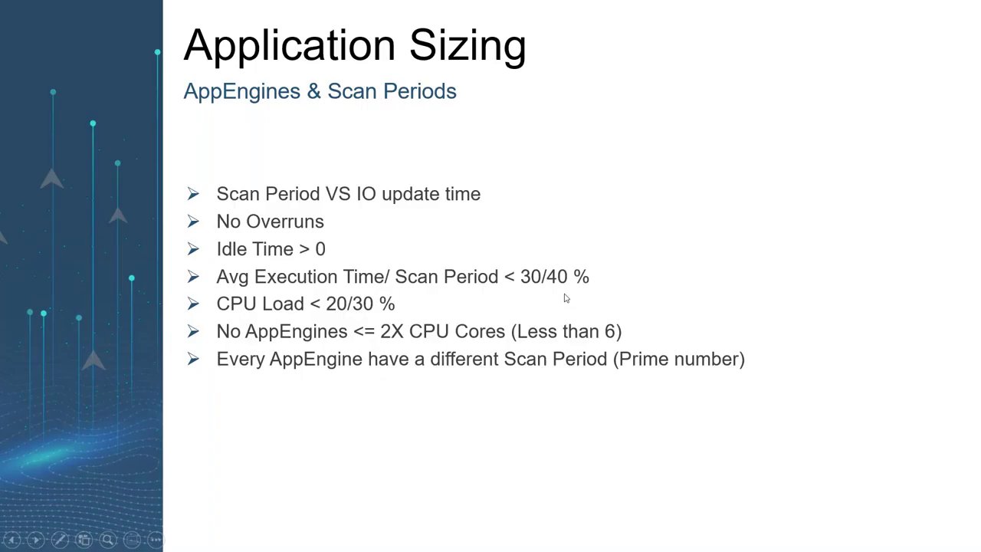
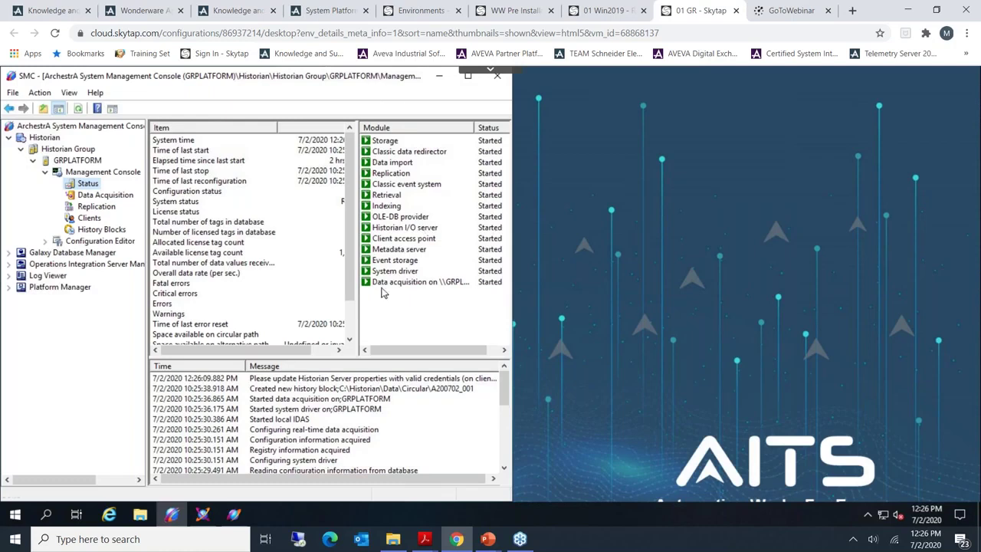
View the Local log of the Log Viewer's Default Group in the System Management Console, and glance at the AVEVA Knowledge & Support Center
left_click(14, 280)
left_click(8, 275)
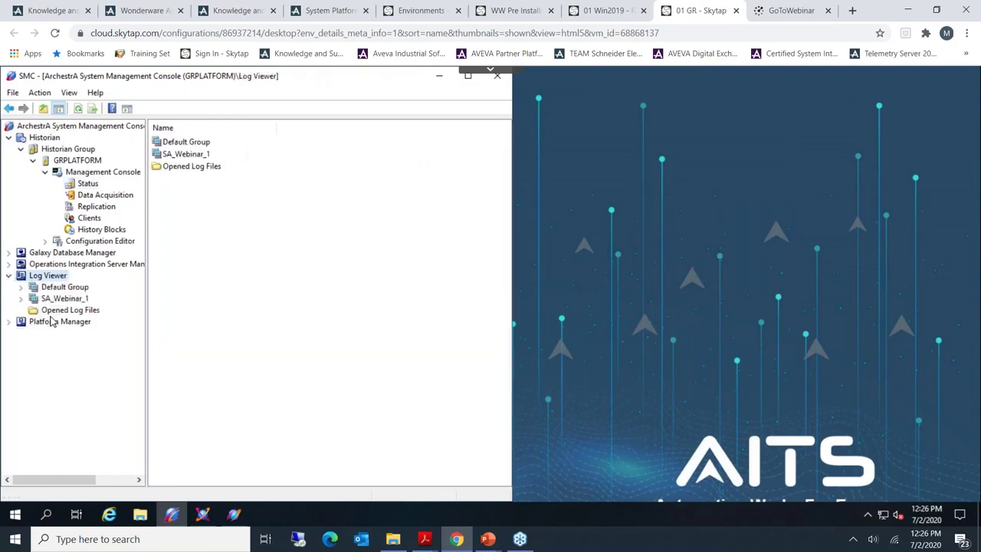
left_click(22, 286)
left_click(66, 298)
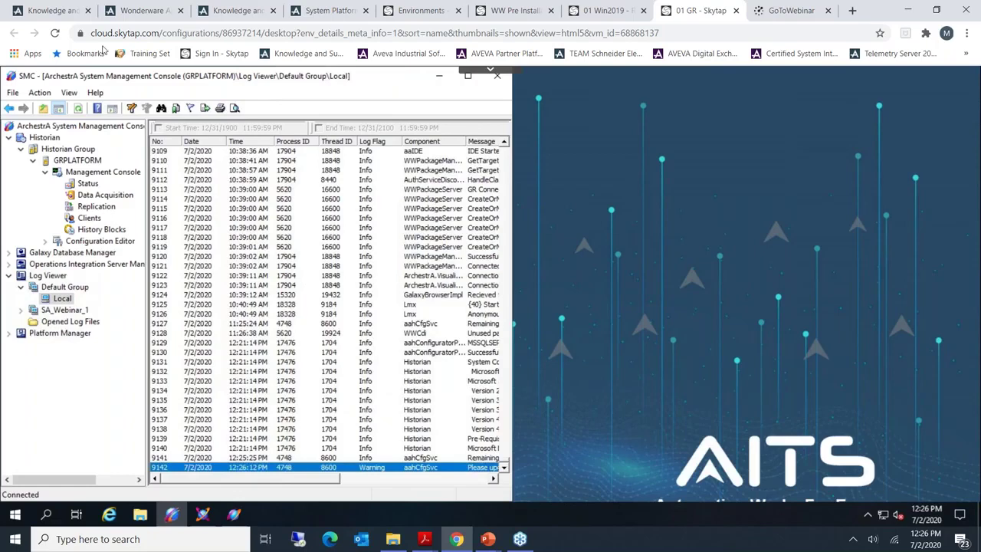
left_click(49, 10)
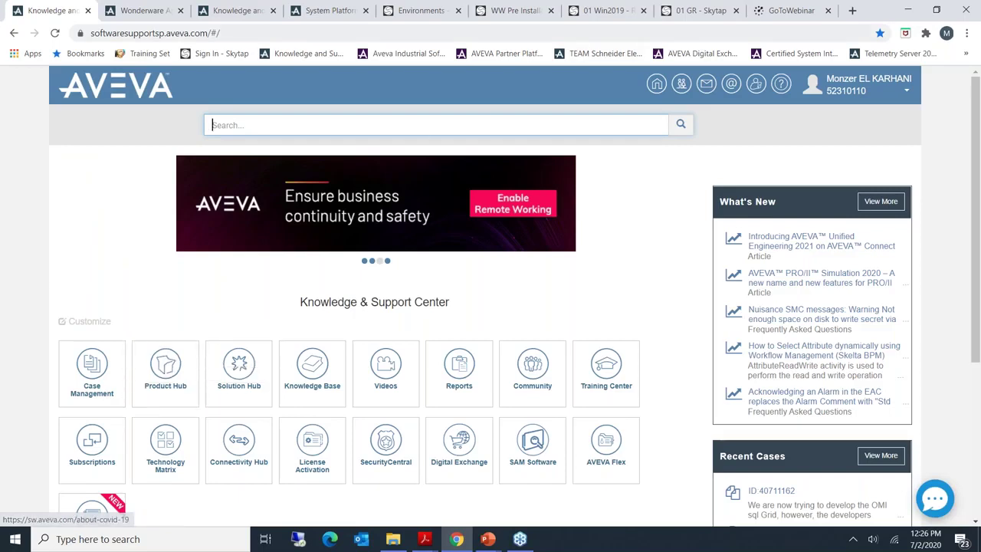
left_click(693, 11)
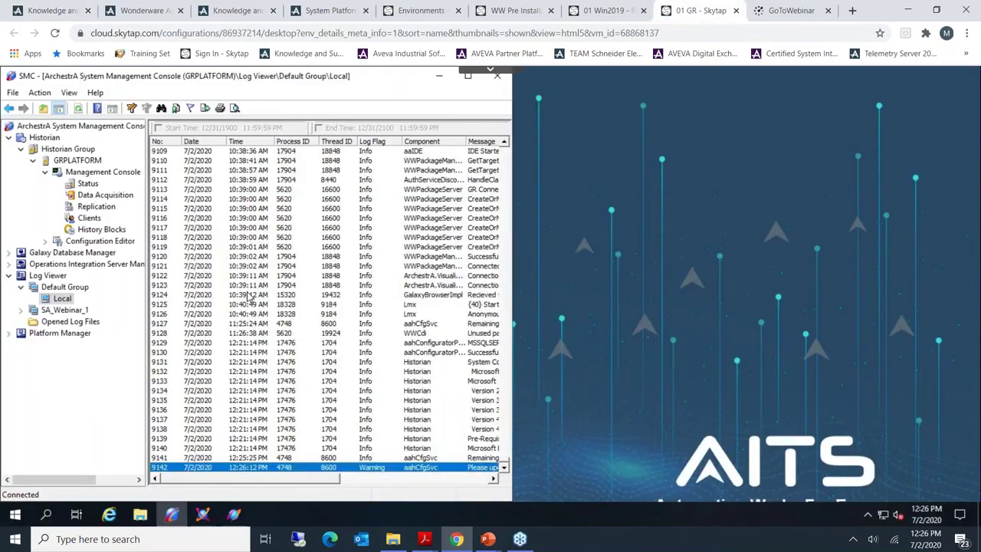
List the galaxies under Galaxy Database Manager and the local Operations Integration servers in the Default Group
left_click(9, 252)
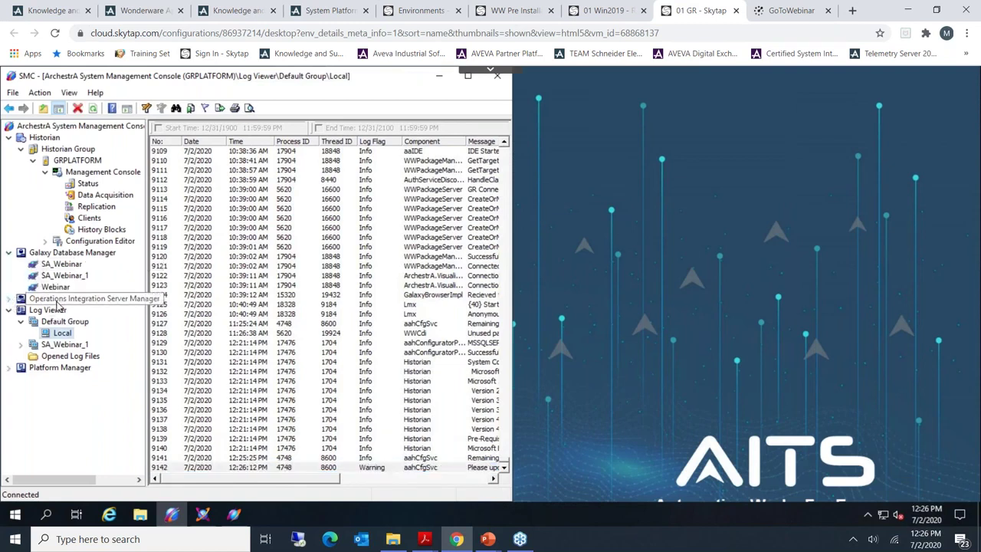
left_click(10, 299)
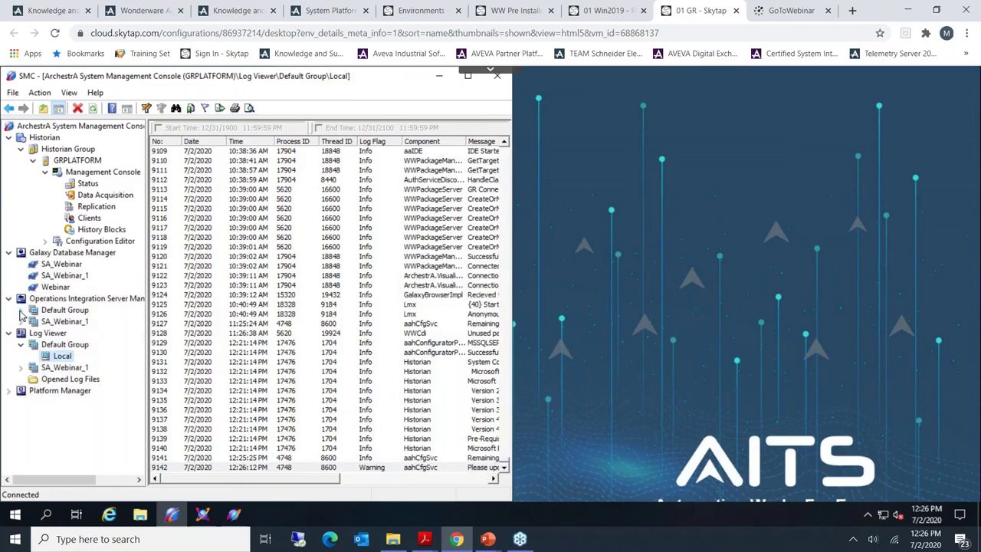
left_click(22, 311)
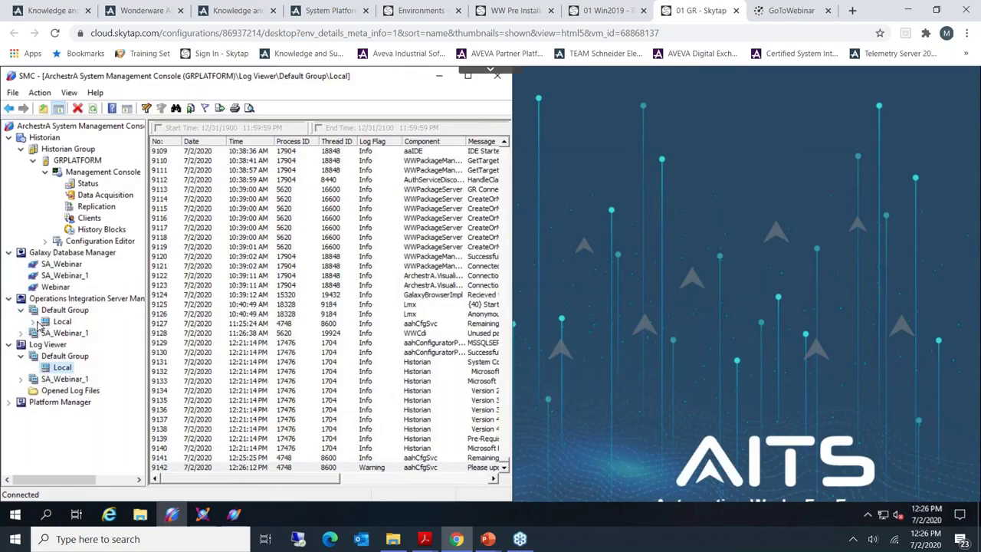
left_click(32, 322)
left_click(46, 334)
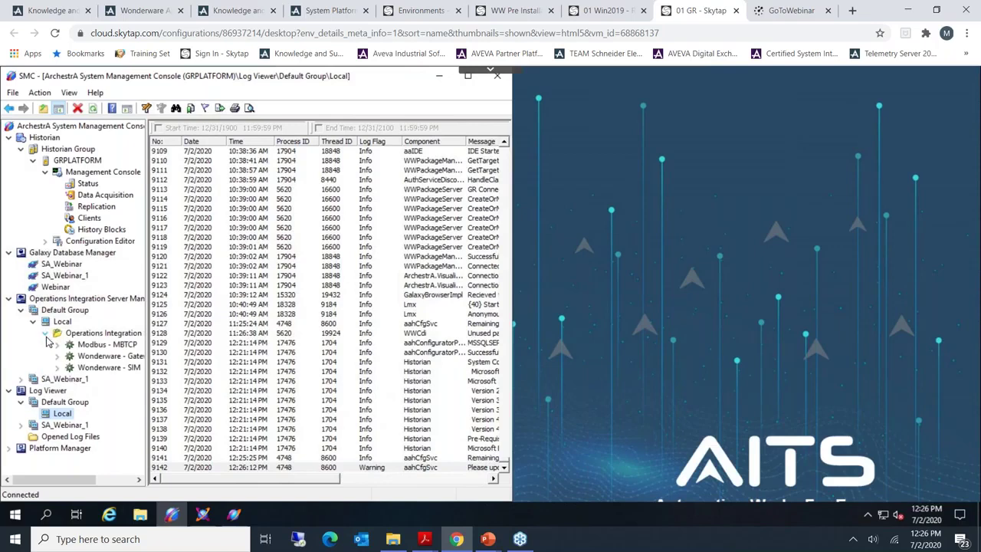
Expand the Wonderware SIM server's OI.SIM.1 configuration down to its PLC node and show the device groups
double_click(106, 367)
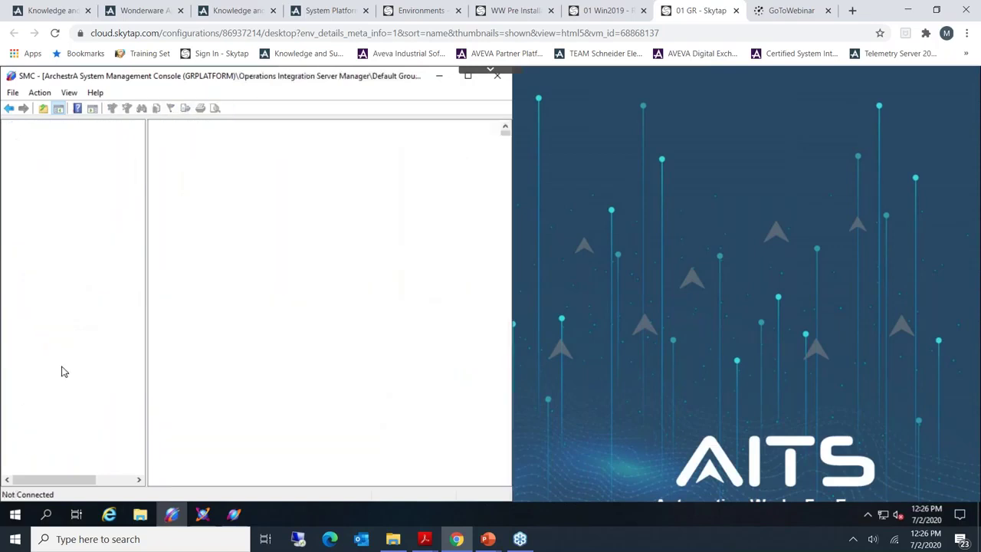
left_click(102, 380)
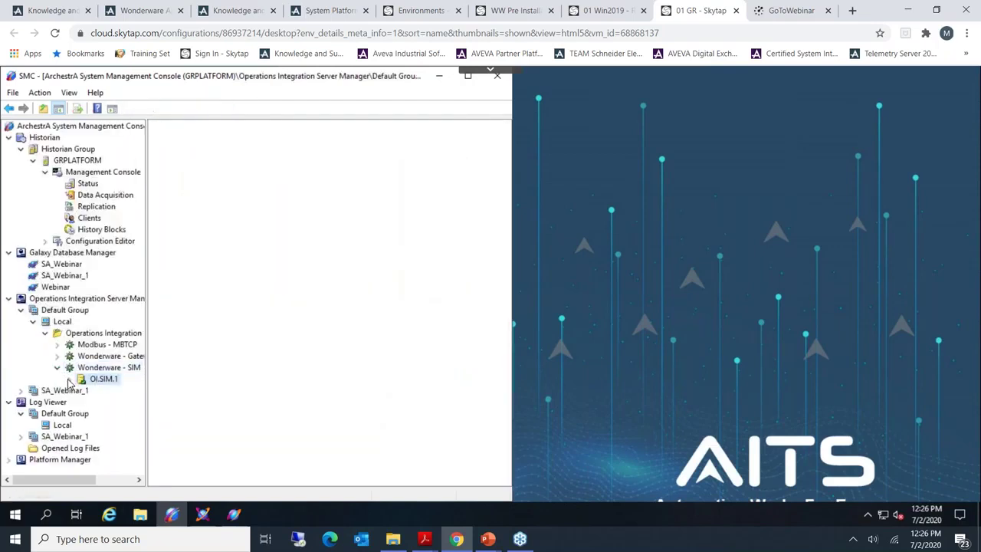
left_click(113, 390)
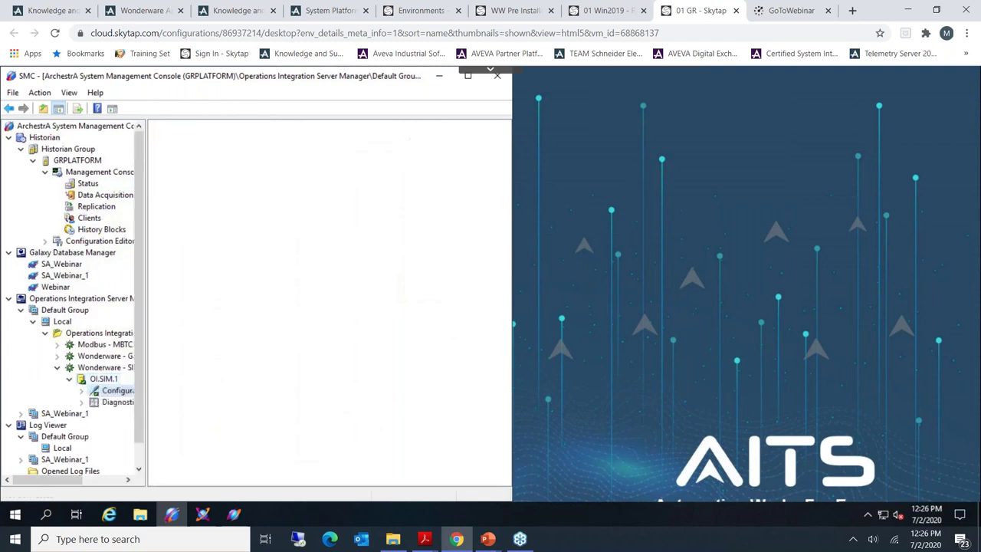
double_click(115, 403)
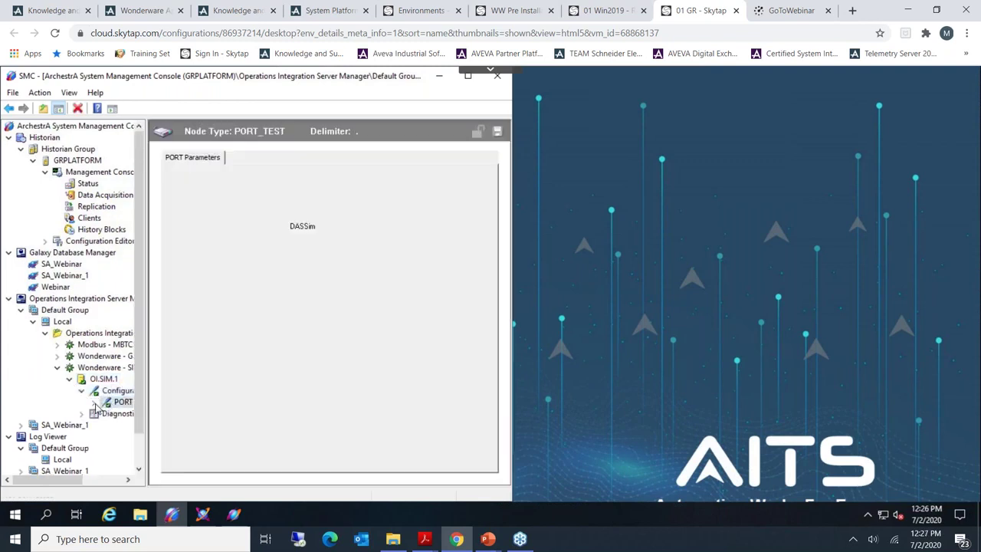
left_click(130, 415)
left_click(243, 157)
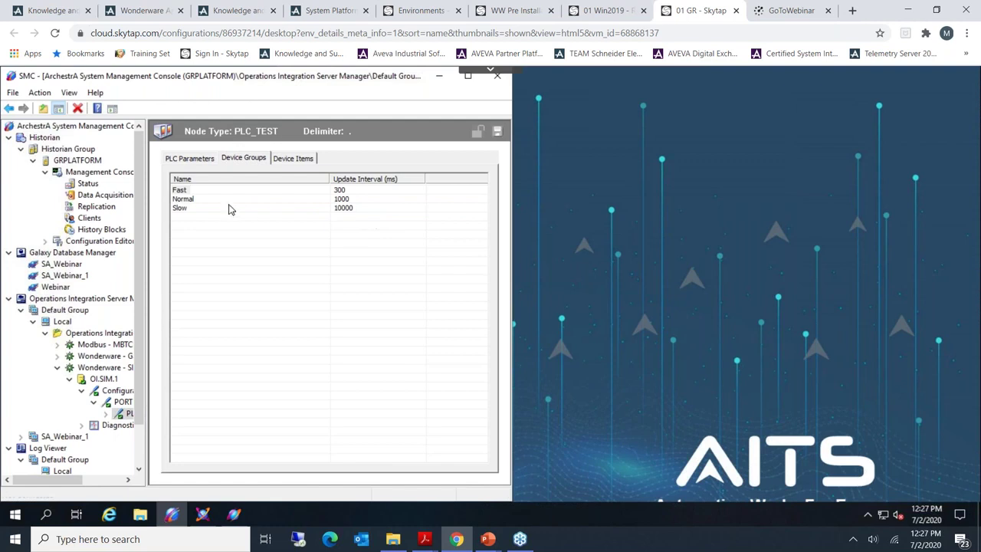
Examine the update intervals of the Fast, Normal and Slow device groups
left_click(206, 192)
left_click(213, 245)
left_click(181, 192)
left_click(195, 200)
left_click(180, 209)
Bring up the ArchestrA IDE and compare the AppEngine scan period with the device groups' update intervals
left_click(204, 514)
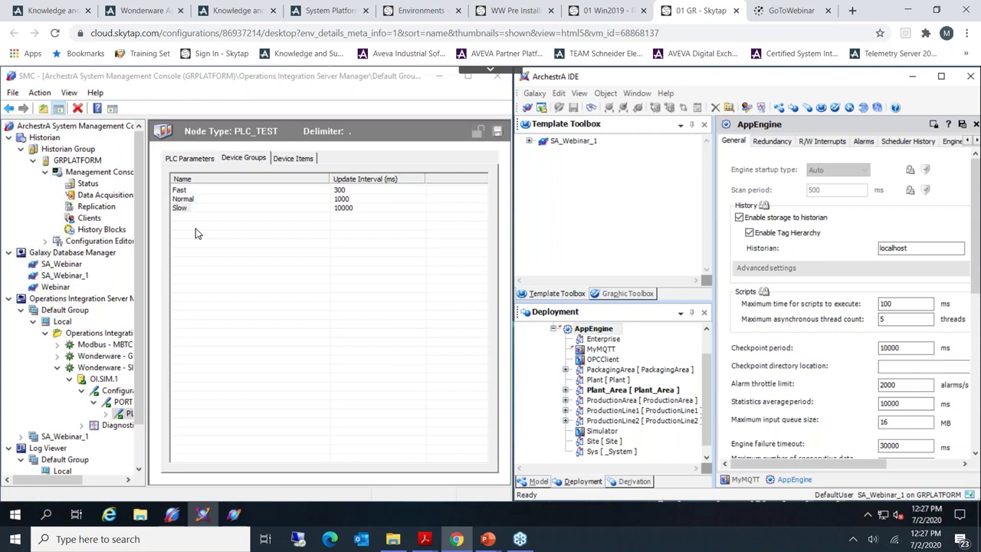
left_click(187, 198)
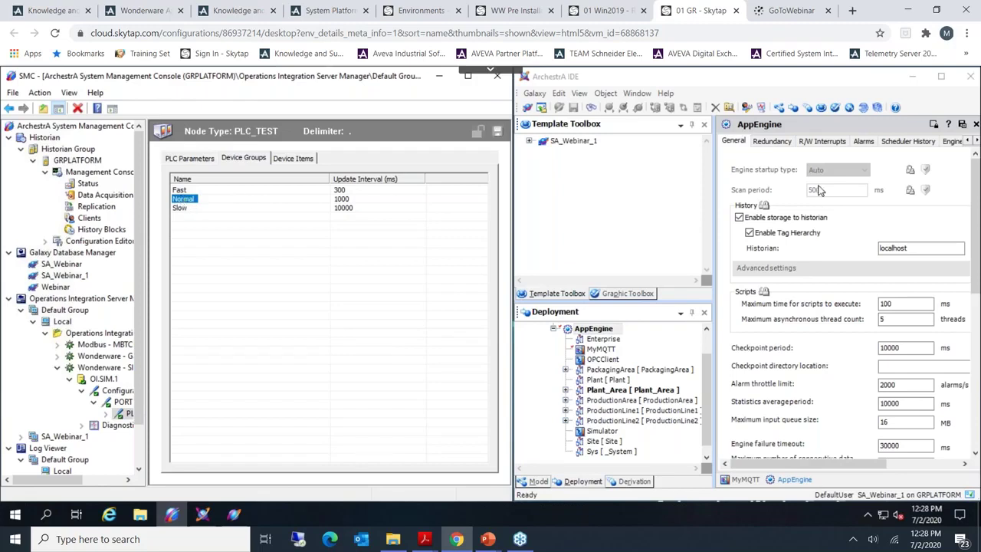
left_click(179, 208)
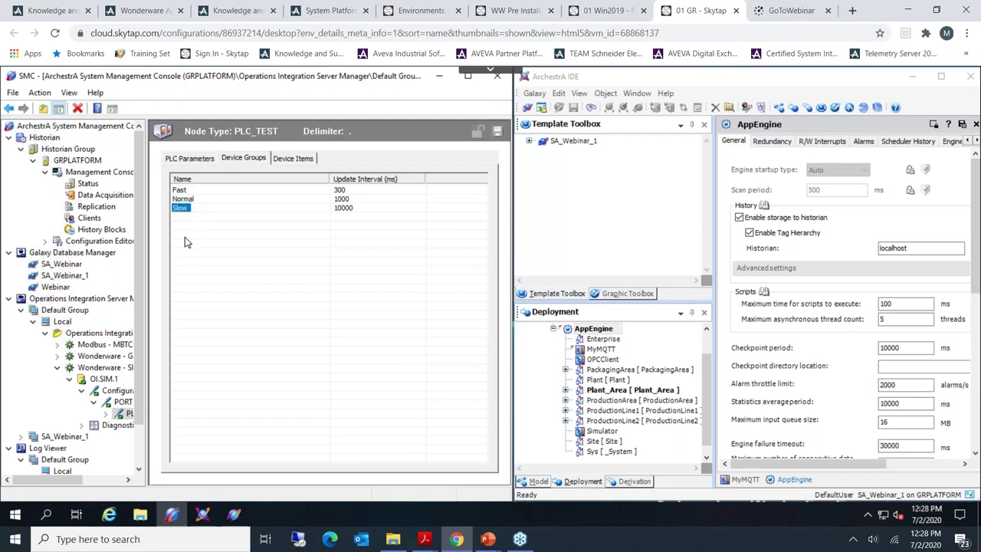
left_click(183, 198)
key("Up")
Inspect the available topics and scan mode of the MyMQTT object, and select AppEngine in the deployment tree
left_click(747, 481)
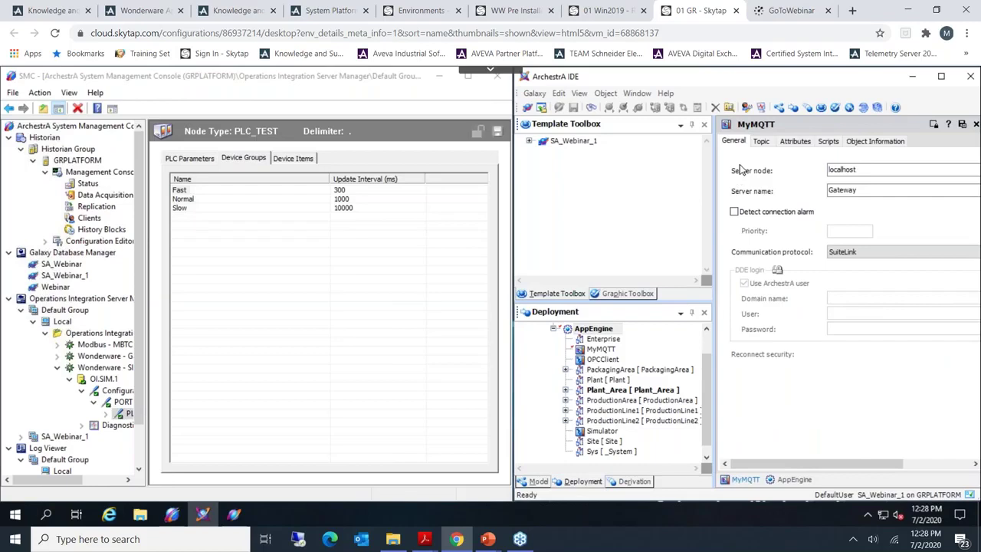
left_click(761, 141)
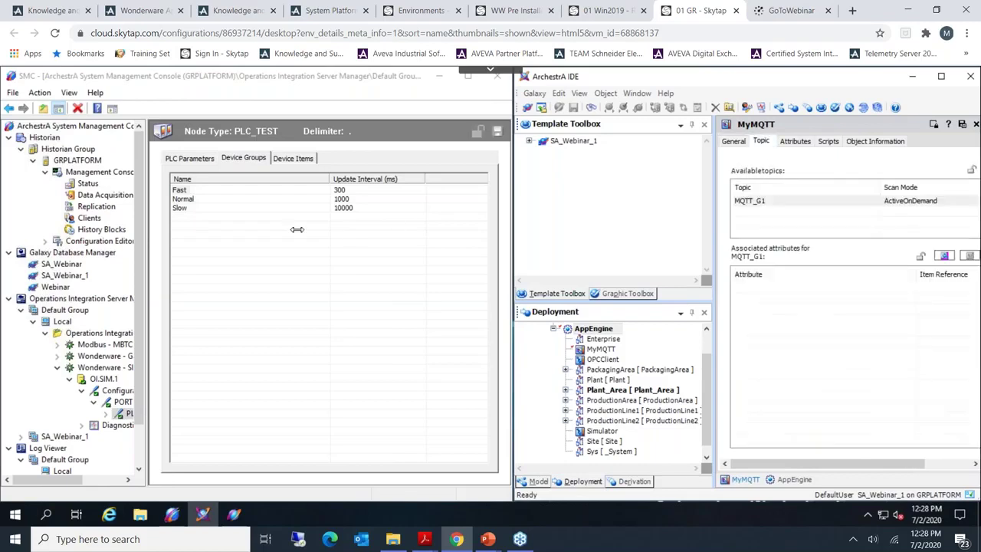
left_click(839, 192)
left_click(592, 329)
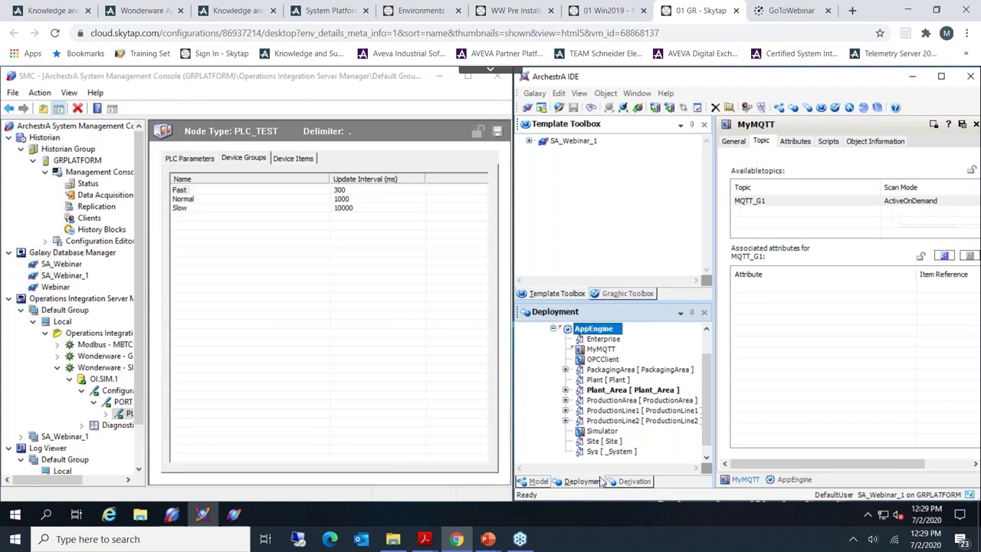
Switch to Object Viewer and examine AppEngine's object count, scan period and average execution time in the watch list
left_click(233, 515)
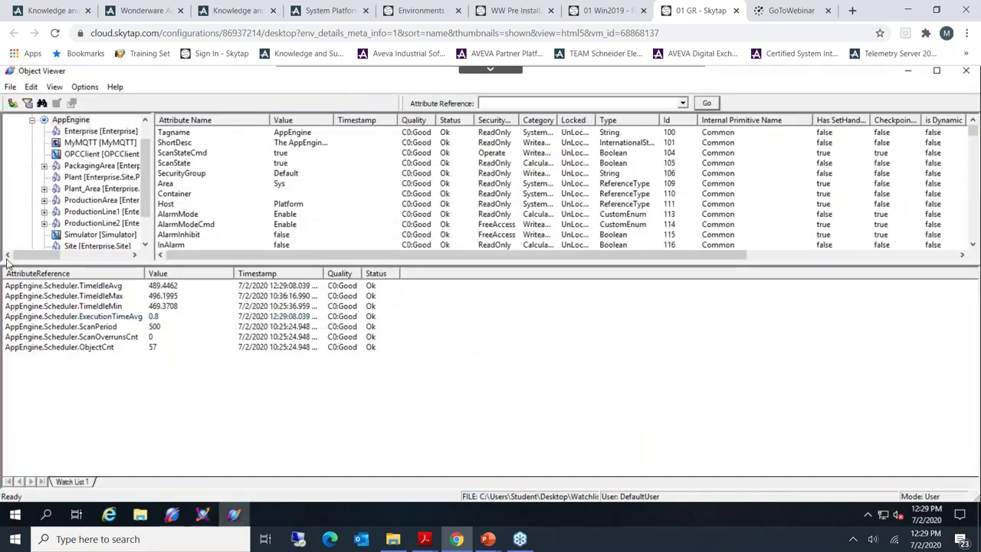
left_click(107, 347)
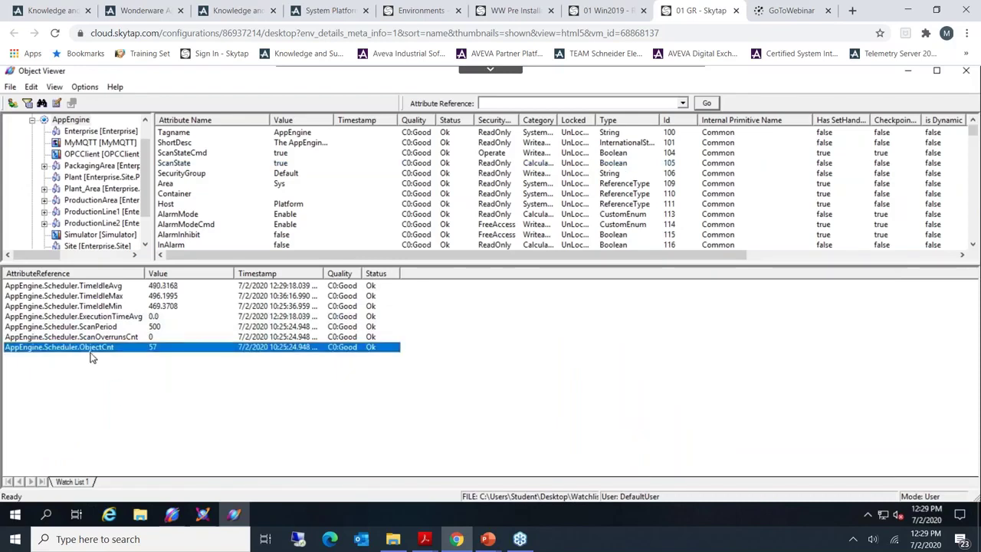
left_click(86, 327)
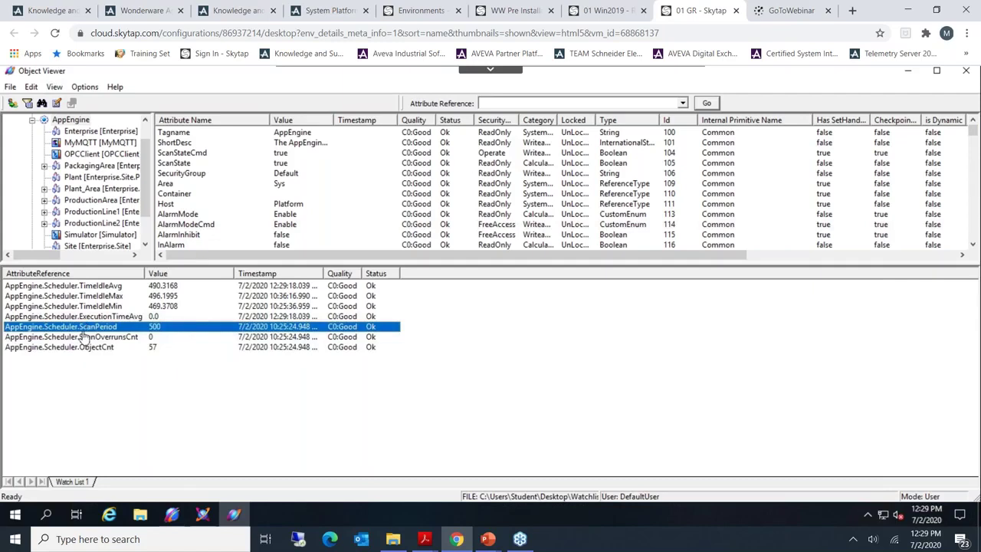
key("Down")
key("Up")
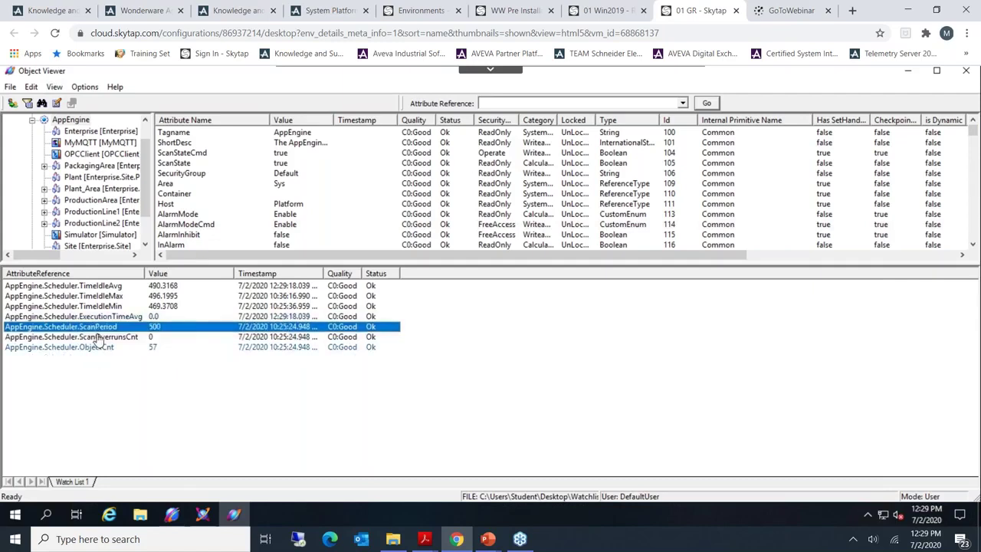
left_click(93, 318)
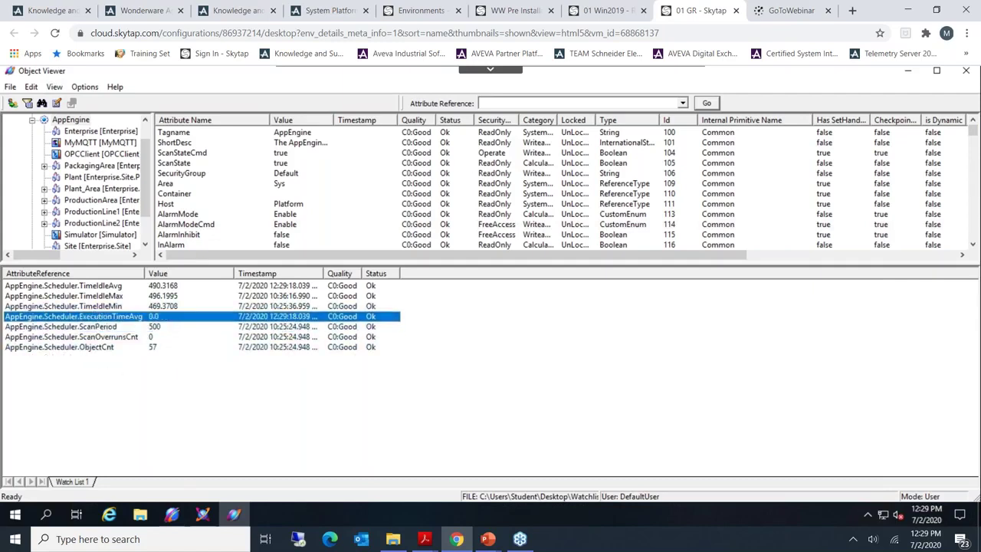
Compare AppEngine's scan overruns count and average execution time against its scan period and object count in Watch List 1
left_click(91, 347)
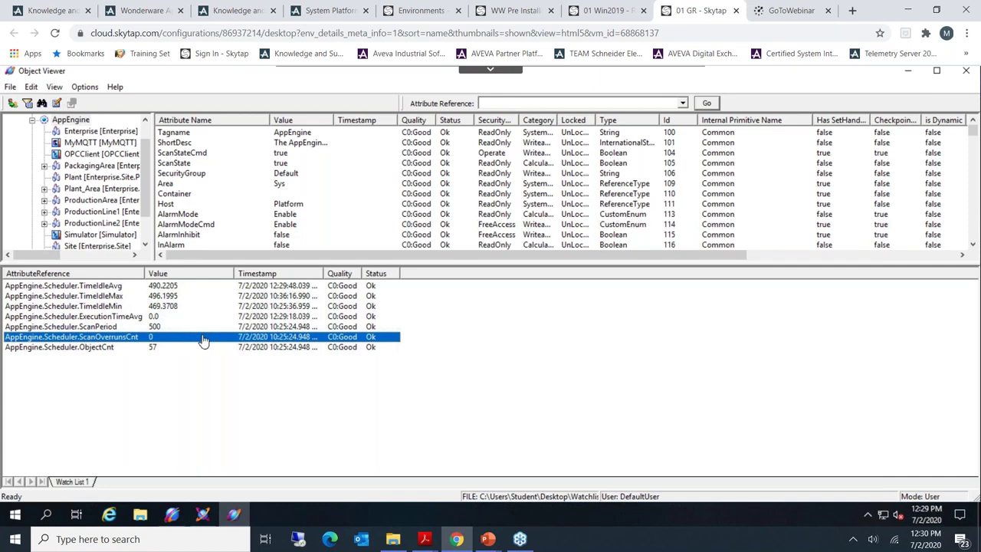
left_click(147, 328)
left_click(150, 349)
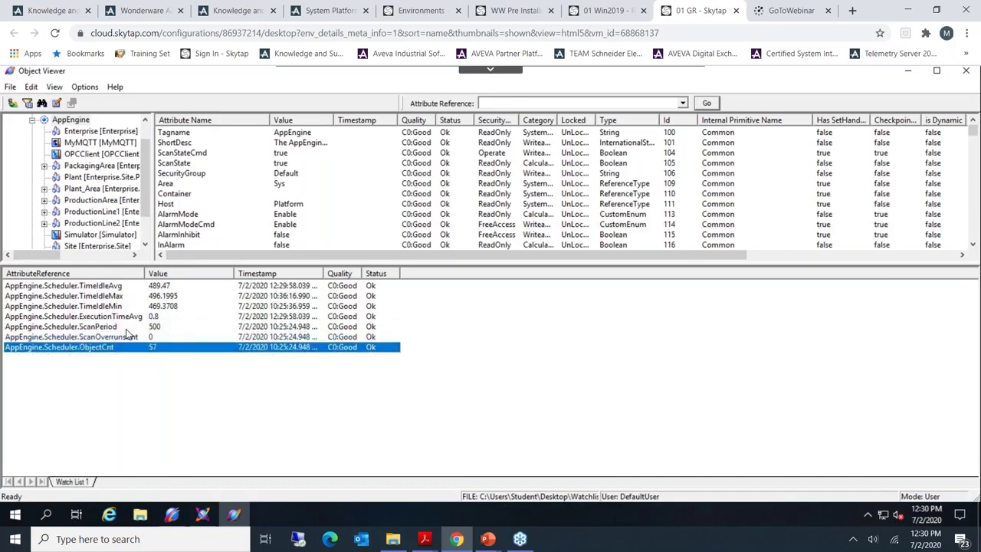
left_click(127, 325)
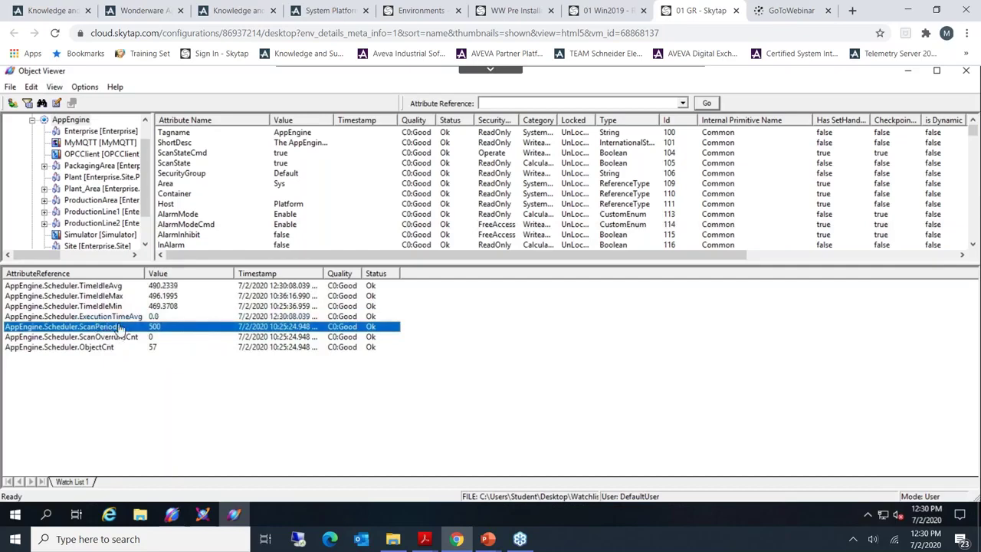
left_click(112, 316)
left_click(123, 338)
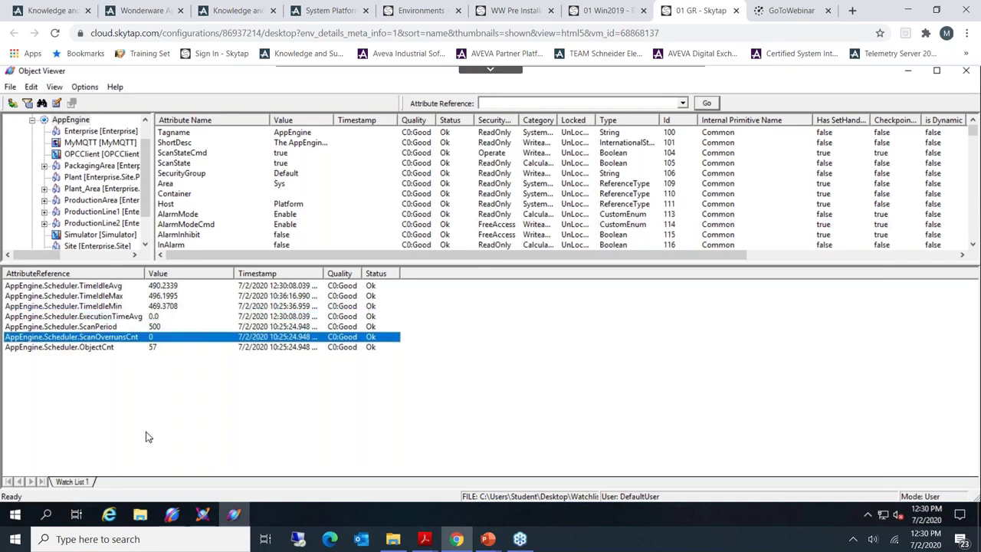
left_click(112, 316)
left_click(92, 327)
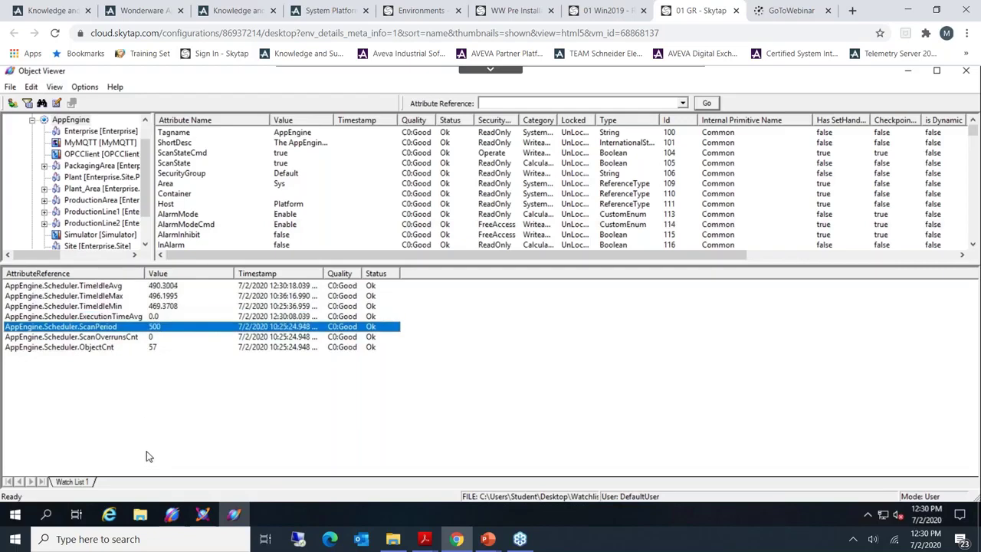
left_click(104, 318)
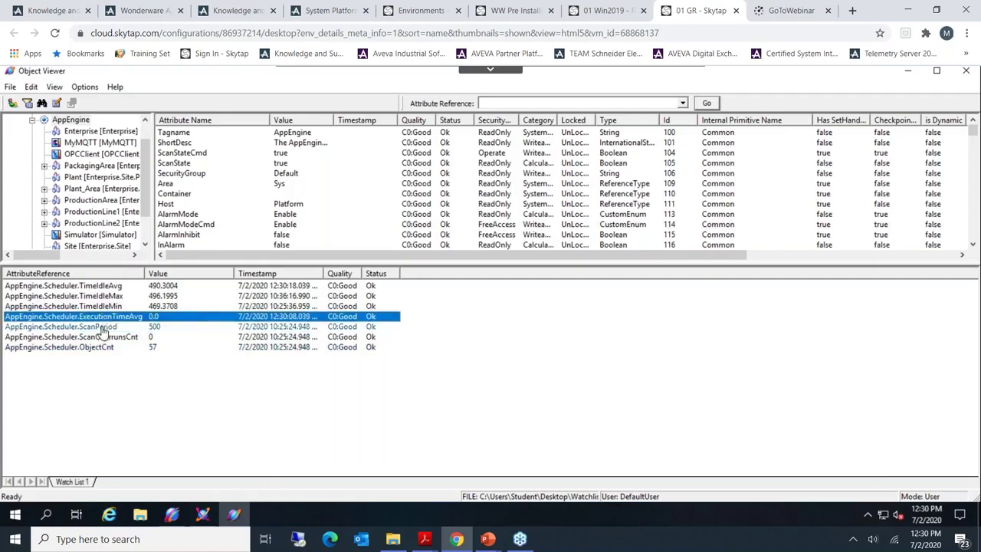
left_click(102, 327)
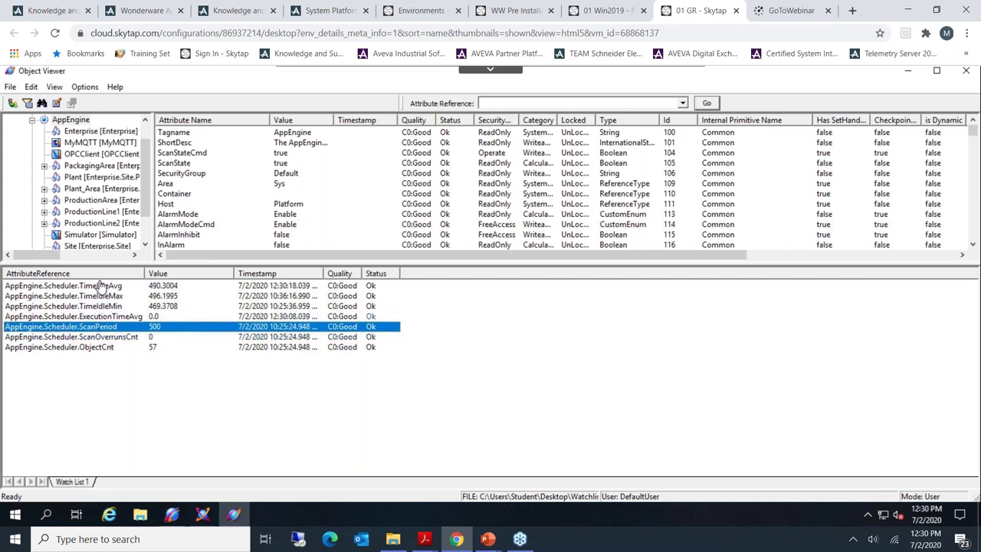
Review AppEngine's minimum, maximum and average scheduler idle times in the watch list
left_click(98, 306)
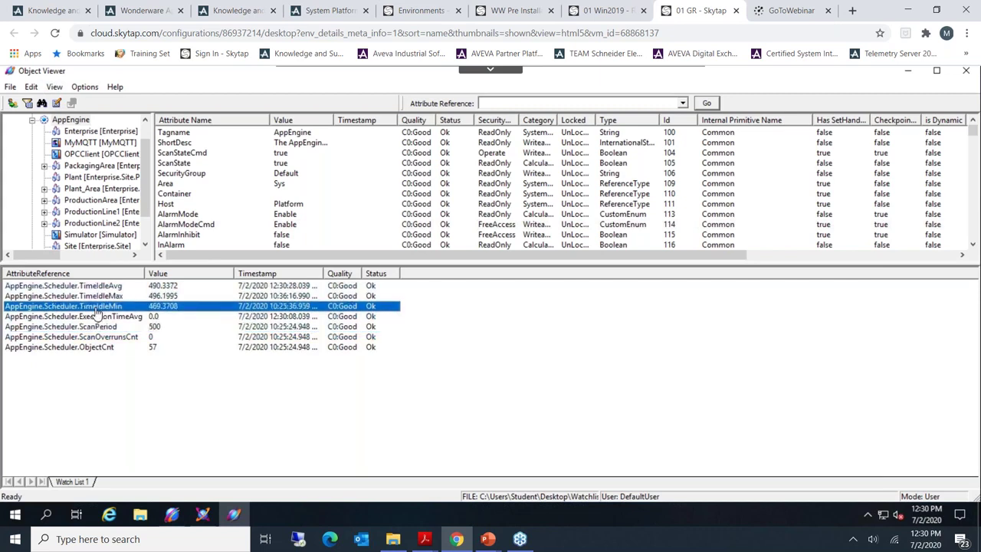
key("Up")
key("Up")
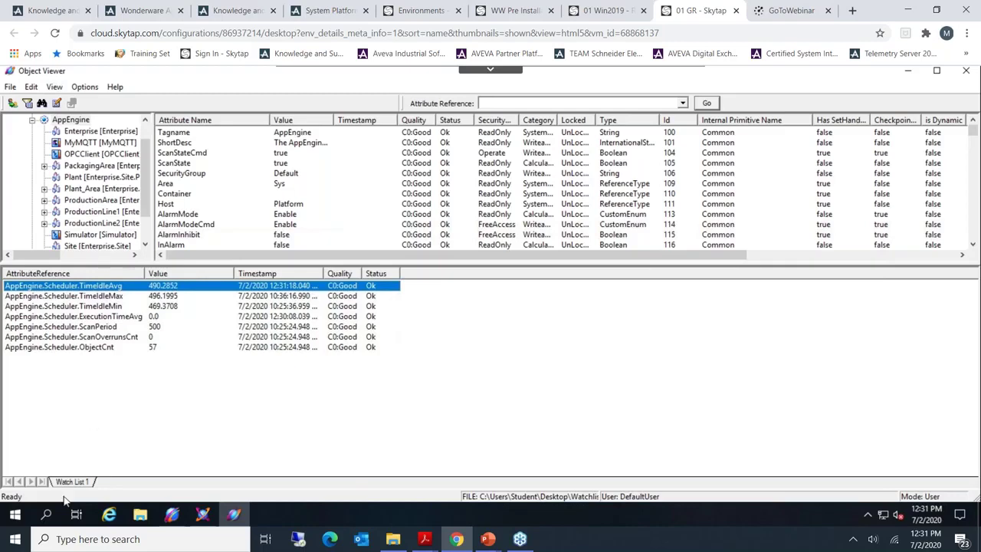
Launch the AVEVA System Monitor application on the remote server and maximize its browser window
left_click(13, 517)
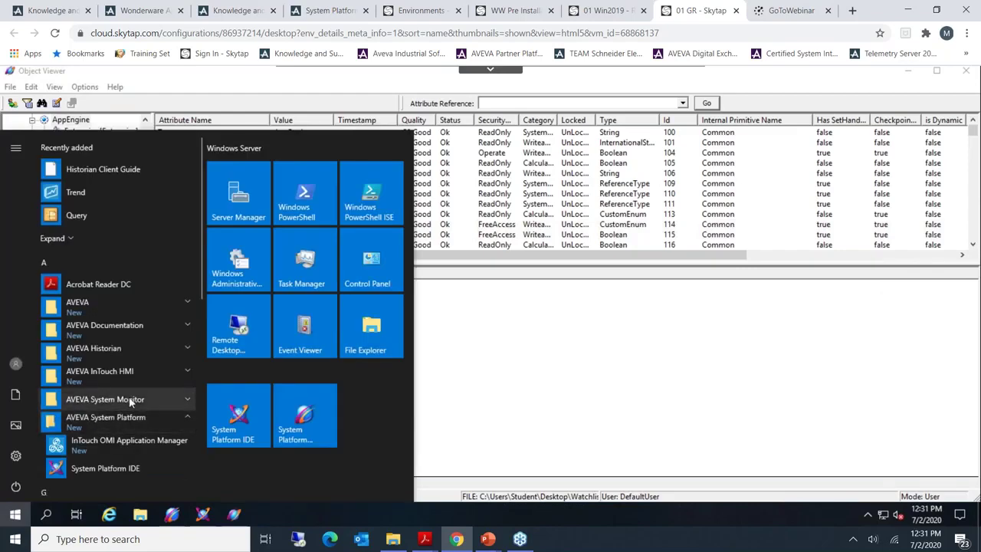
left_click(129, 400)
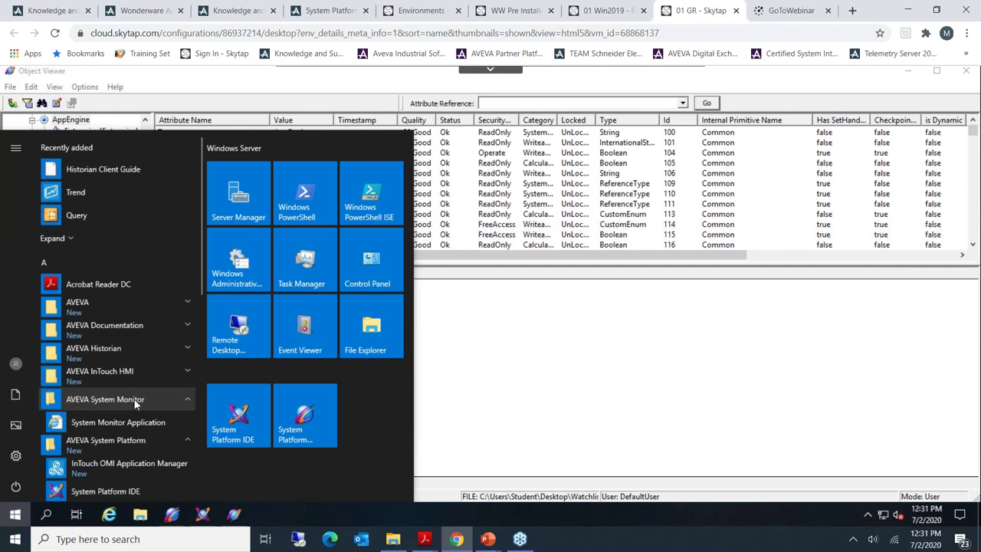
left_click(186, 422)
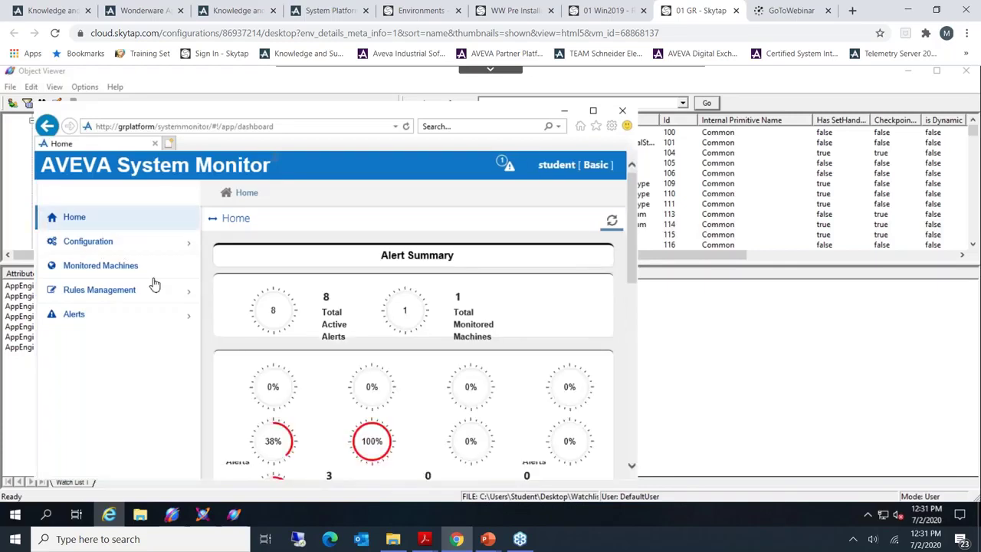
double_click(293, 110)
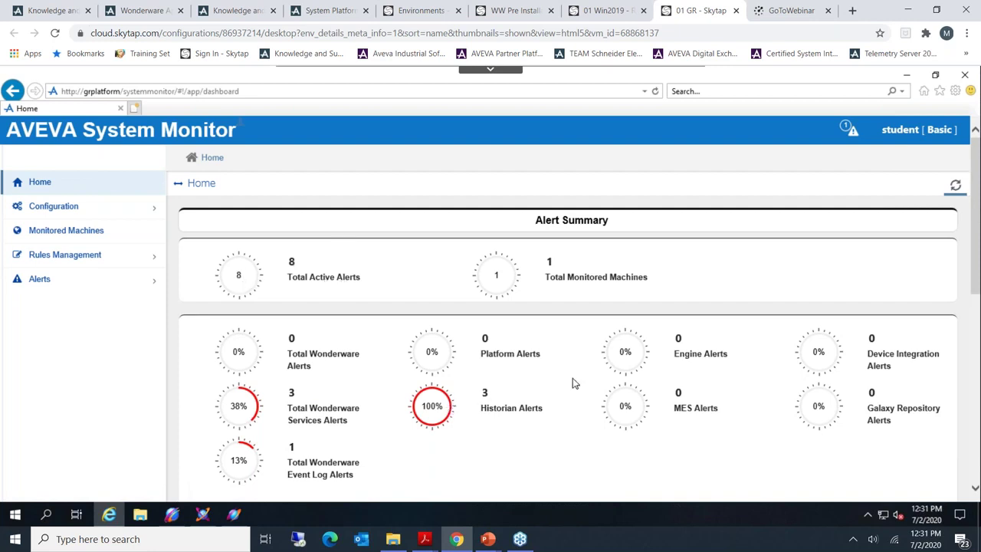
Review the Alert Summary on the System Monitor home dashboard, from Wonderware alerts through miscellaneous alerts
scroll(894, 322, "down", 1)
scroll(540, 272, "down", 5)
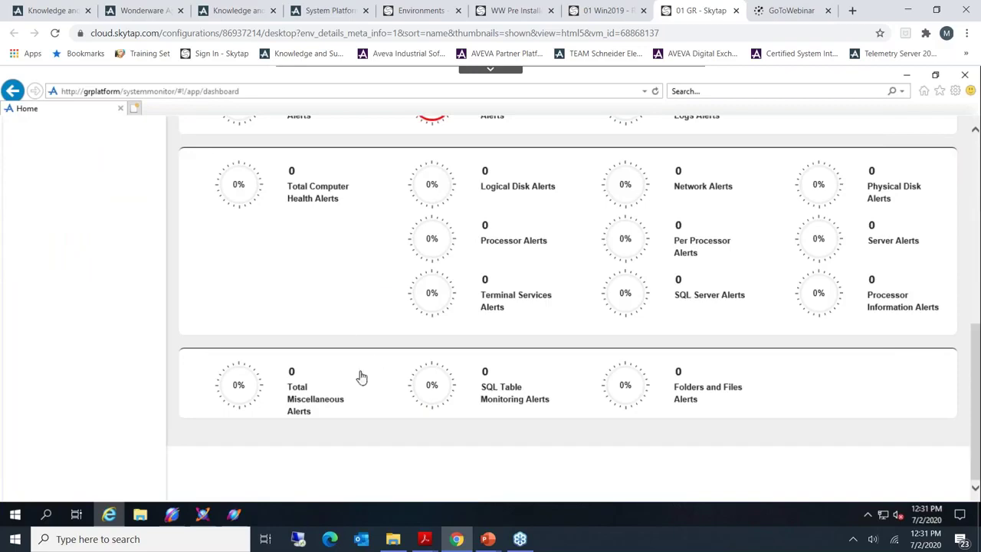
scroll(353, 369, "up", 4)
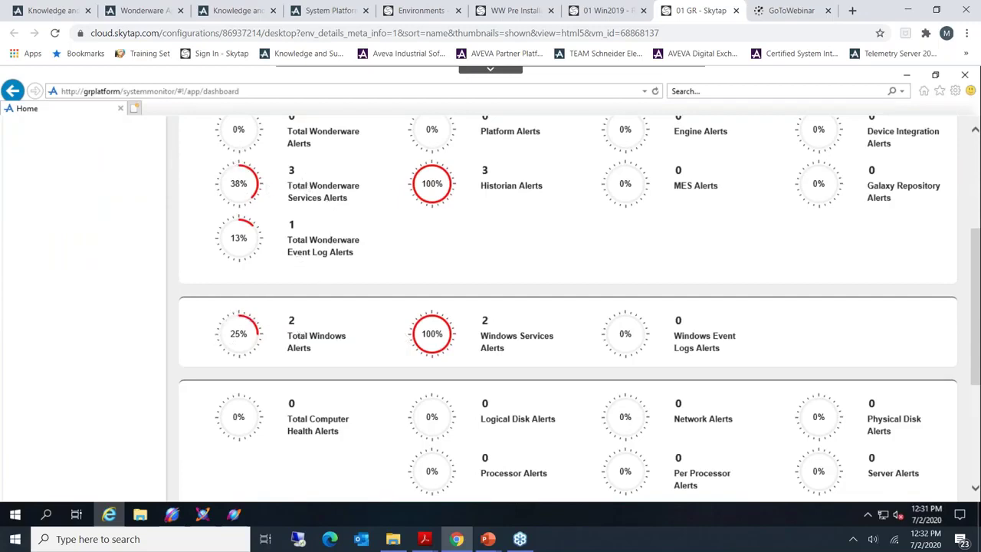
scroll(298, 257, "up", 2)
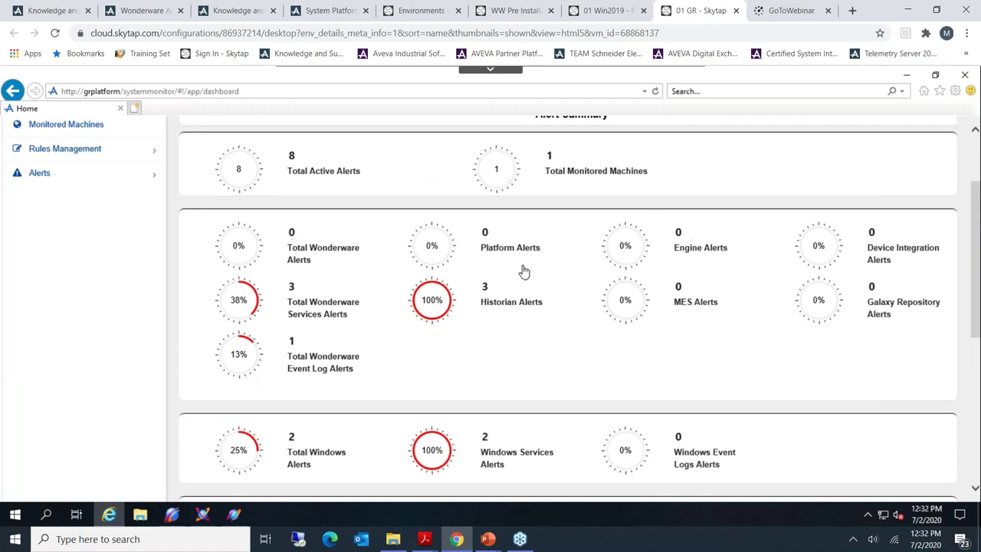
Open the System Monitor's list of all active alerts and look through its entries
left_click(271, 376)
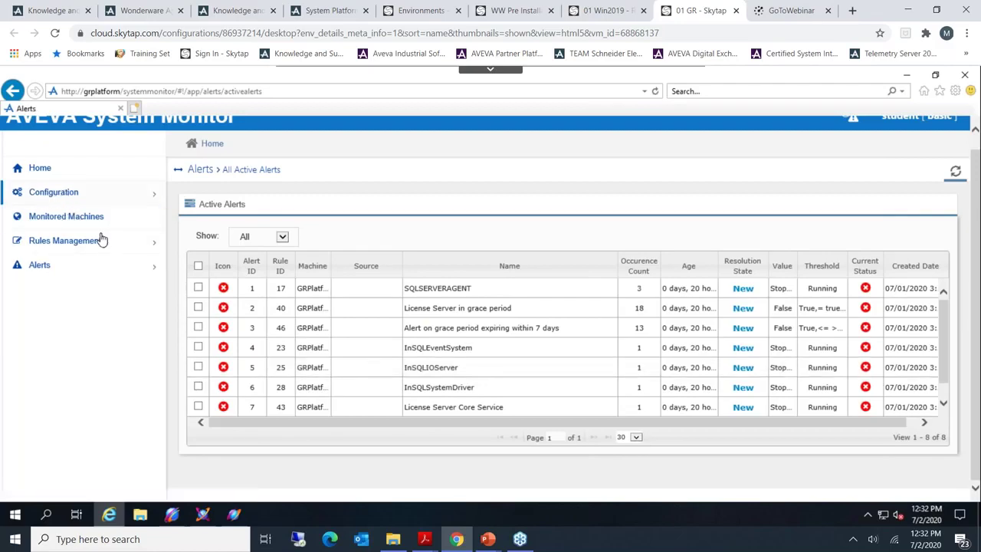
scroll(460, 322, "down", 1)
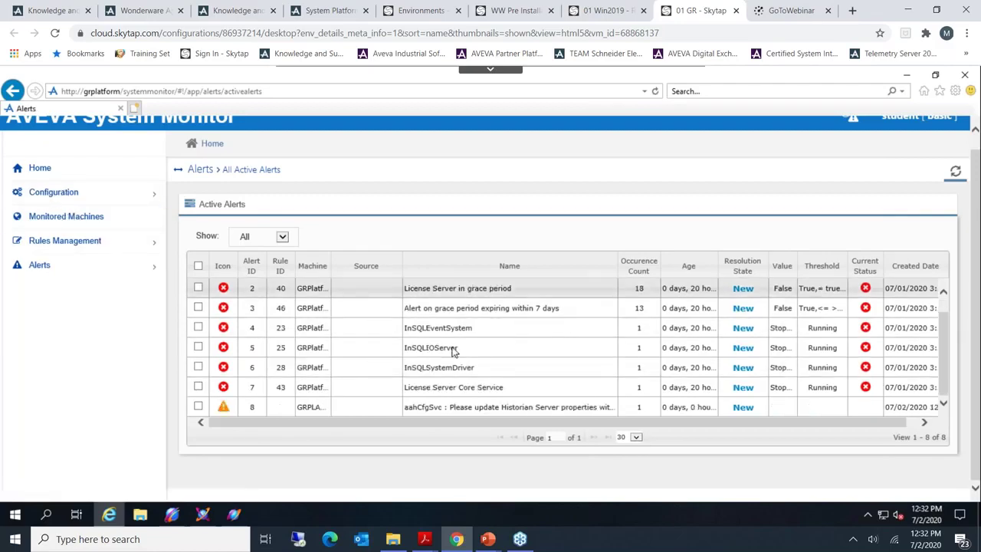
scroll(409, 391, "up", 1)
scroll(409, 387, "up", 1)
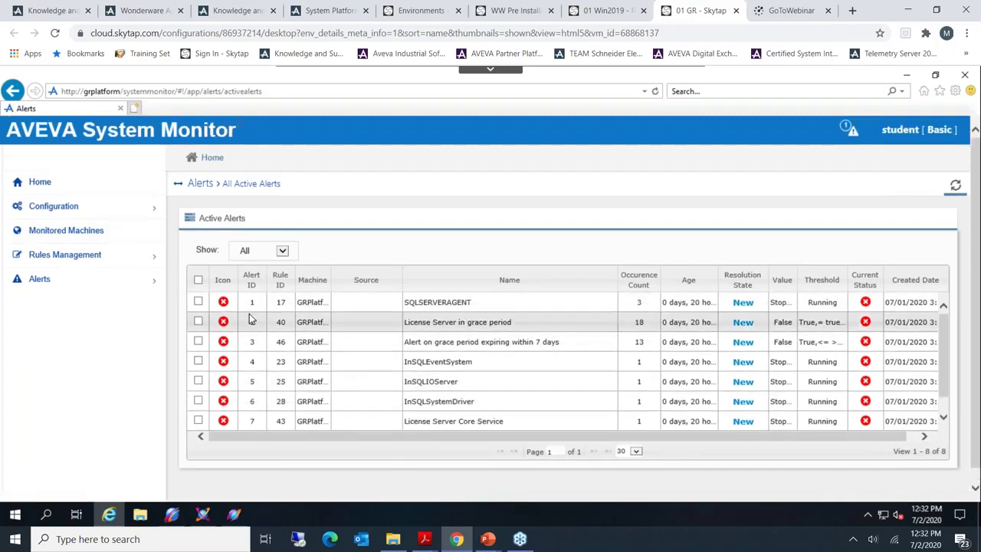
Look through the System Monitor configuration pages, from Admin, General, Folder and Category Settings to View Users / View Groups and Upload Agent
left_click(116, 213)
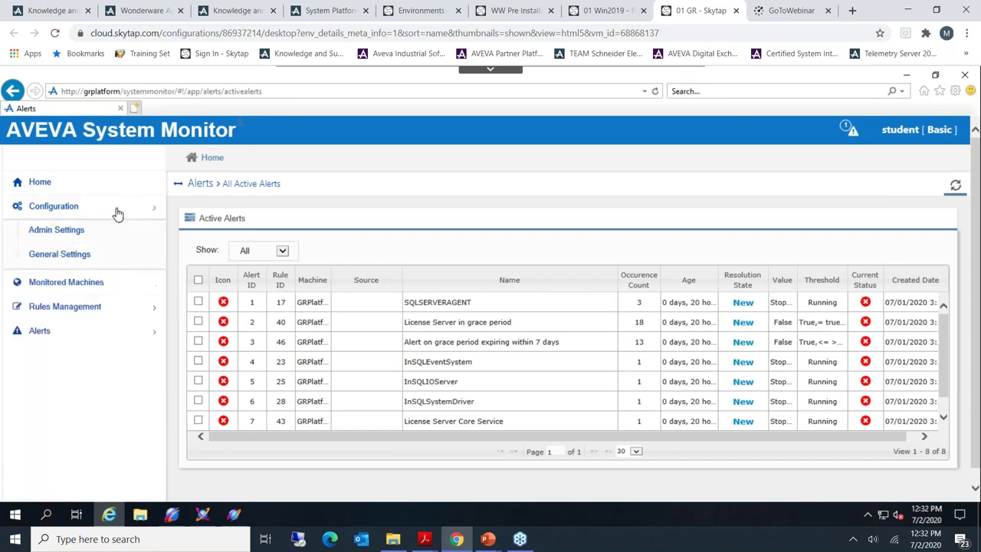
left_click(61, 234)
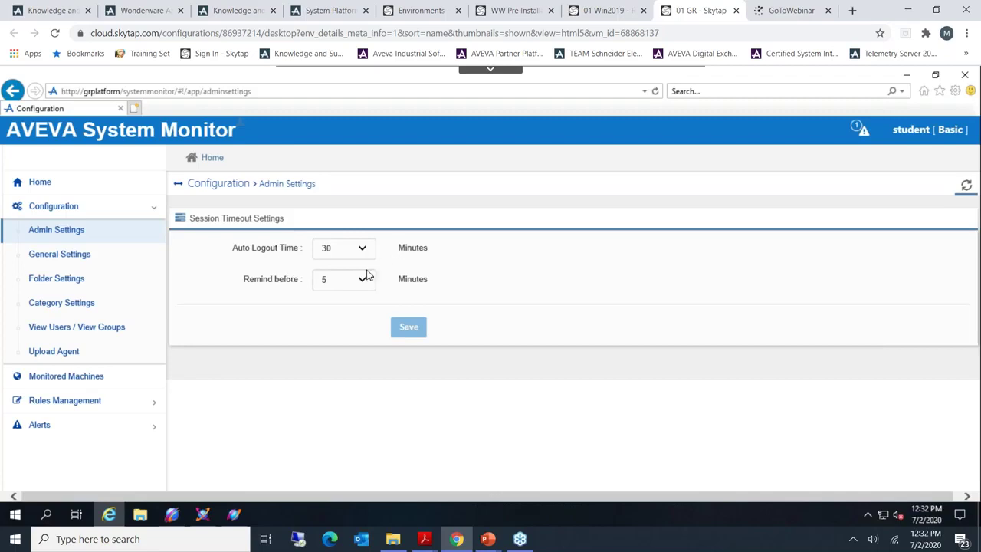
left_click(58, 256)
left_click(95, 281)
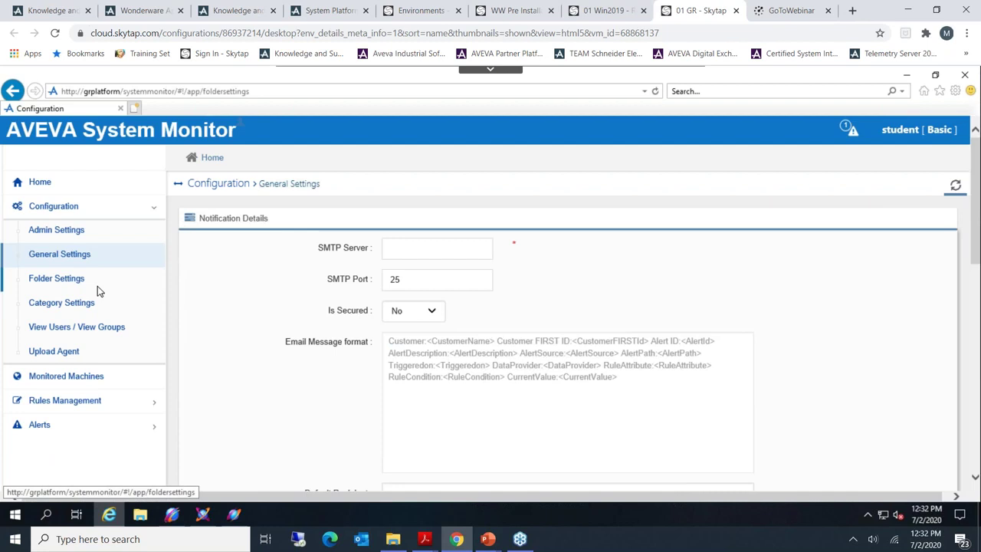
left_click(76, 306)
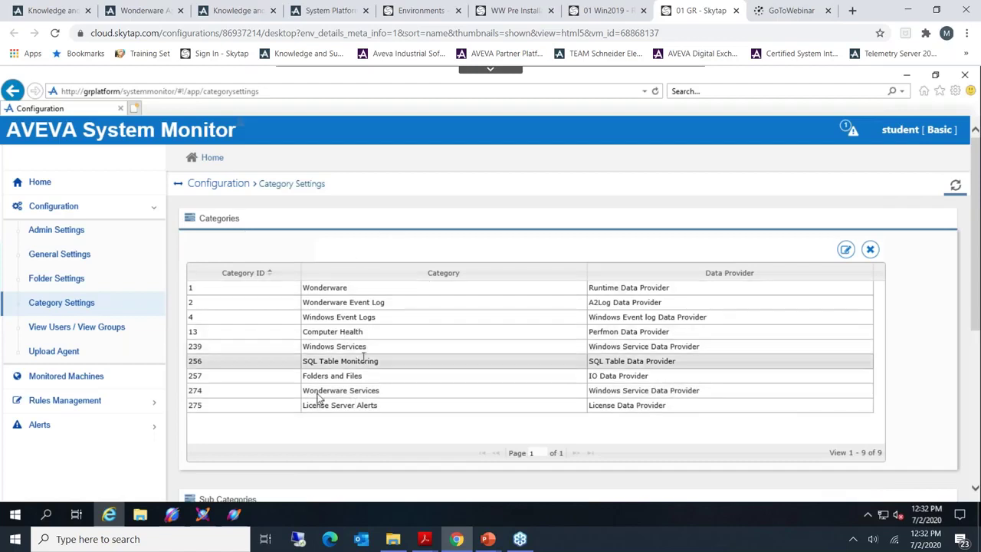
left_click(100, 328)
left_click(53, 353)
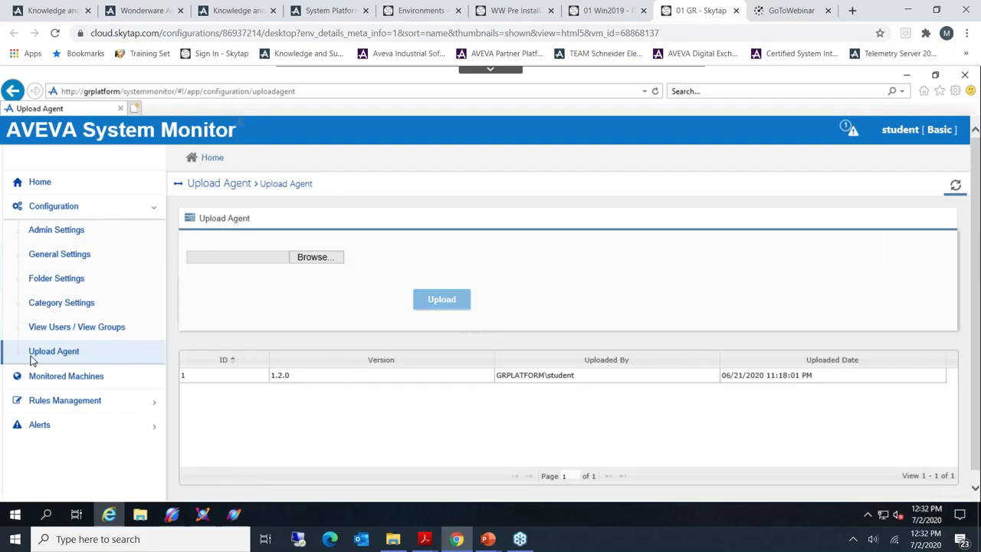
Review the Monitored Machines list and check the licence mode notice in the System Monitor header
left_click(77, 385)
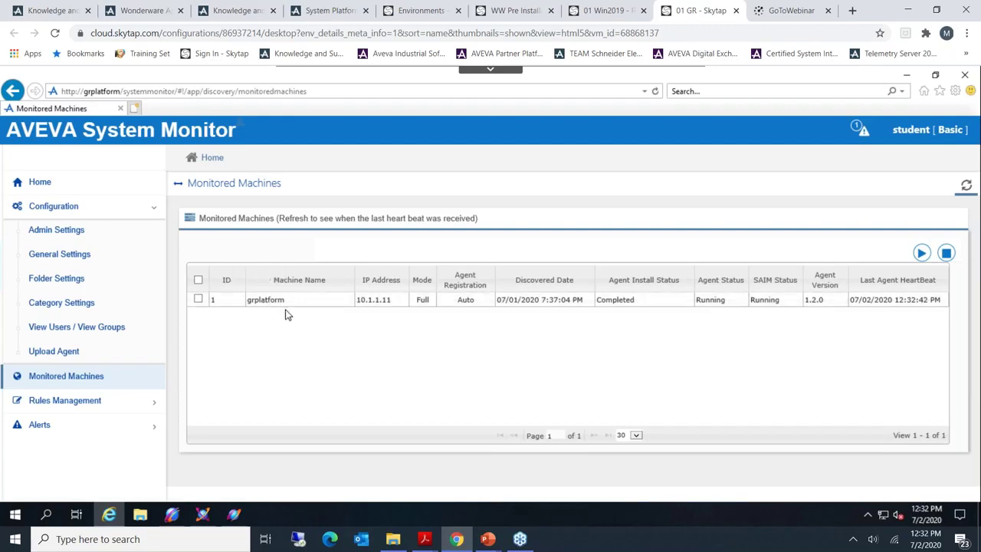
left_click(858, 132)
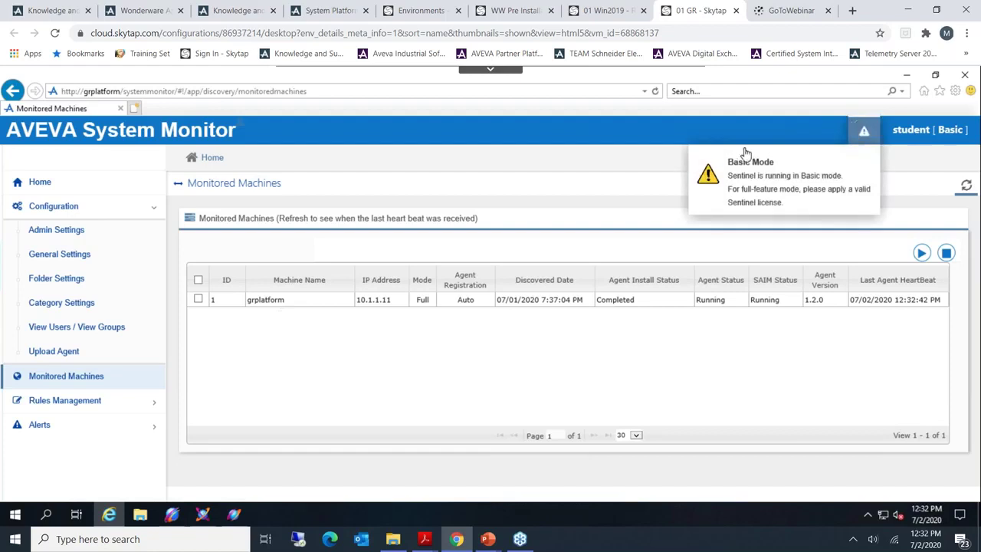
left_click(264, 328)
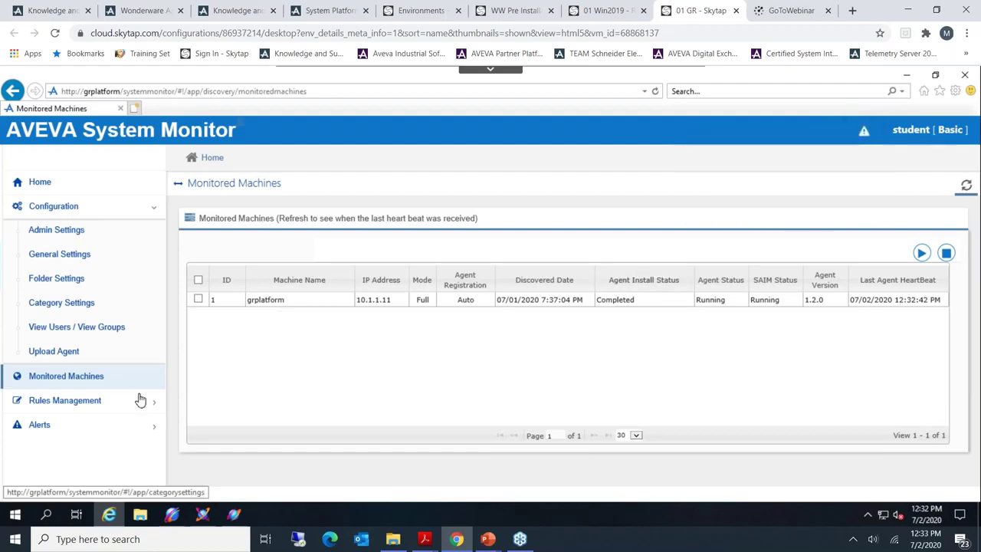
Review the Rule Overview list under rules management and open the form for creating a rule
left_click(101, 404)
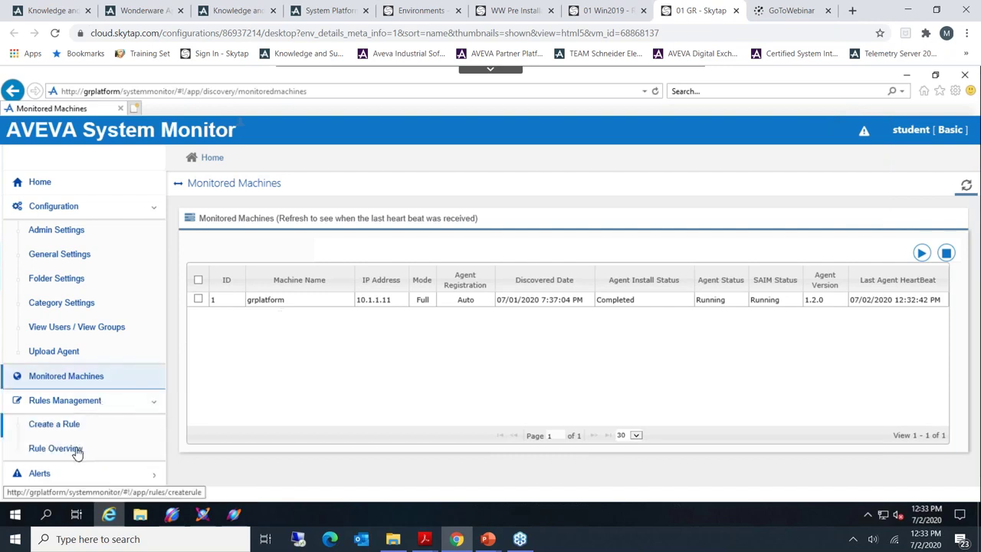
left_click(149, 456)
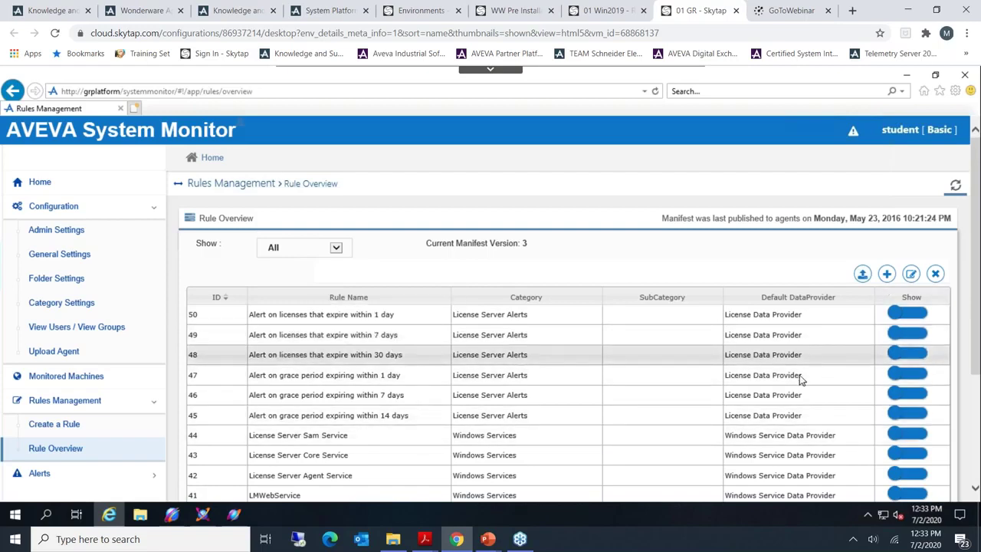
scroll(801, 380, "down", 2)
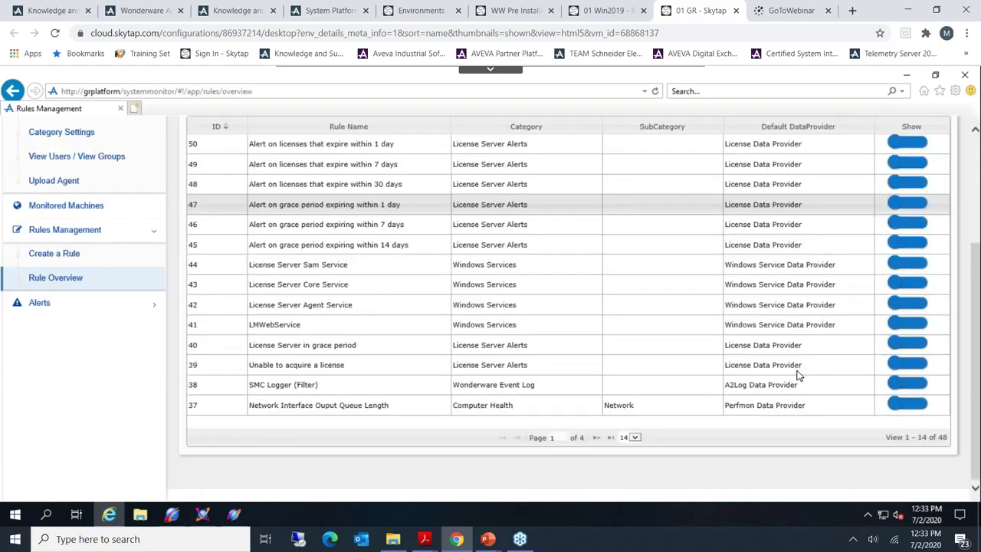
left_click(106, 260)
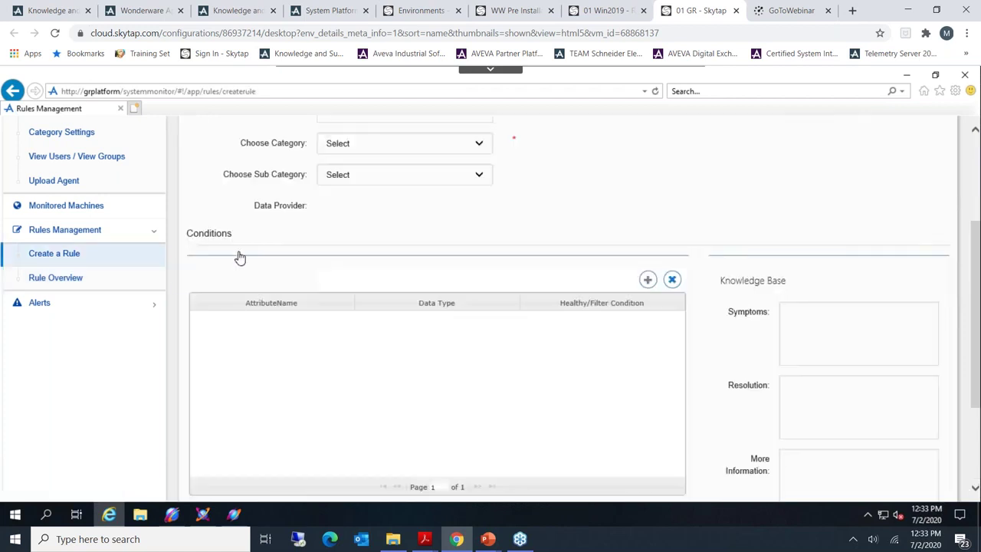
Open the Galaxy Diagram from the alerts section and zoom it out to view the whole hierarchy
left_click(42, 304)
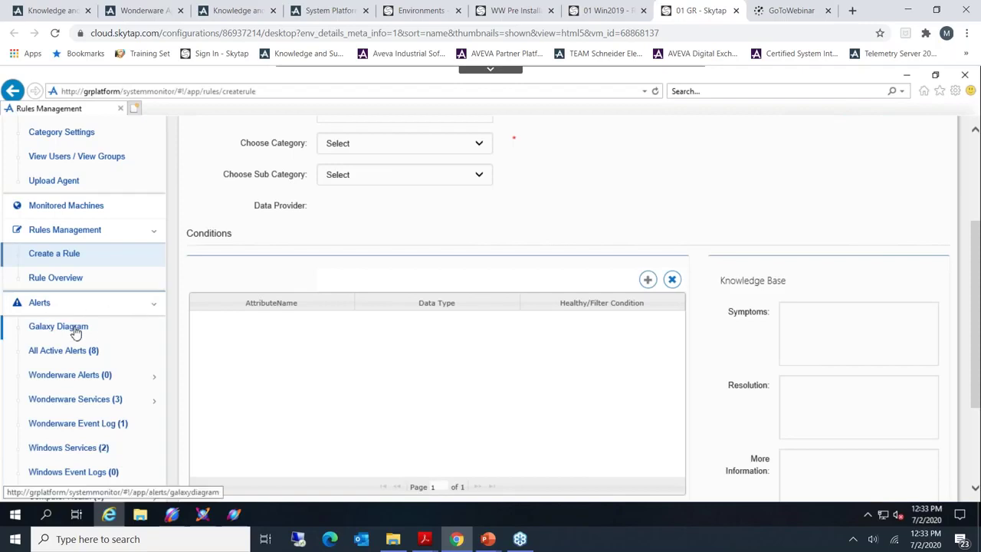
left_click(101, 331)
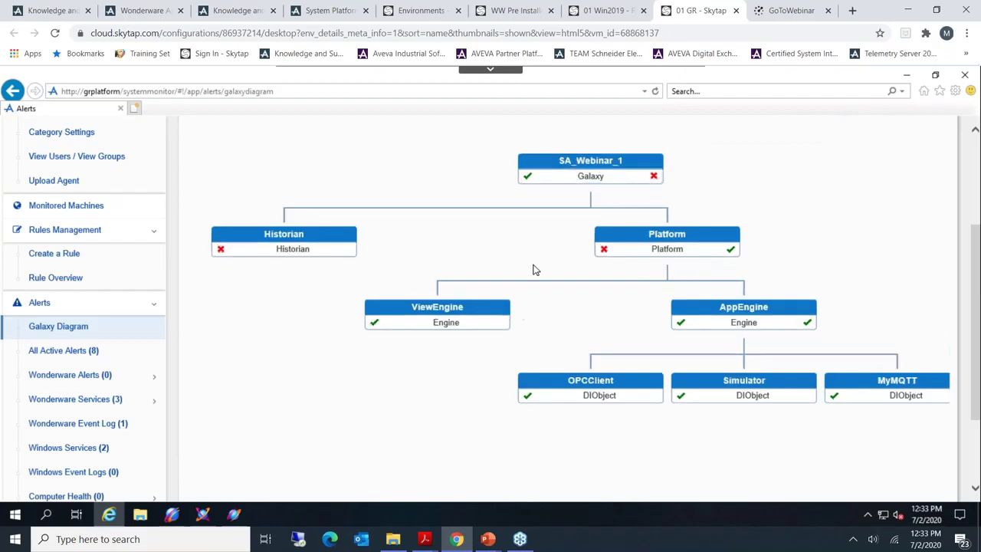
scroll(531, 269, "up", 3)
scroll(534, 270, "down", 3)
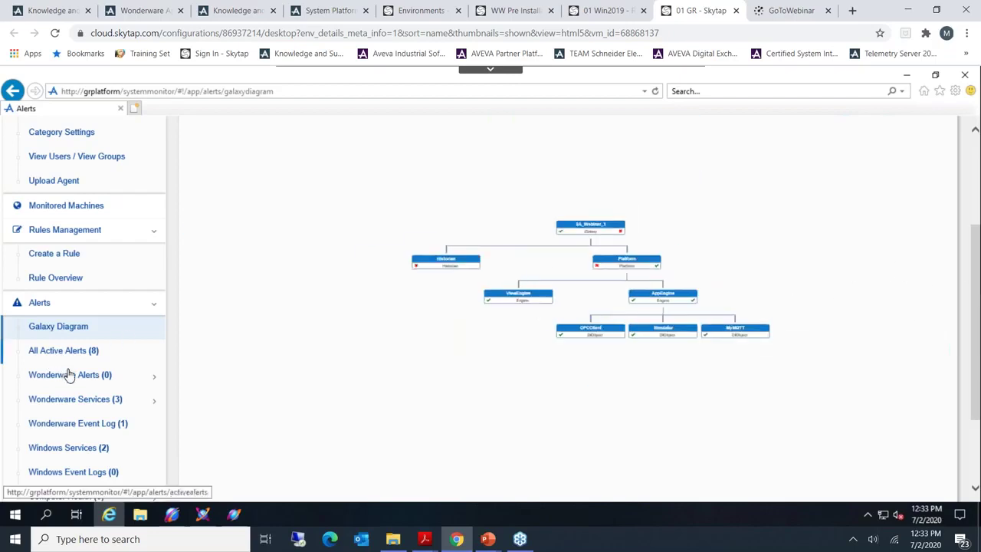
Review the Wonderware Event Log alert, the Computer Health subcategories and the Historian alerts under Wonderware Services
left_click(69, 426)
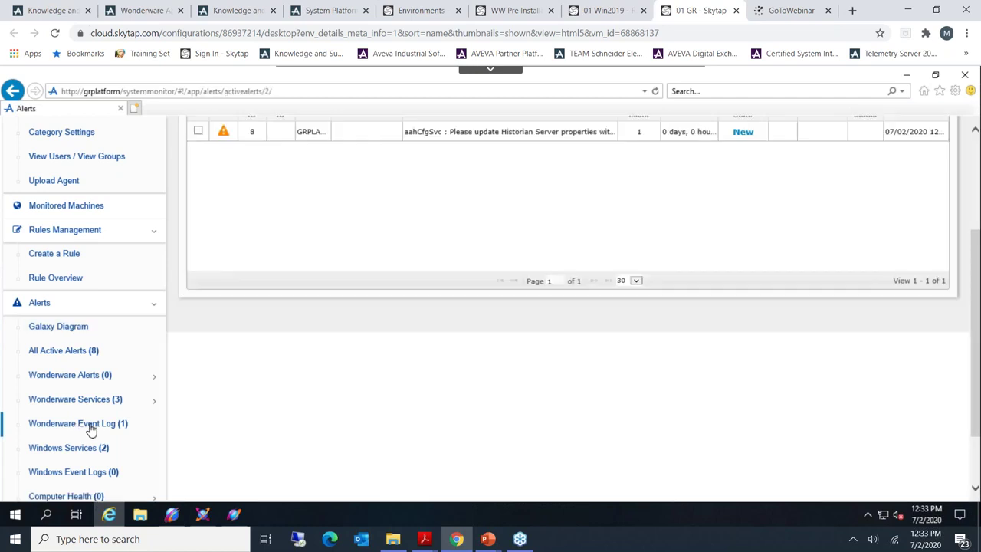
scroll(92, 430, "down", 2)
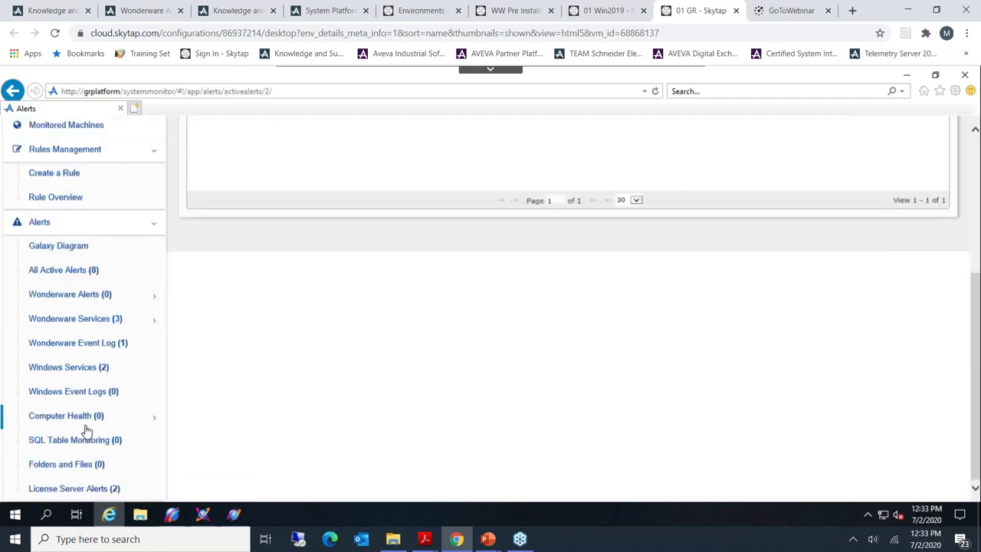
left_click(86, 420)
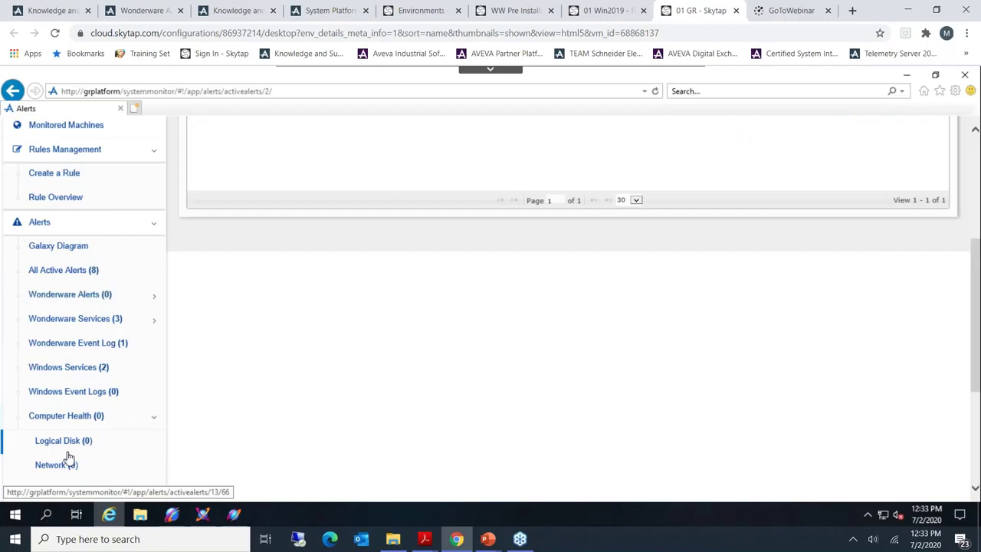
left_click(90, 322)
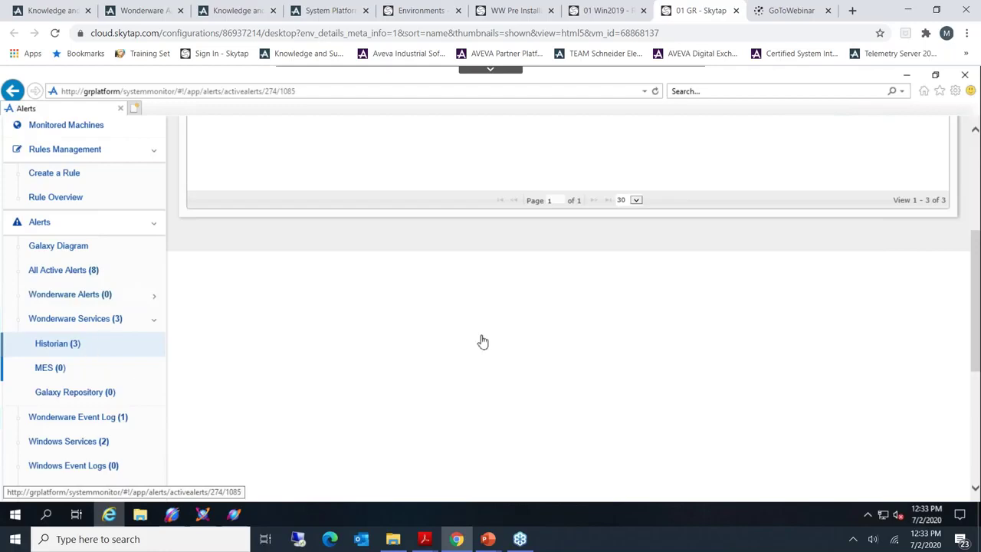
scroll(950, 338, "up", 3)
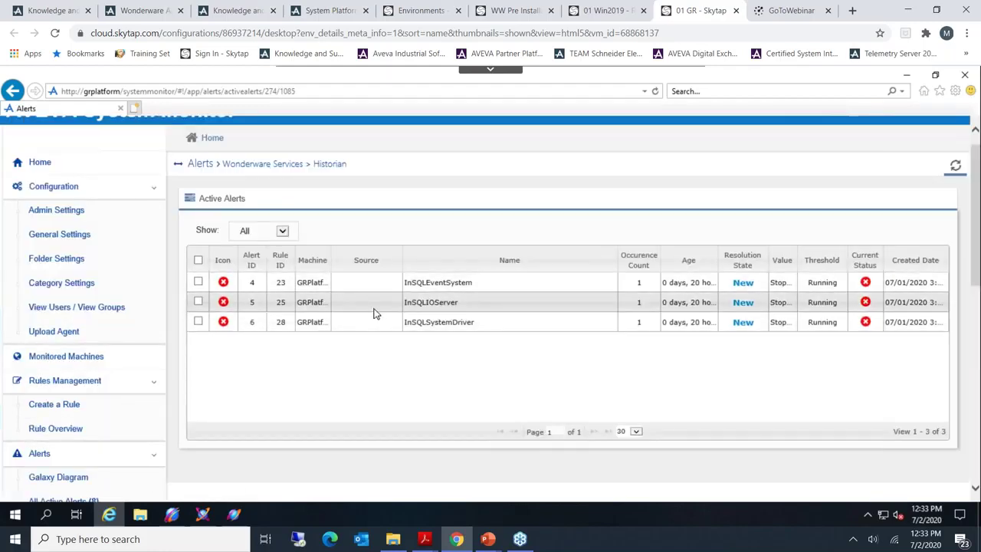
scroll(42, 402, "down", 5)
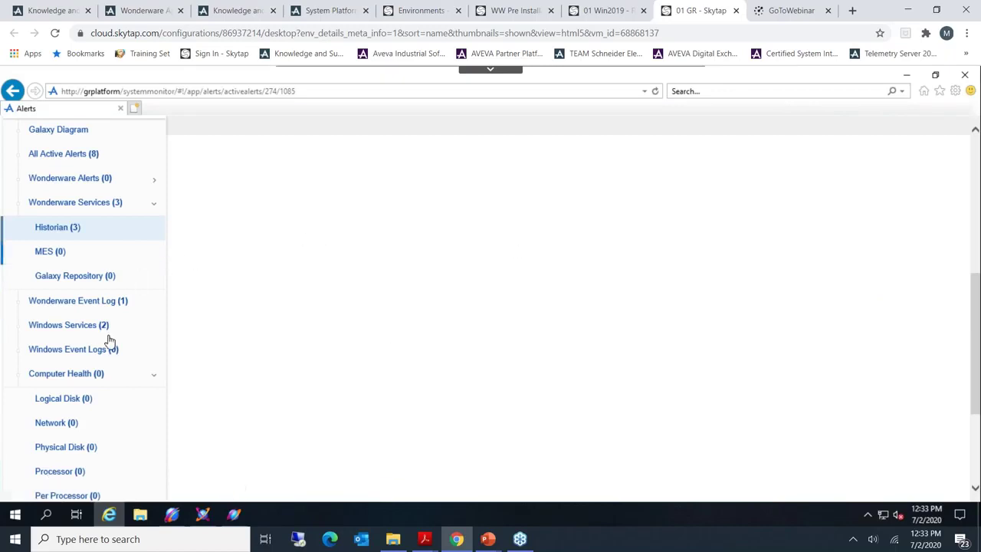
Open the System Monitor User Guide from the AVEVA Documentation folder on the remote server
left_click(13, 515)
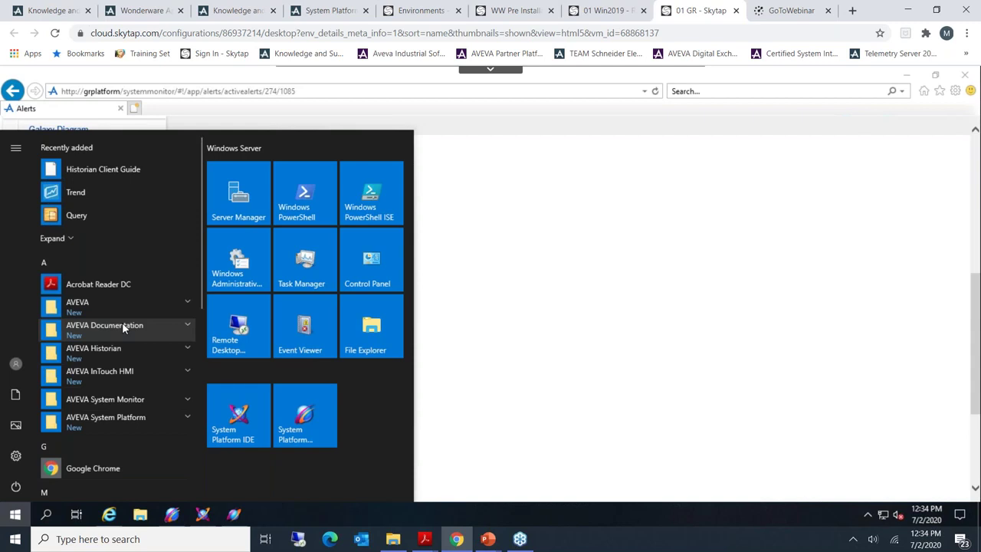
left_click(122, 325)
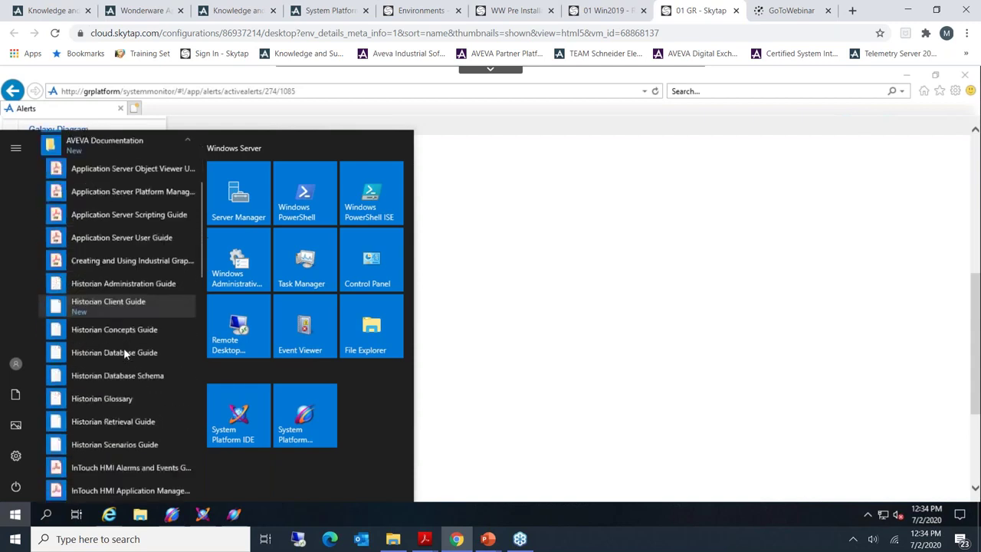
scroll(124, 351, "down", 3)
scroll(125, 360, "down", 3)
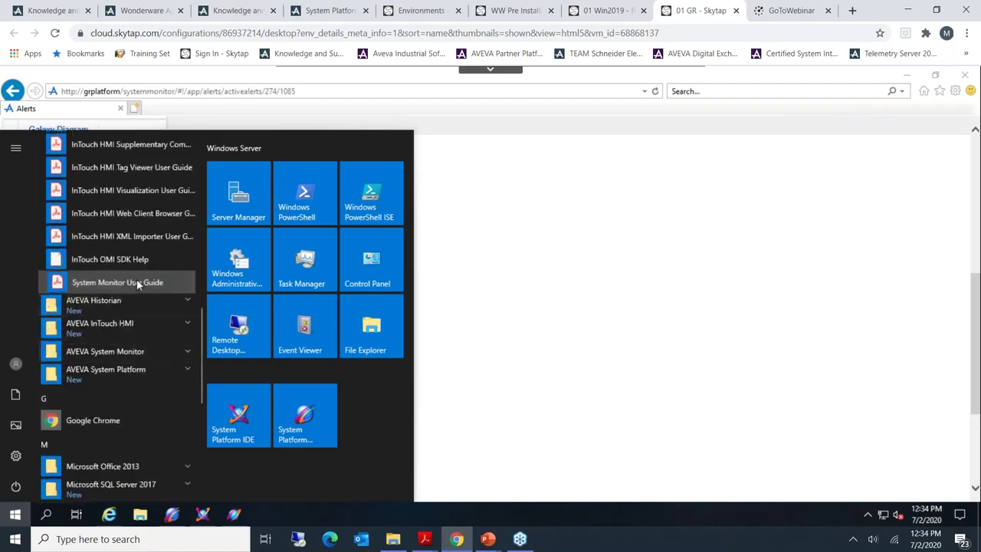
left_click(136, 282)
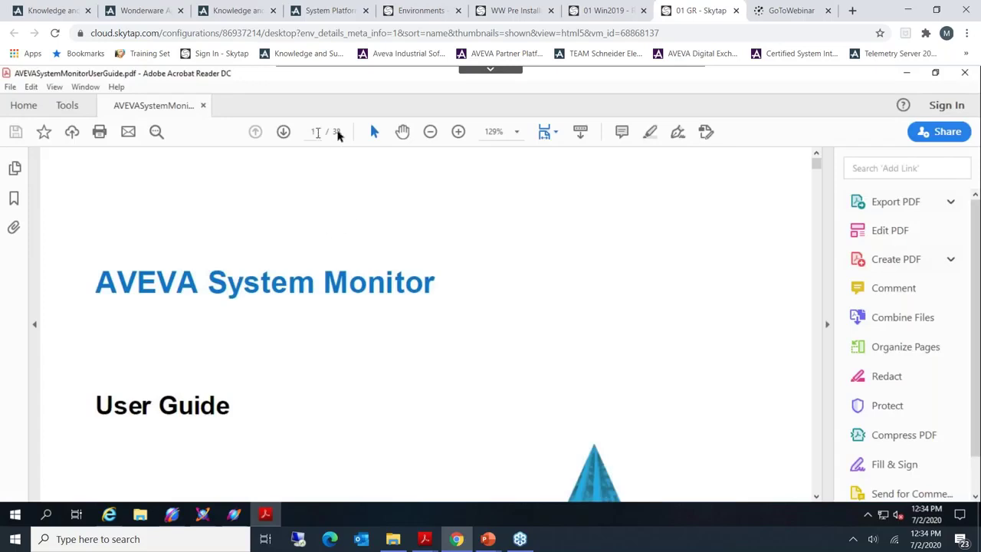
Read through the user guide's hardware requirements and System Monitor Installation section on page 8
scroll(367, 259, "down", 15)
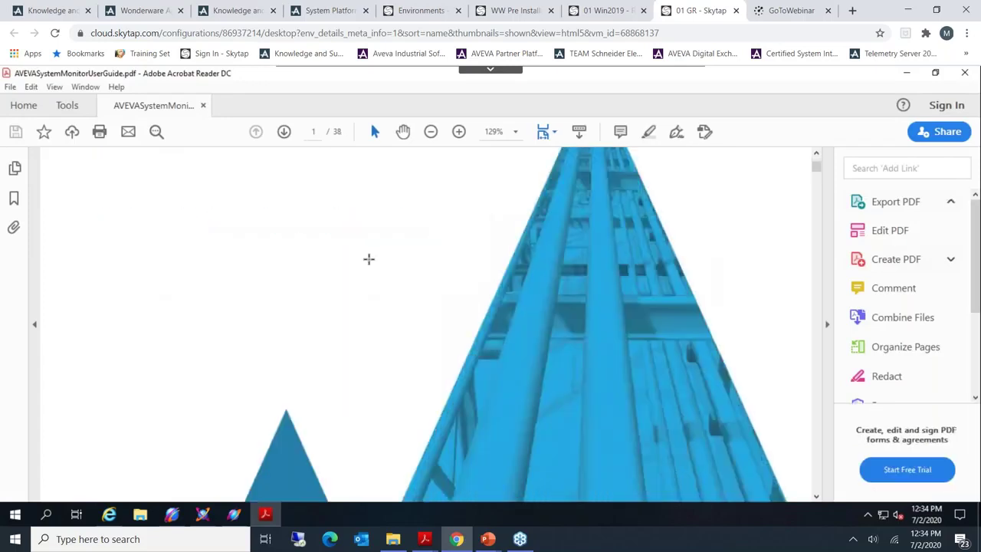
scroll(426, 322, "down", 15)
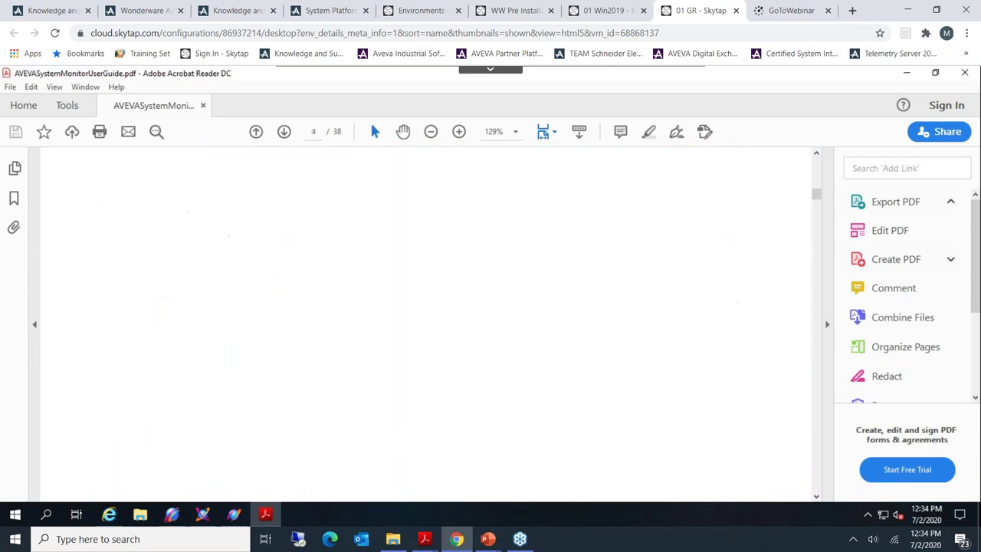
scroll(425, 321, "down", 15)
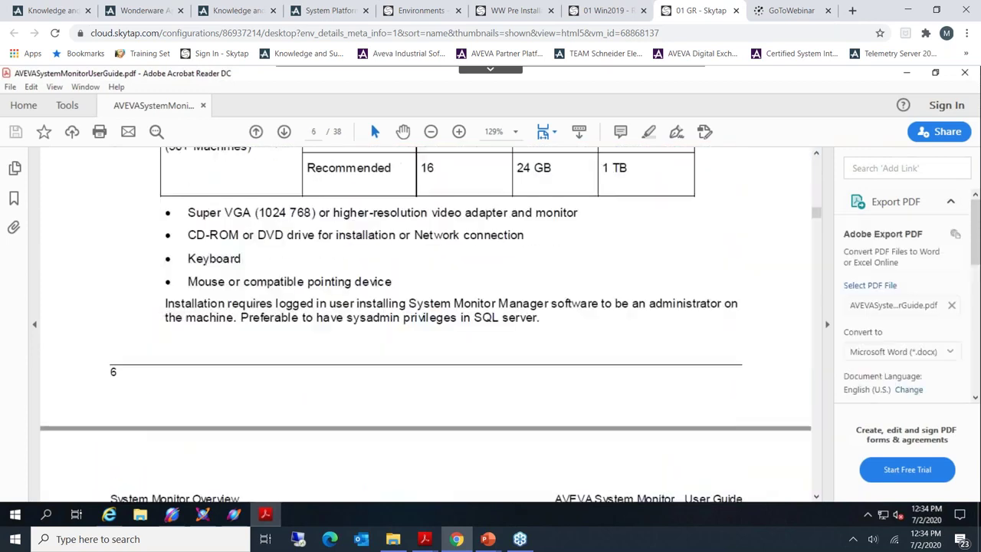
scroll(425, 322, "down", 8)
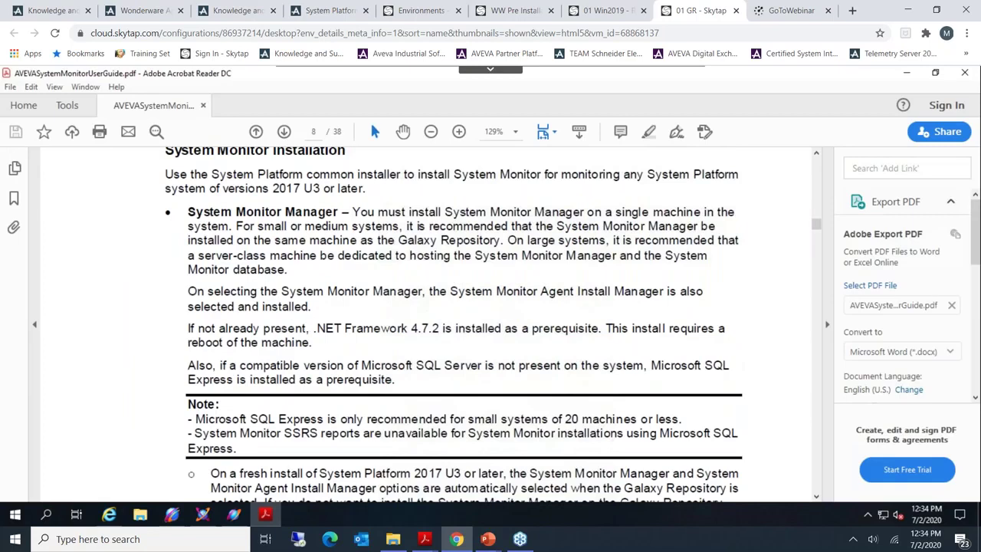
scroll(426, 322, "down", 5)
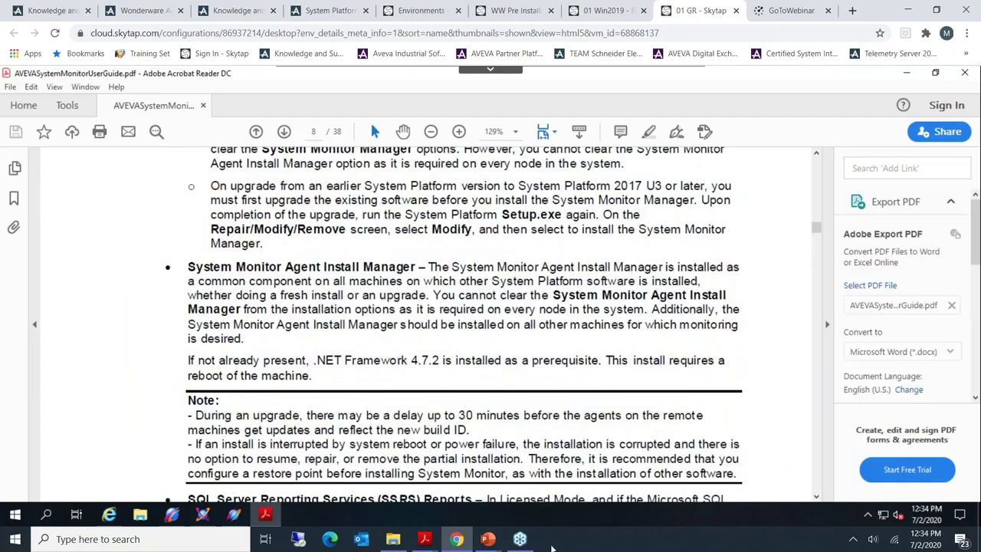
Switch to the PowerPoint slide show and advance from the Demo slide to the Thank you Q&A slide
left_click(498, 544)
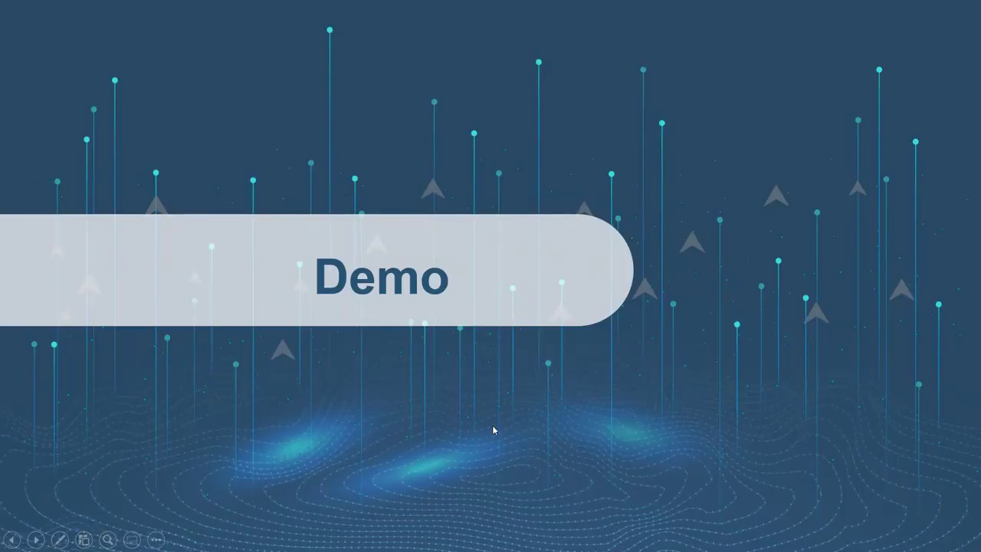
left_click(512, 433)
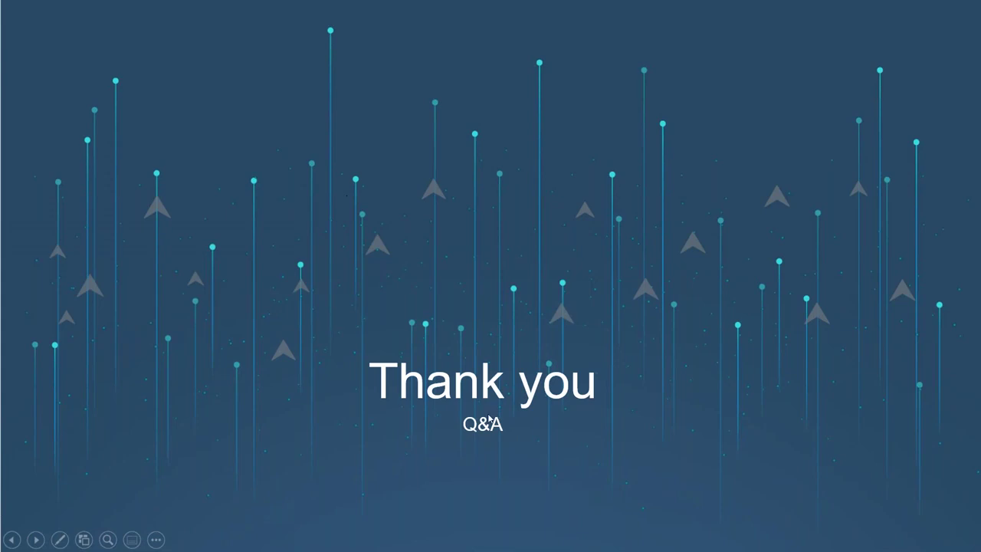
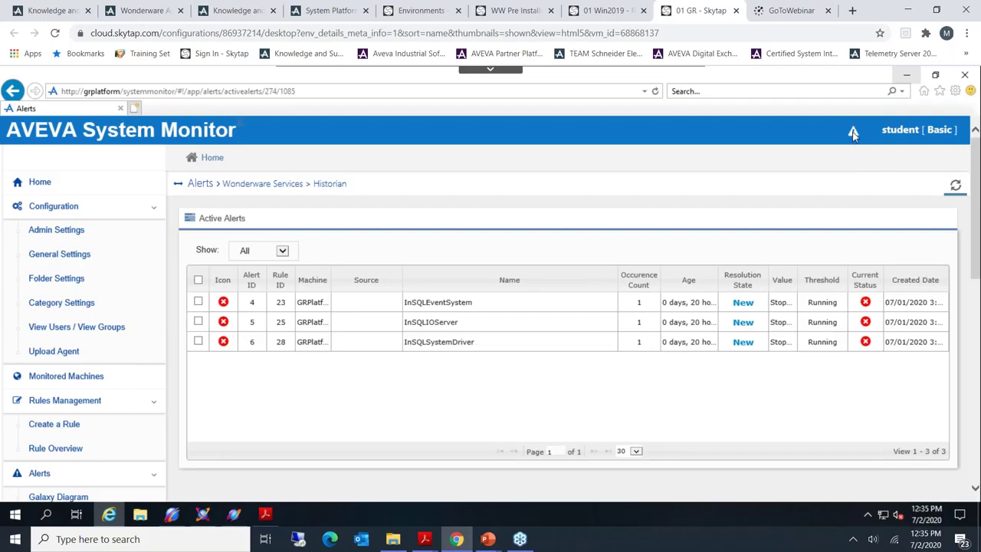
Check the header warning notice in System Monitor and select AppEngine in Object Viewer's object tree
left_click(853, 133)
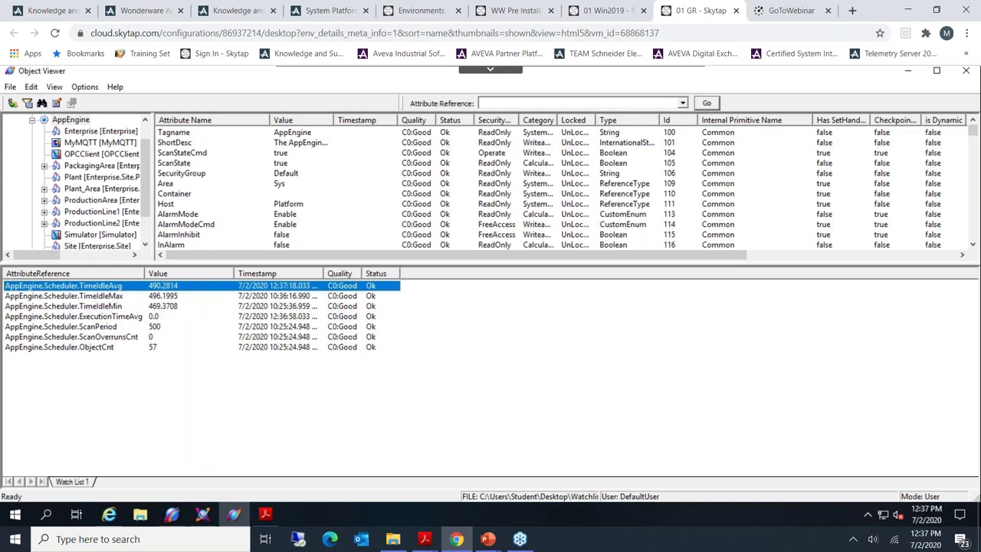
left_click(71, 119)
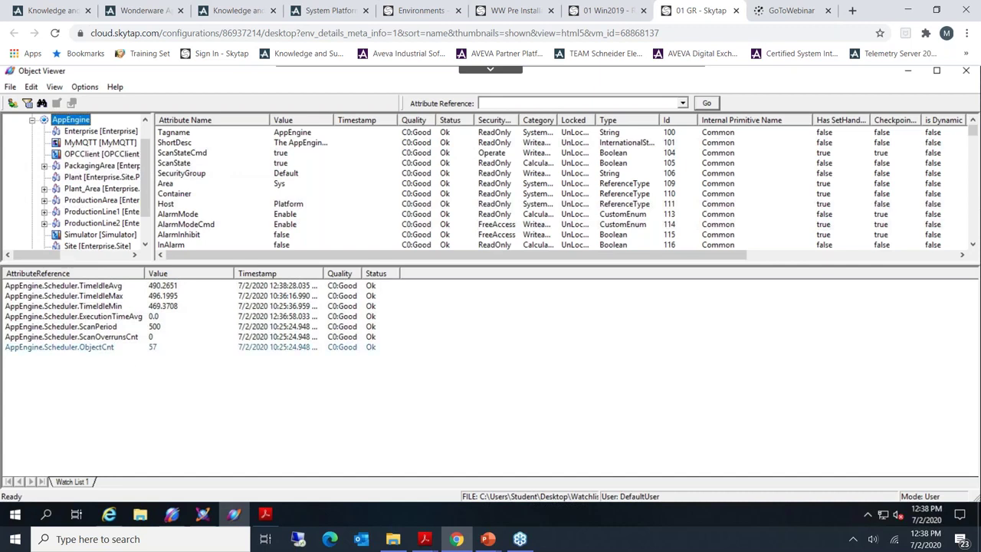
Review the AppEngine scheduler's ScanPeriod, ScanOverrunsCnt and ObjectCnt attributes in the watch list
left_click(90, 328)
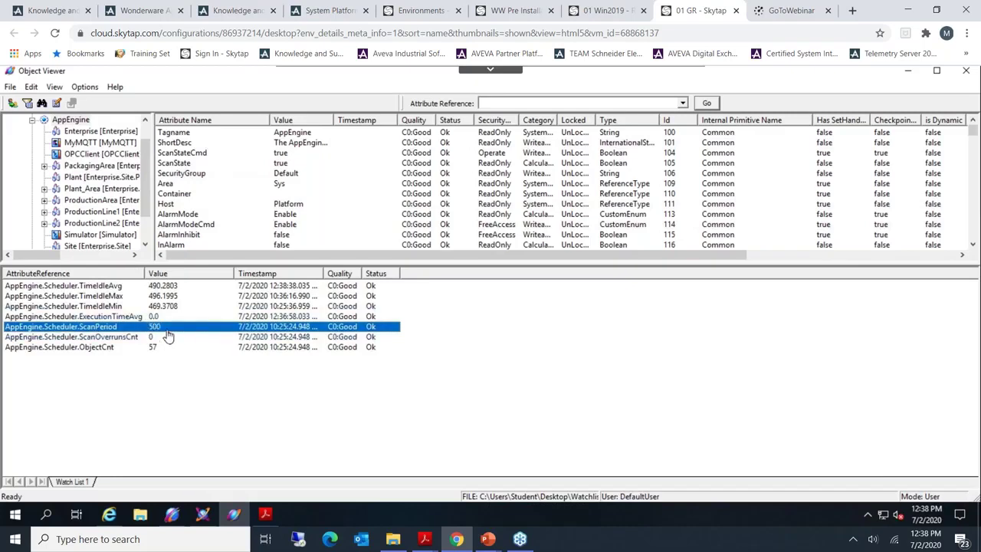
left_click(92, 338)
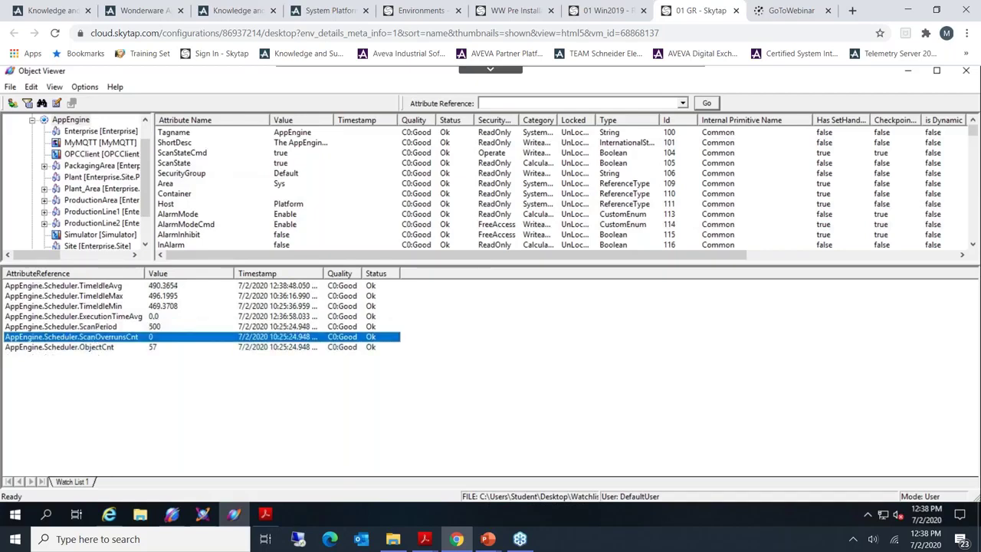
left_click(99, 329)
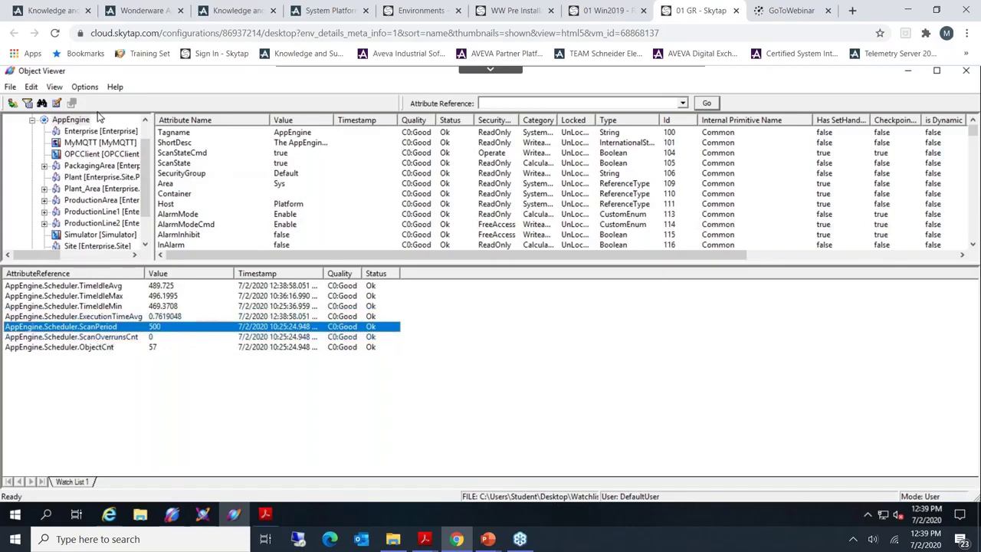
left_click(86, 349)
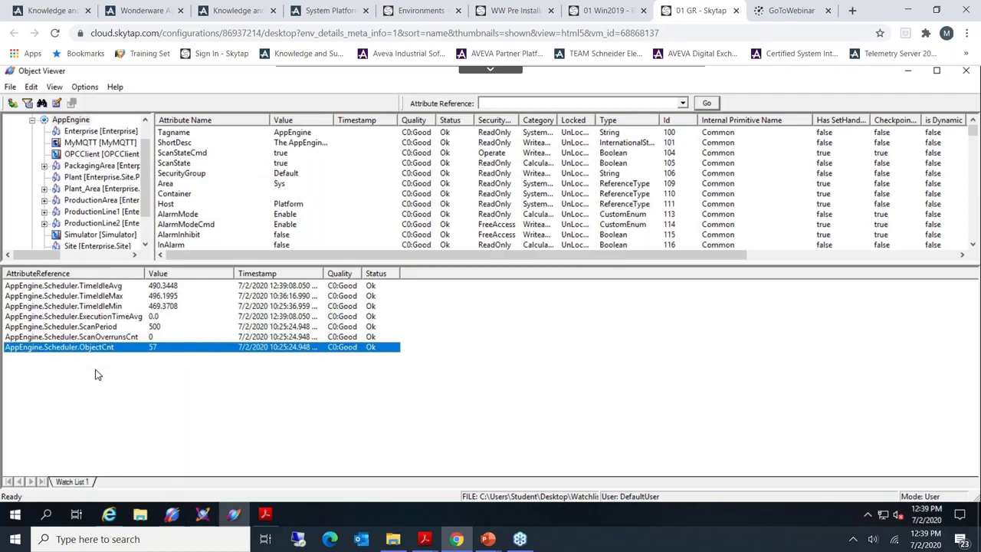
left_click(131, 337)
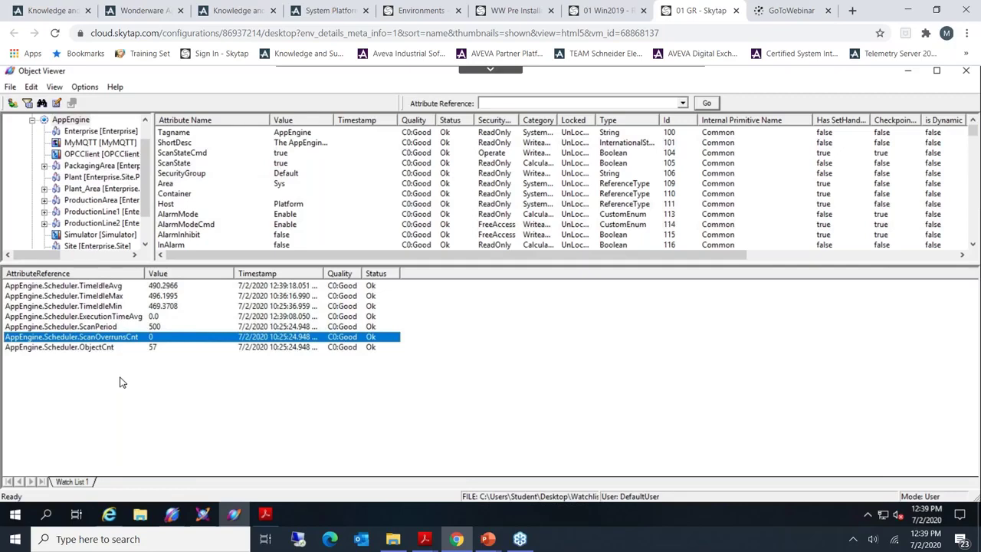
Check the remote server's CPU performance in Task Manager, minimize it, and return to the ScanOverrunsCnt attribute in Object Viewer
right_click(337, 509)
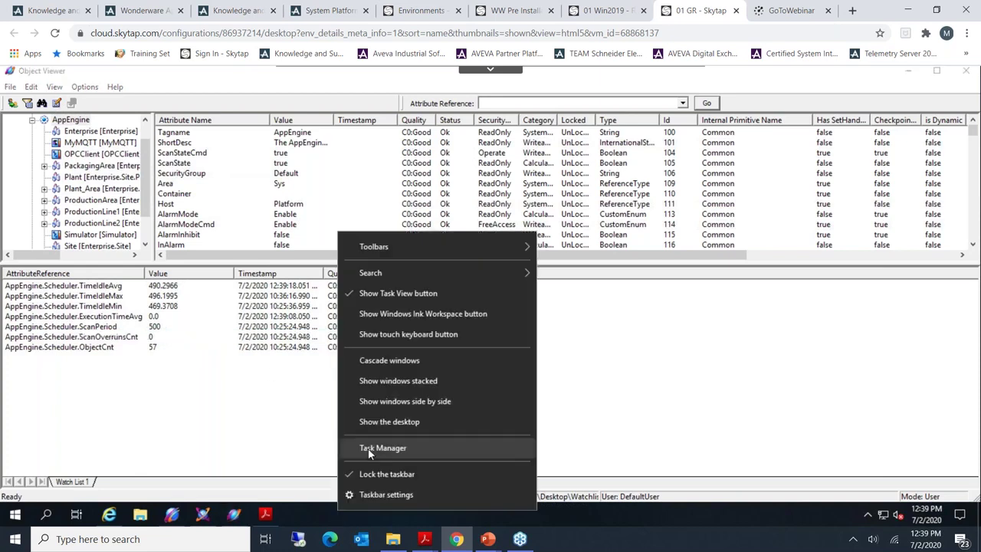
left_click(354, 451)
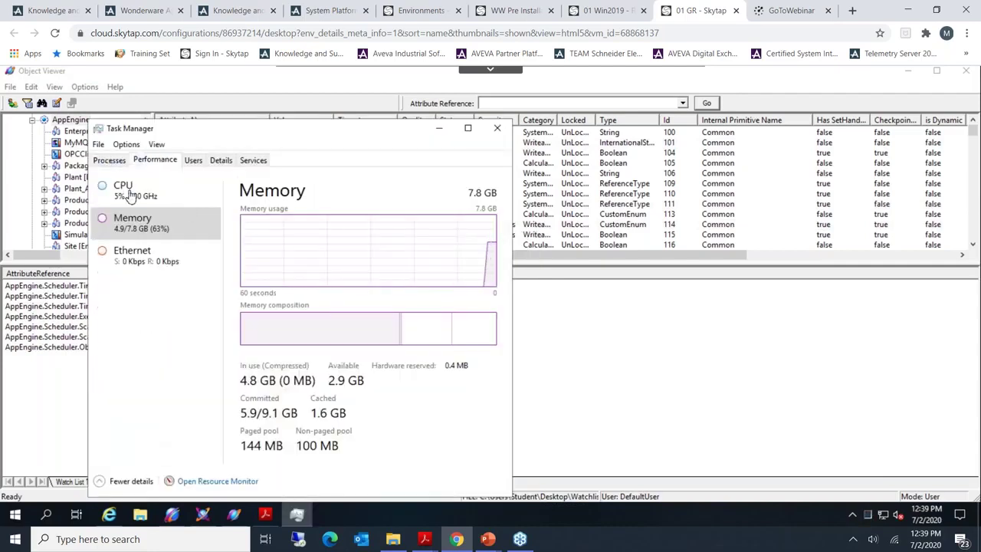
left_click(136, 192)
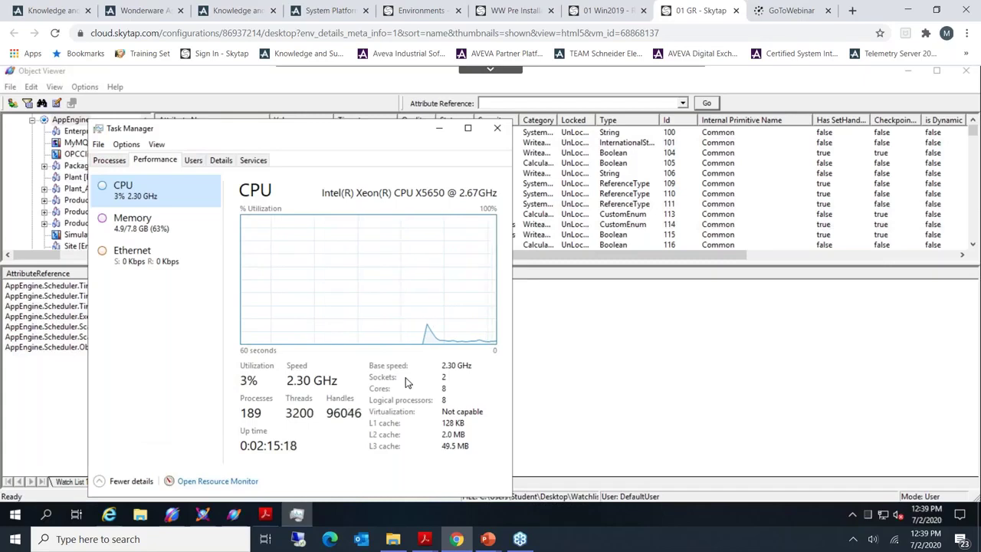
left_click(439, 130)
left_click(85, 337)
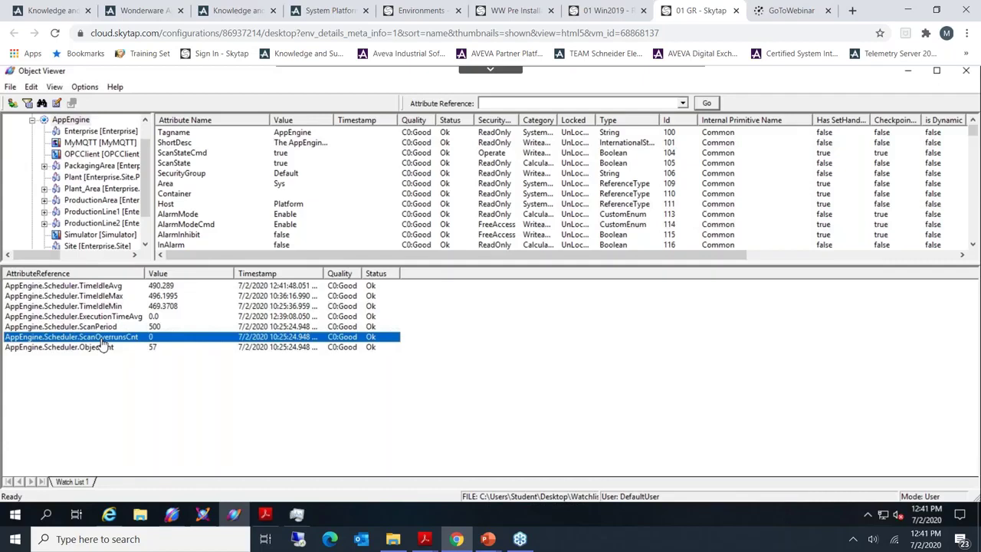
Switch to ArchestrA IDE and browse the Industrial Graphic Library folders under _Default Content > 3. Graphics in the Graphic Toolbox
left_click(198, 519)
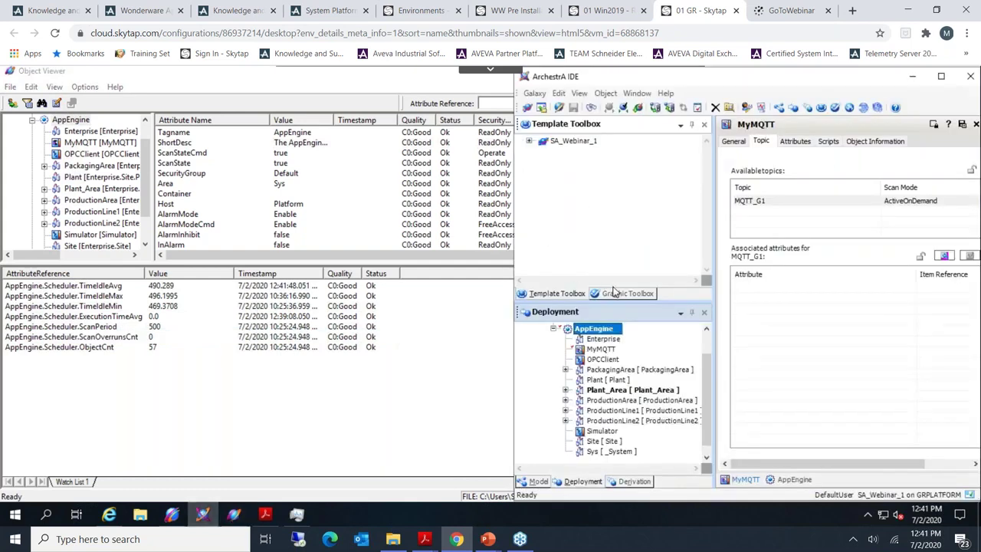
left_click(622, 293)
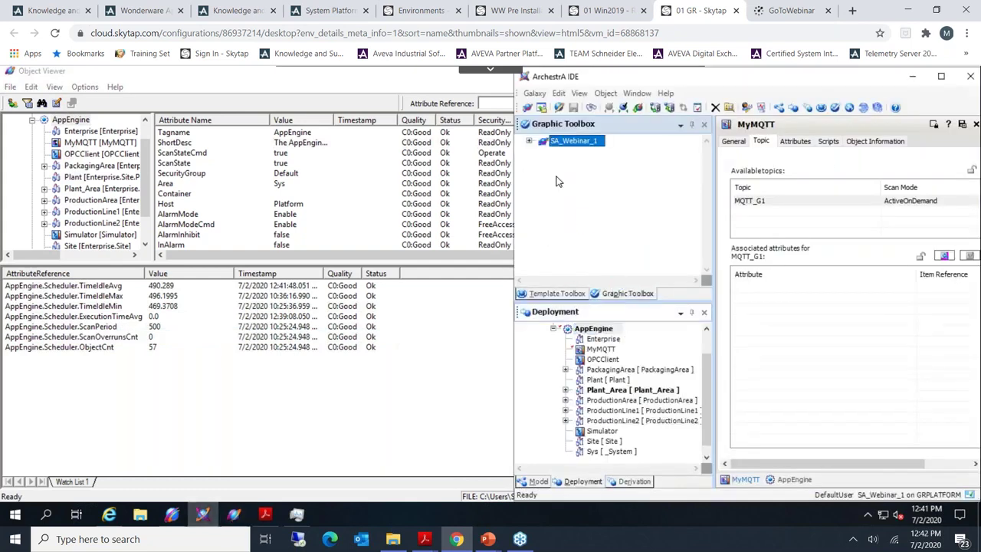
left_click(528, 141)
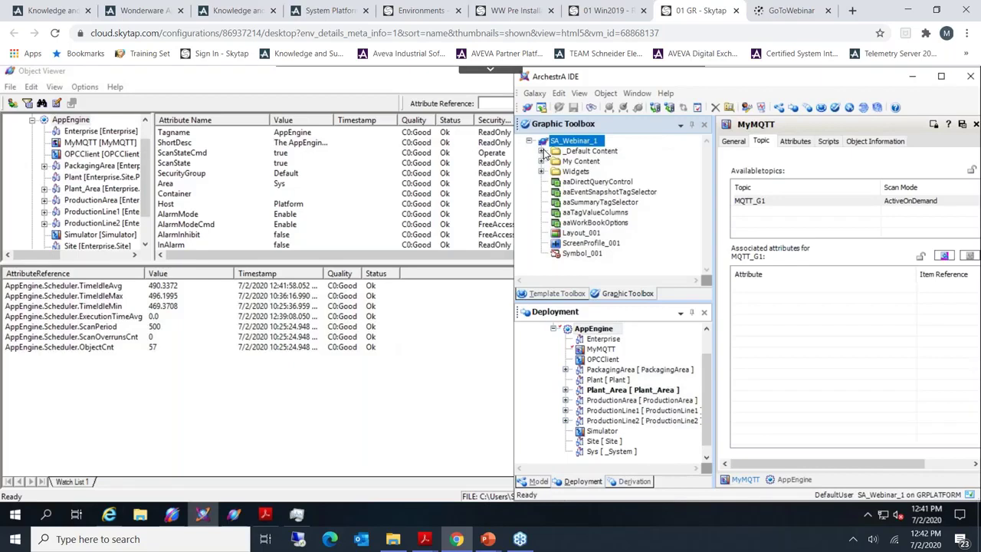
left_click(541, 151)
left_click(587, 184)
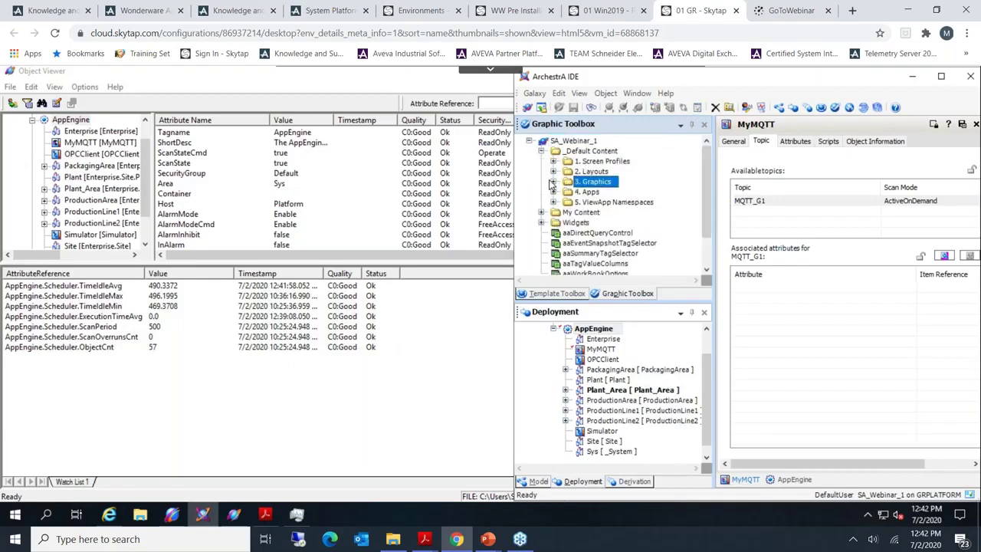
left_click(553, 181)
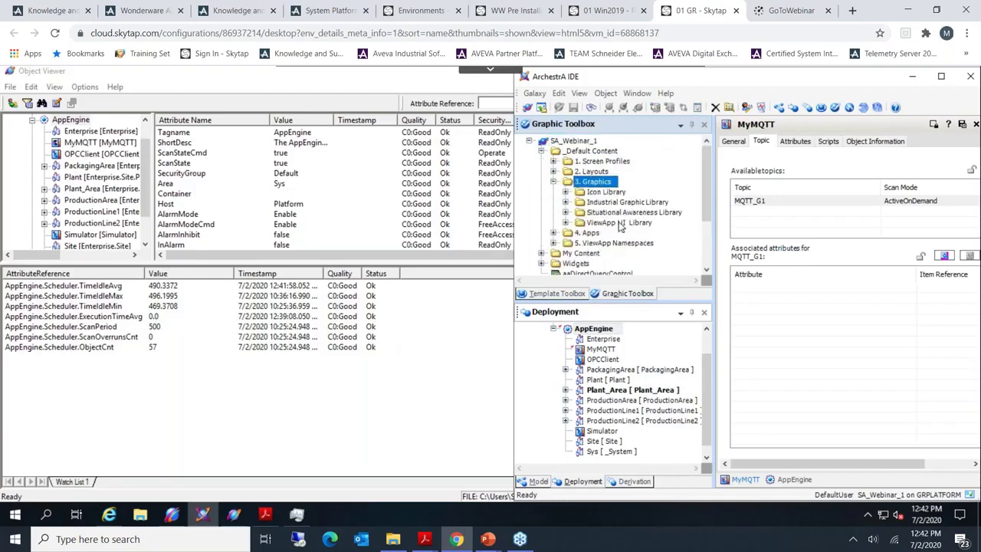
left_click(593, 203)
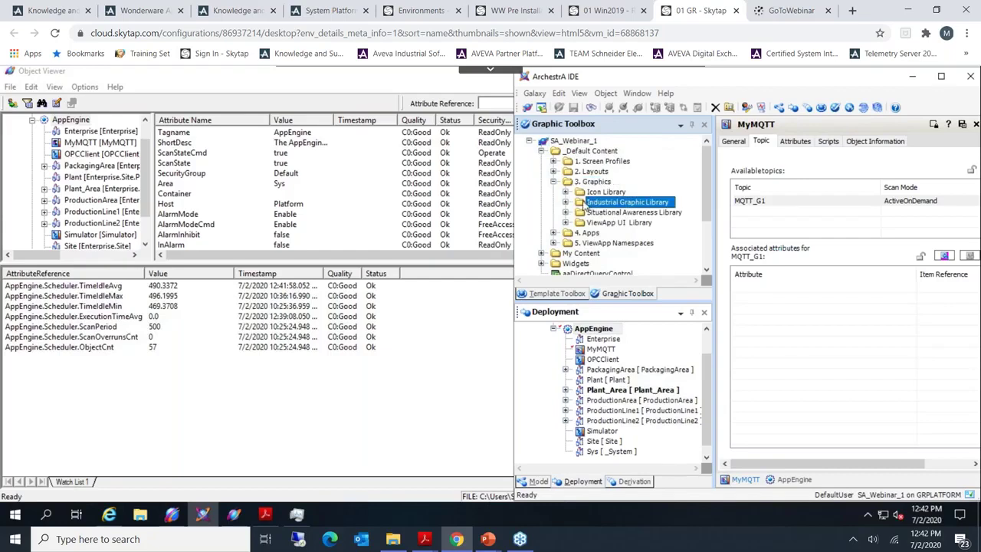
double_click(576, 204)
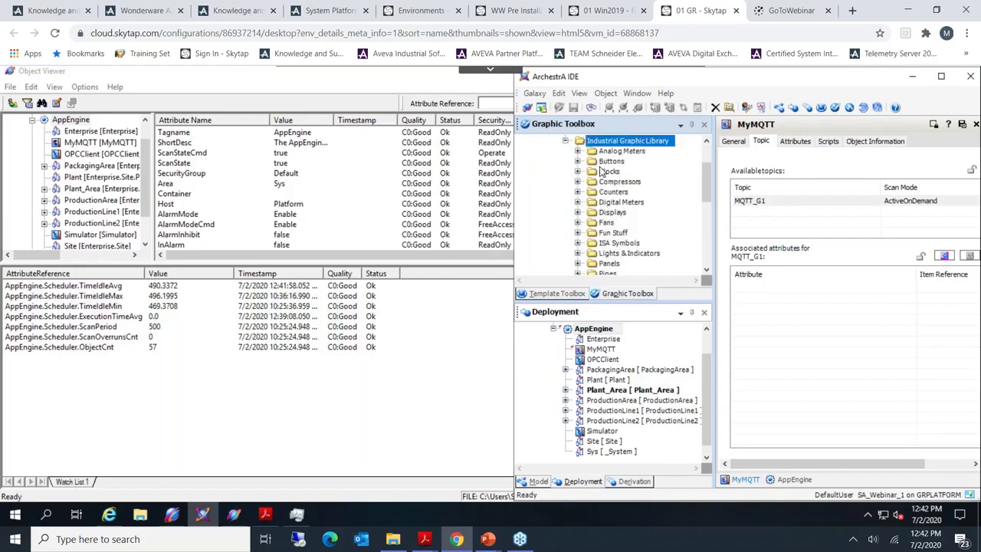
left_click_drag(705, 184, 708, 207)
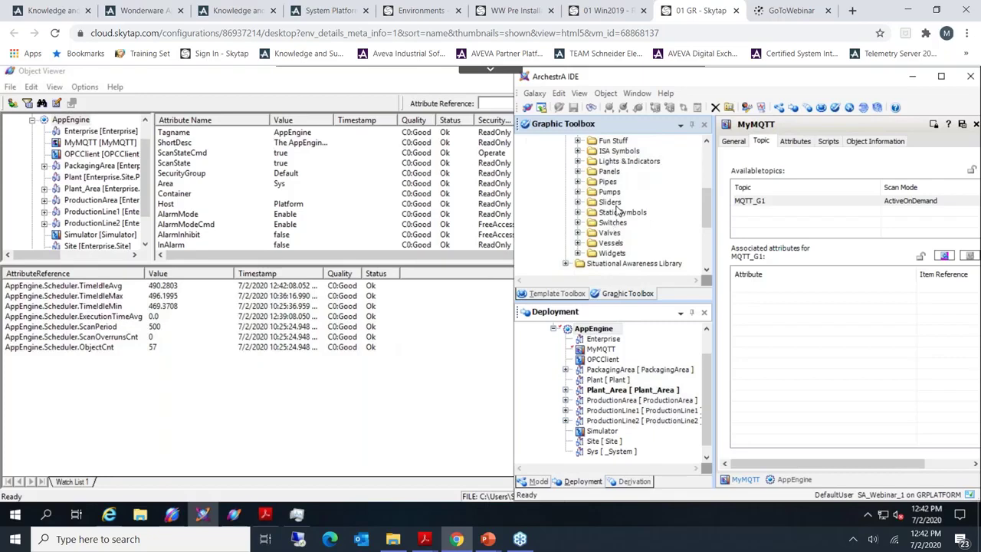
scroll(617, 190, "up", 1)
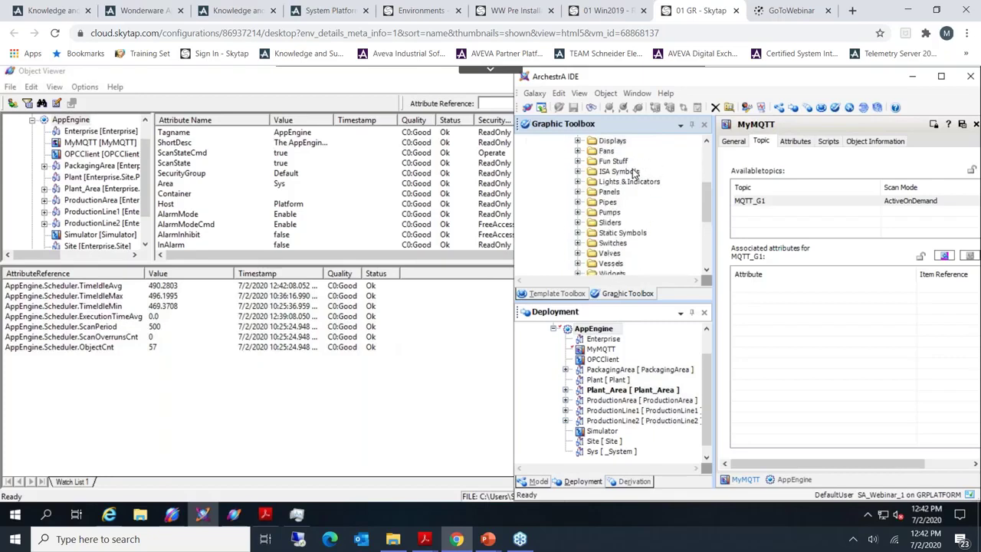
Point out the AppEngine, OPCClient, MyMQTT and Platform objects in turn in the Deployment view by selecting each
left_click(568, 329)
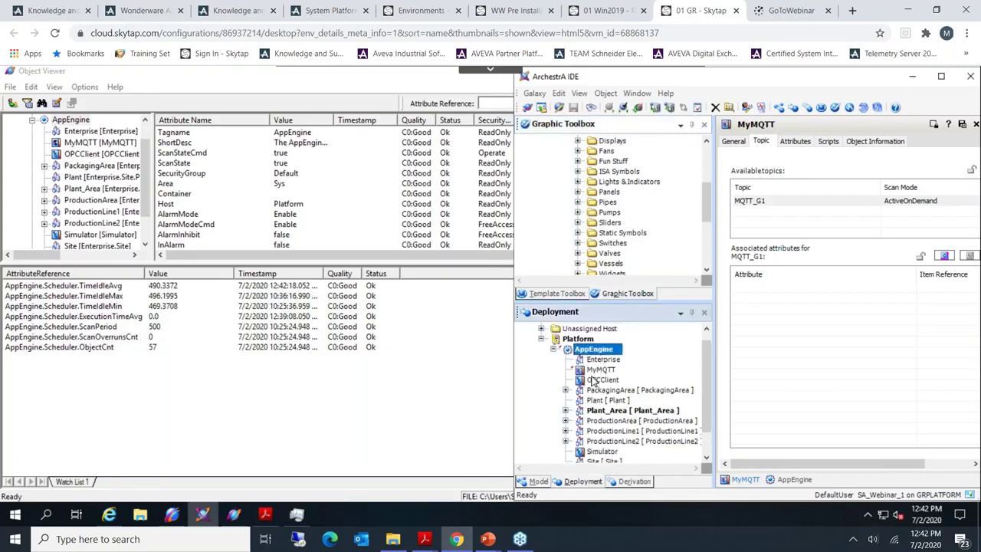
left_click(594, 380)
left_click(591, 373)
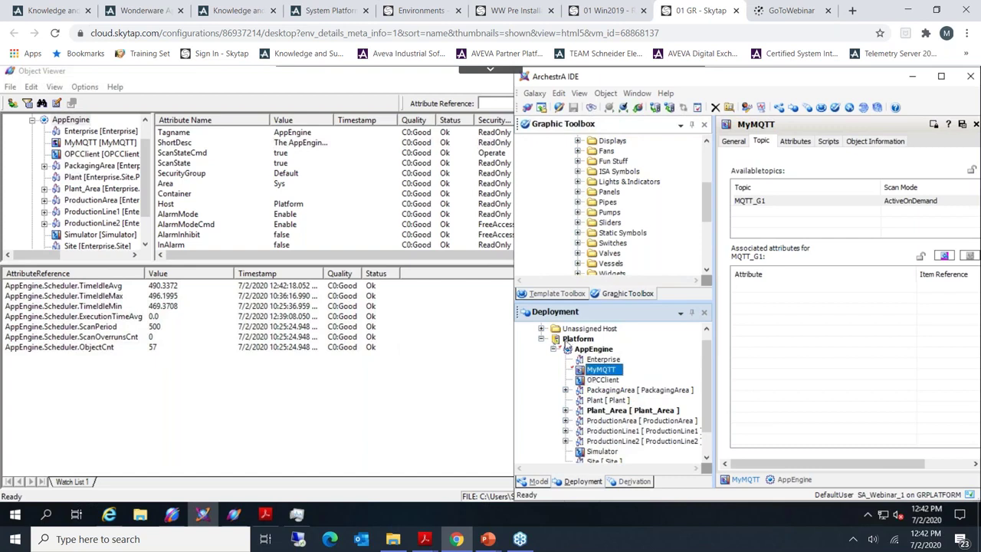
left_click(571, 341)
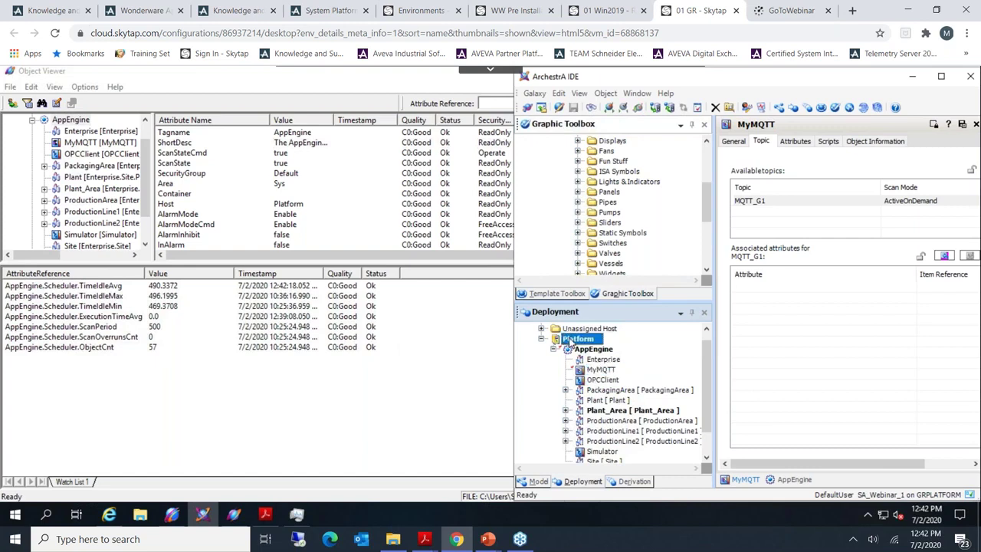